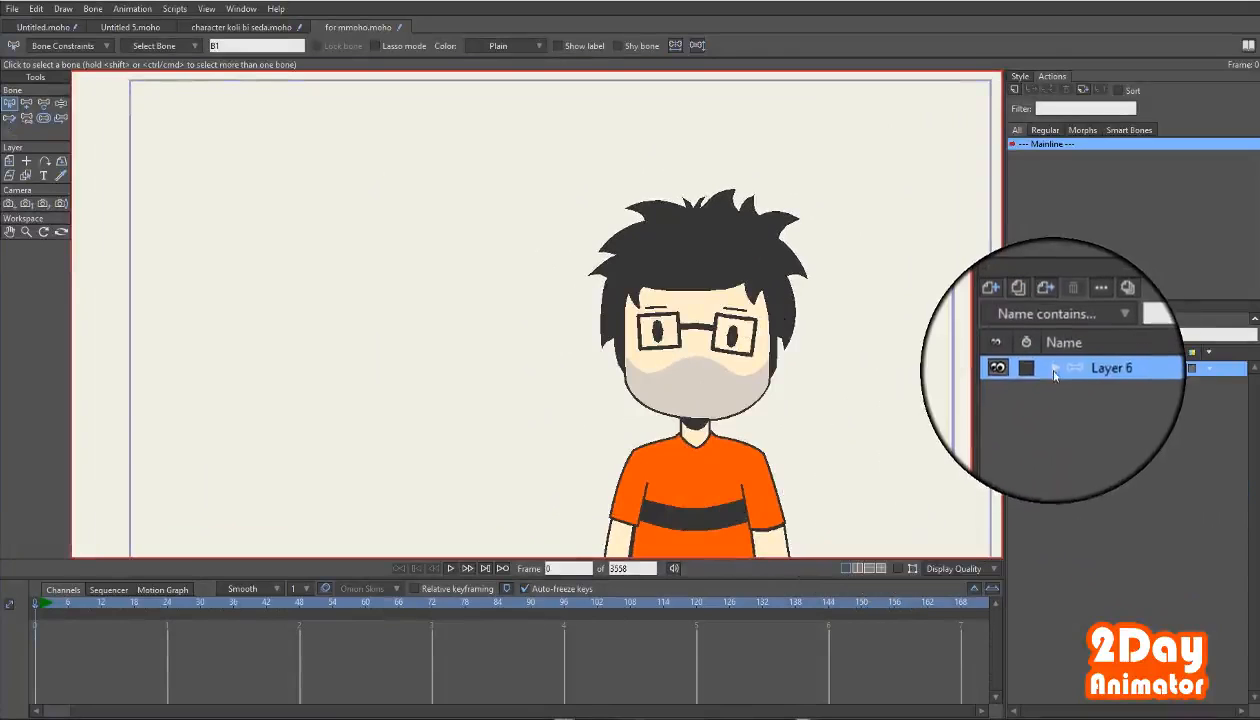
Expand Layer 6 and preview its individual mouth layers by toggling their visibility one at a time.
left_click(1055, 371)
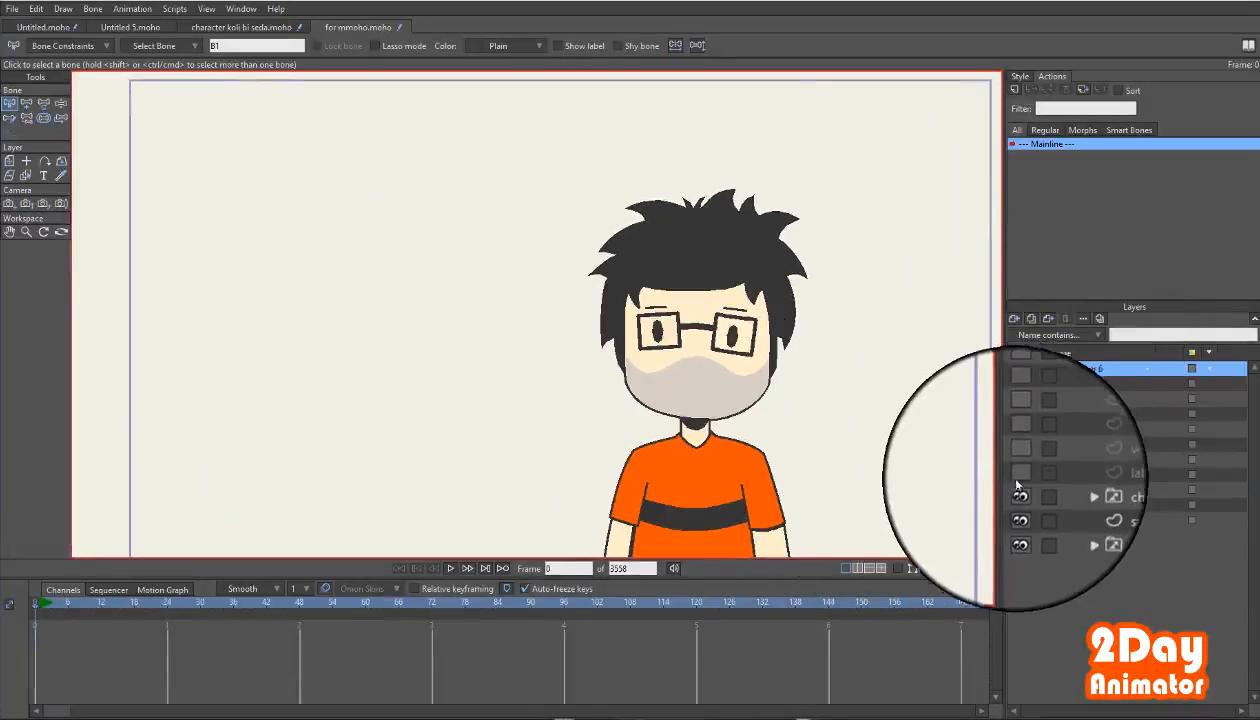
left_click(1018, 477)
left_click(1017, 468)
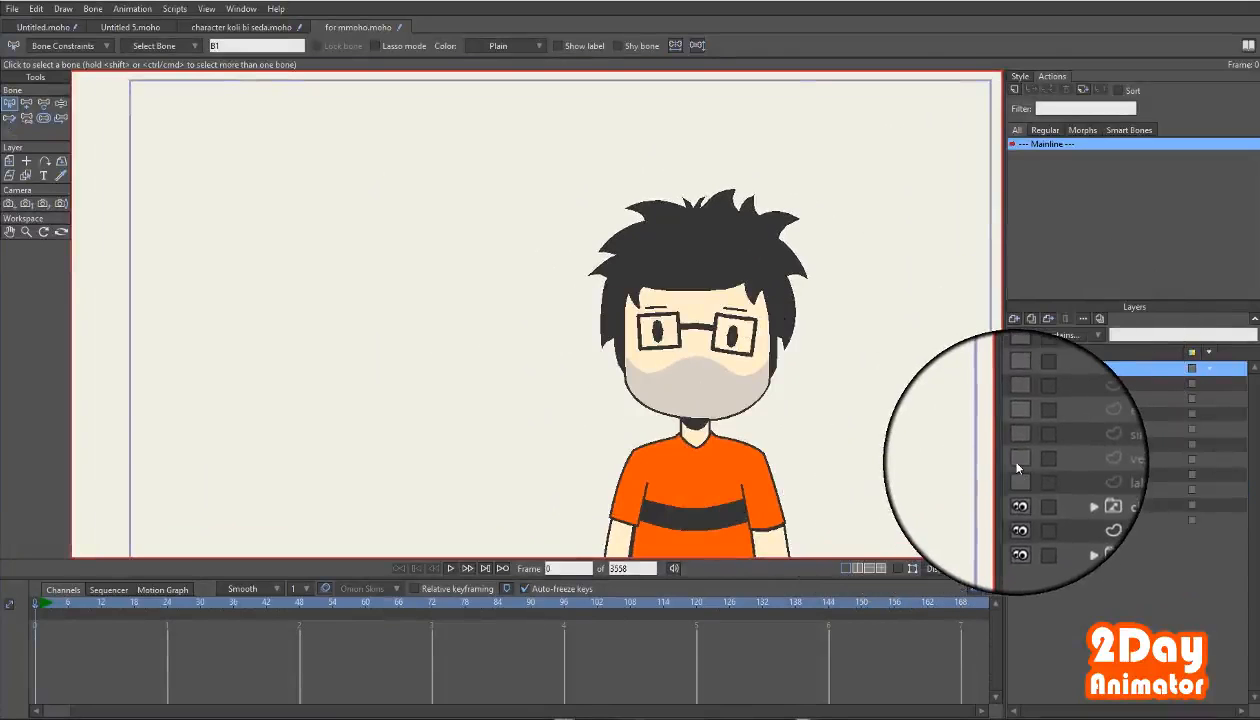
left_click(1016, 460)
left_click(1021, 445)
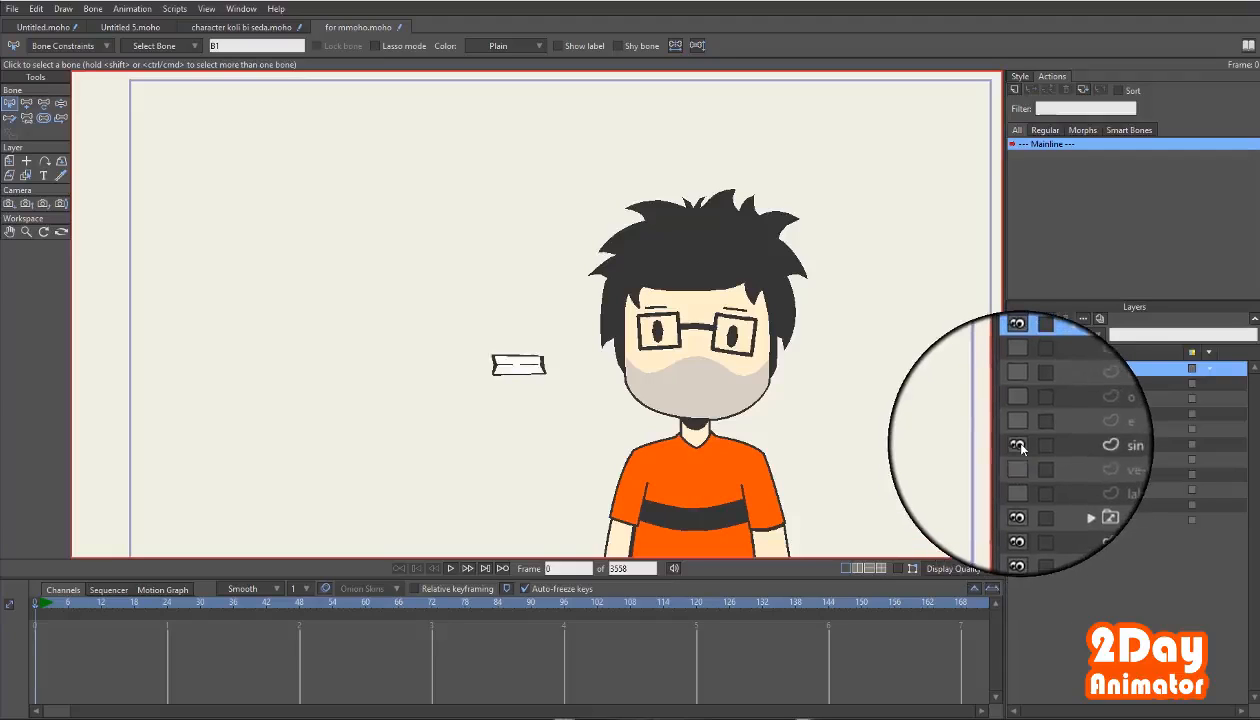
left_click(1021, 441)
left_click(1021, 433)
left_click(1021, 433)
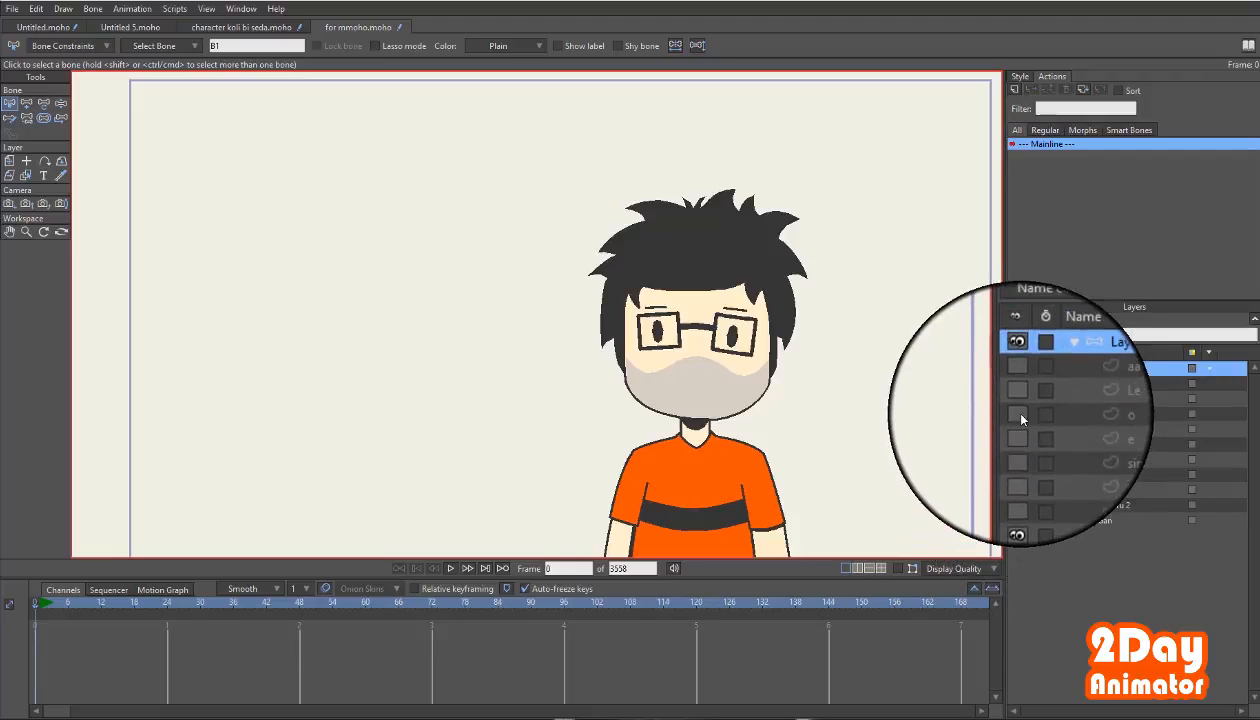
left_click(1021, 418)
left_click(1021, 418)
left_click(1019, 390)
left_click(1019, 388)
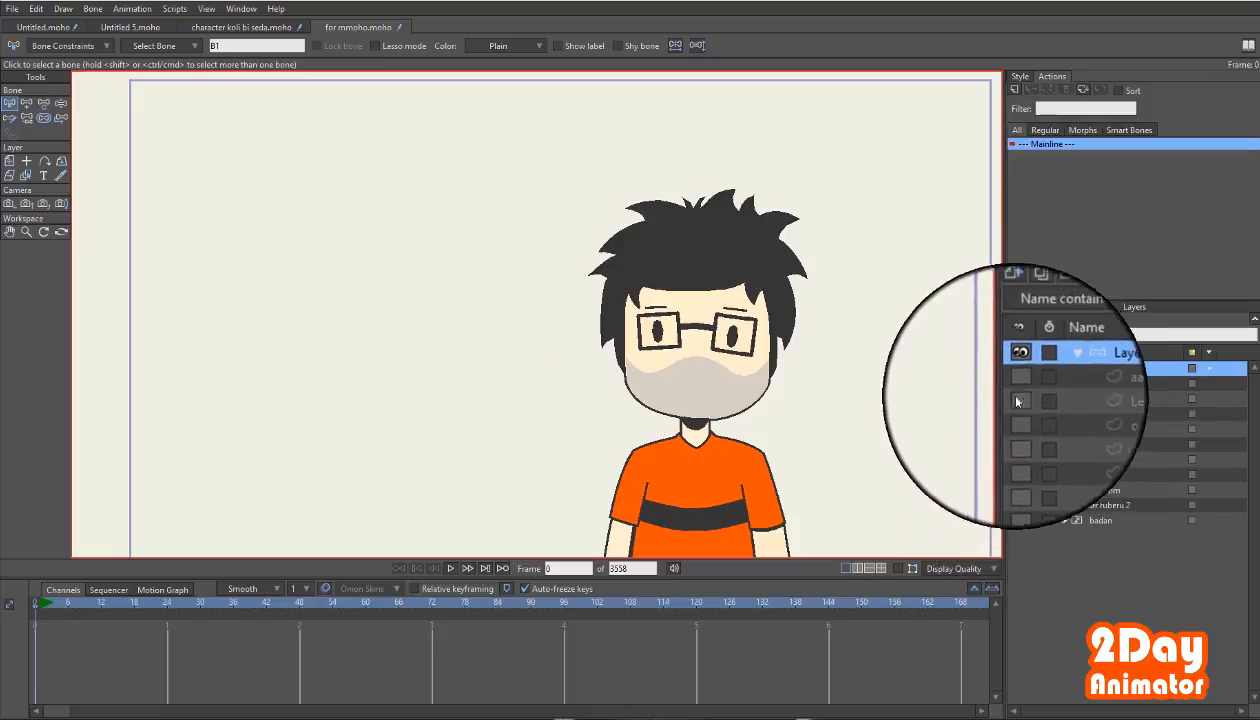
Make all seven mouth layers visible: aa, Le, o, e, sin, ve-fe and labkhand.
left_click(1019, 386)
left_click(1019, 401)
left_click(1019, 415)
left_click(1019, 430)
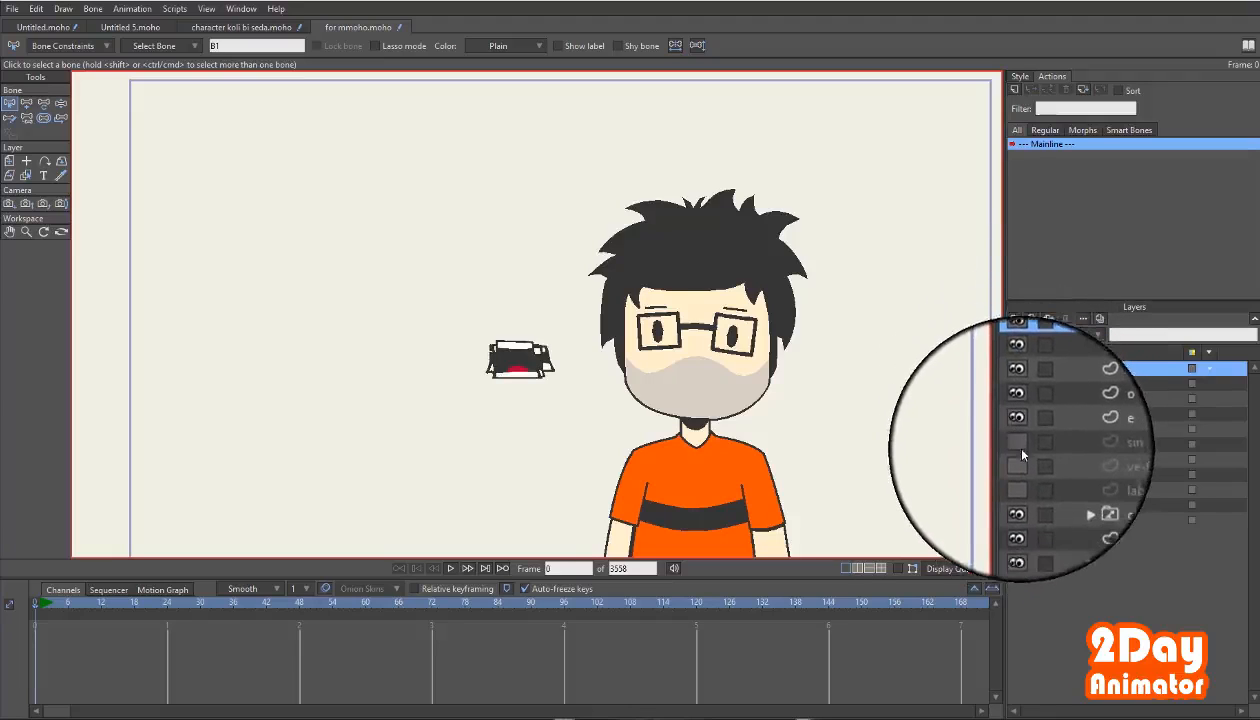
left_click(1019, 447)
left_click(1019, 461)
left_click(1019, 475)
Move the labkhand smile layer onto the other mouth shapes and set its origin at the smile.
left_click(1100, 474)
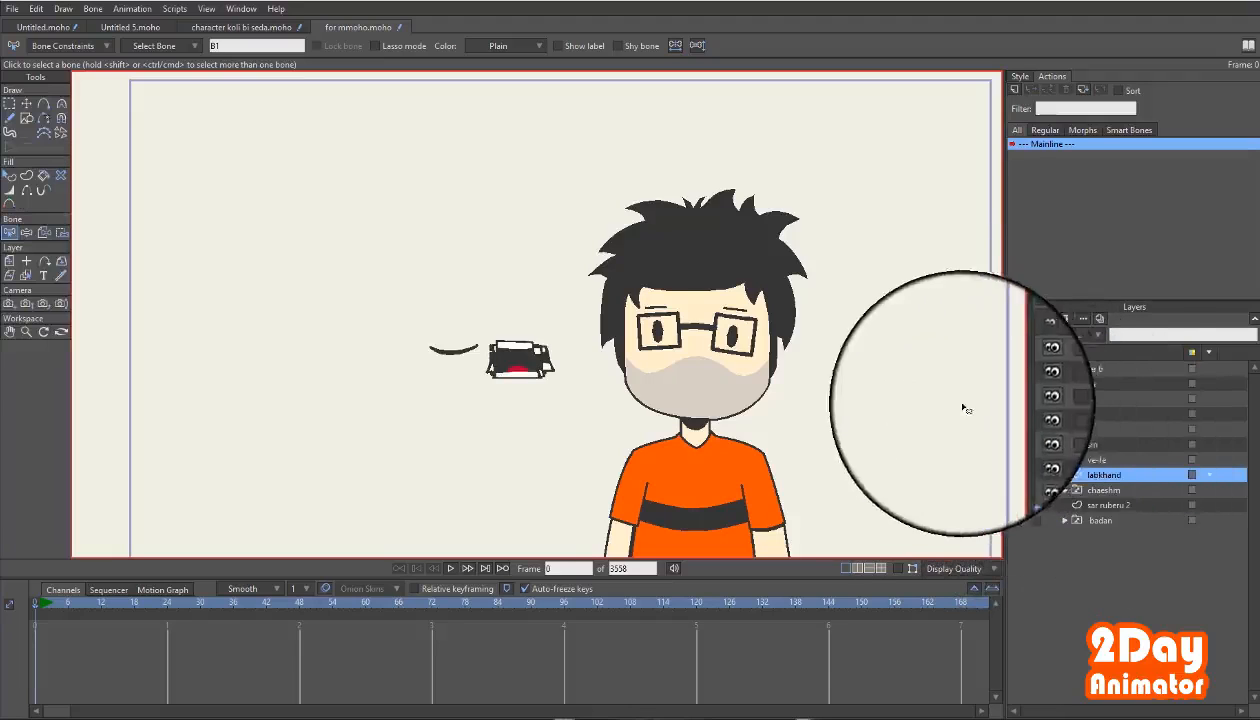
left_click(9, 260)
scroll(554, 360, "up", 3)
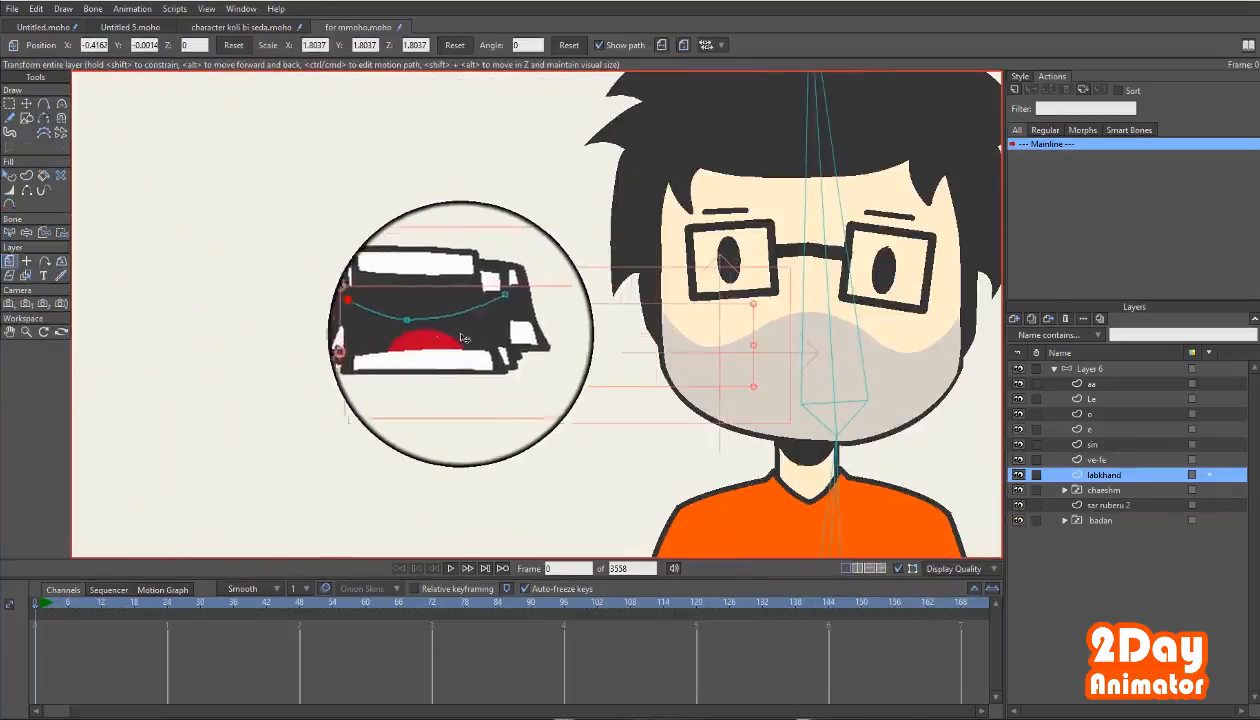
left_click(26, 260)
left_click(9, 260)
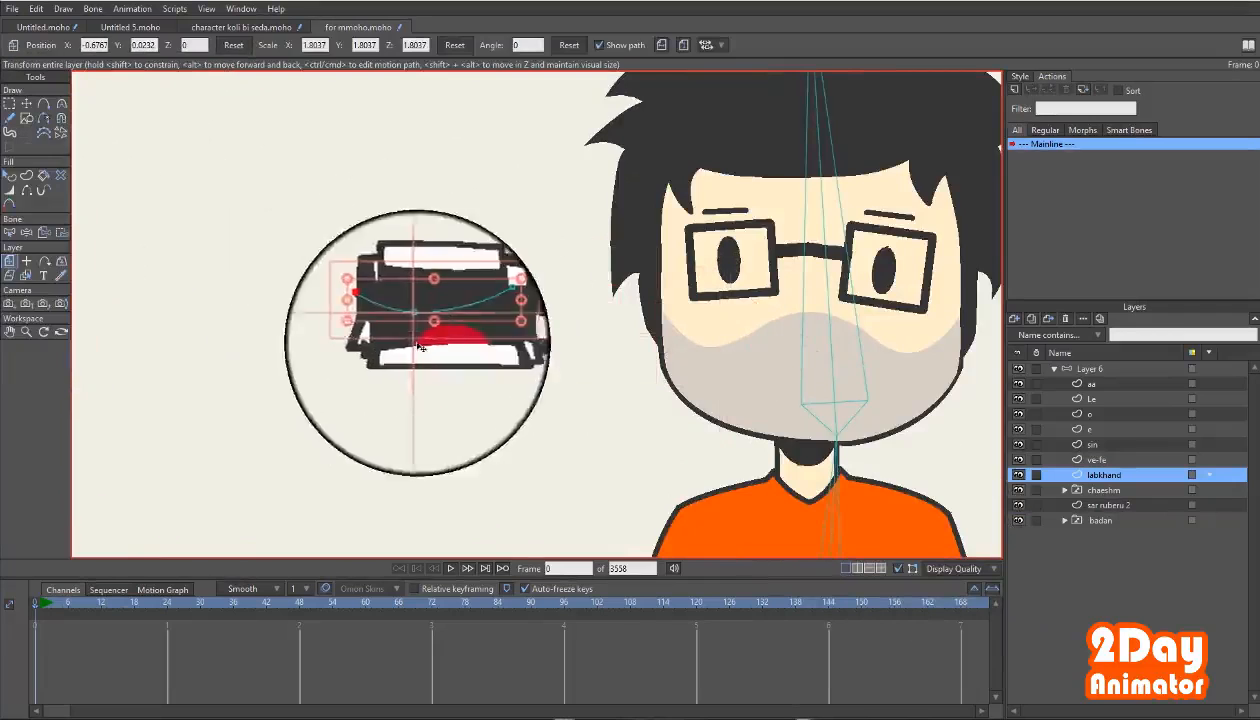
scroll(470, 335, "down", 3)
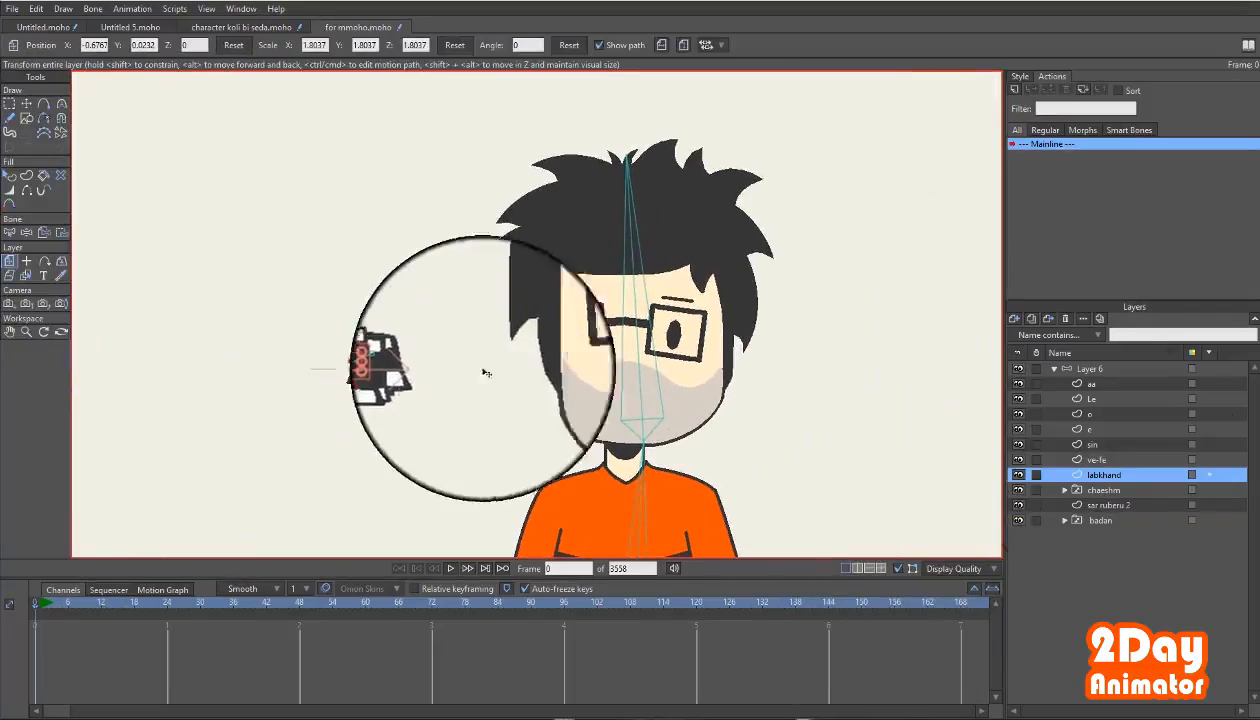
Add a Switch layer inside Layer 6 above the mouth layers and name it dahan.
left_click(1019, 321)
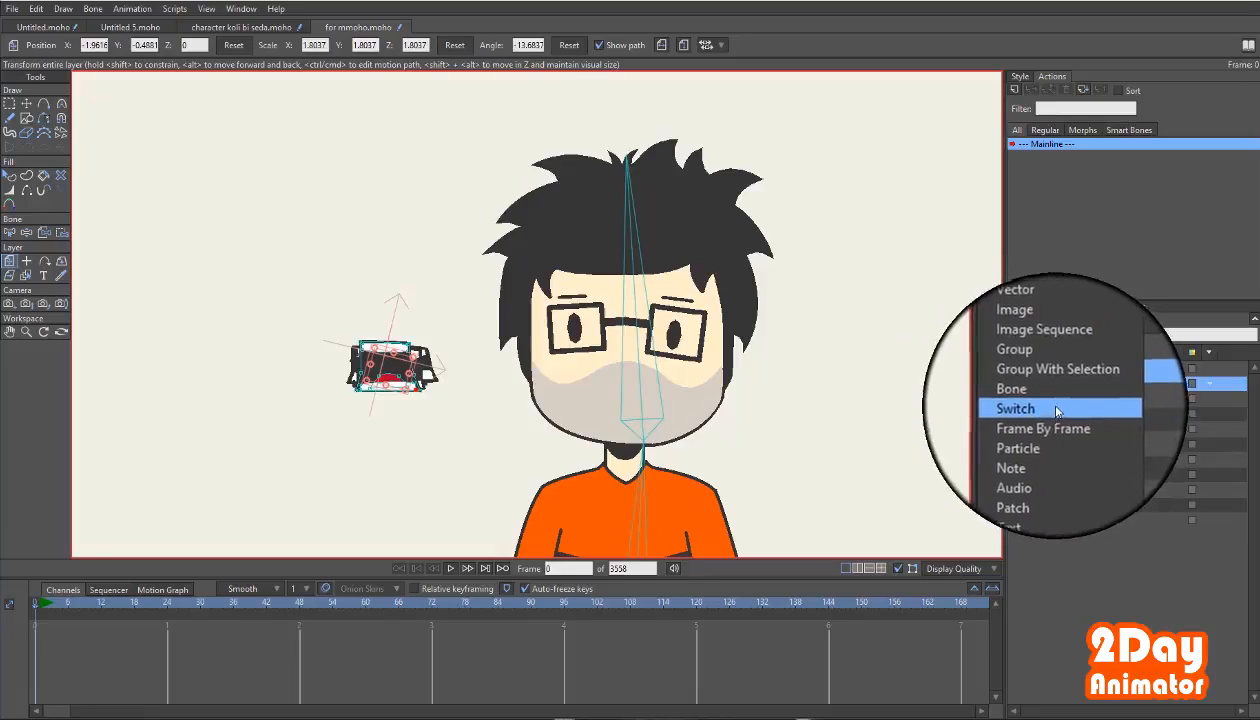
left_click(1056, 410)
double_click(1082, 381)
left_click_drag(323, 124, 688, 124)
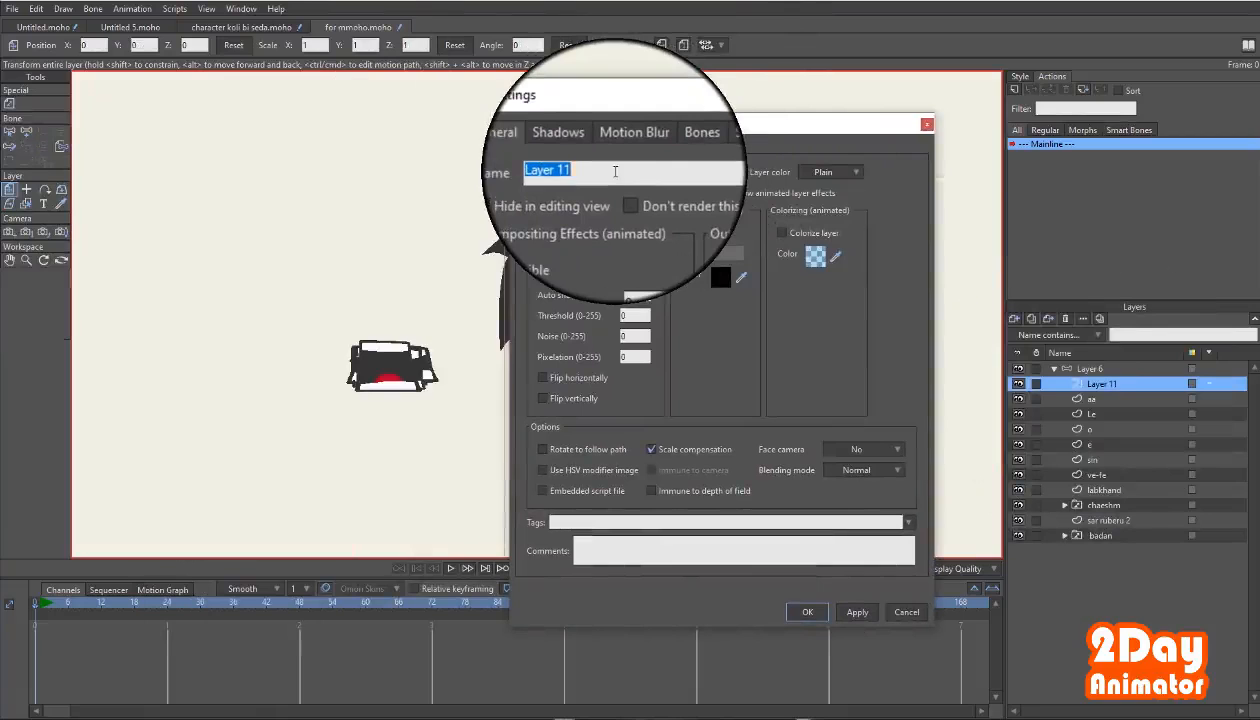
left_click(806, 612)
Move all mouth layers from aa through labkhand into the dahan switch layer.
left_click(1100, 401)
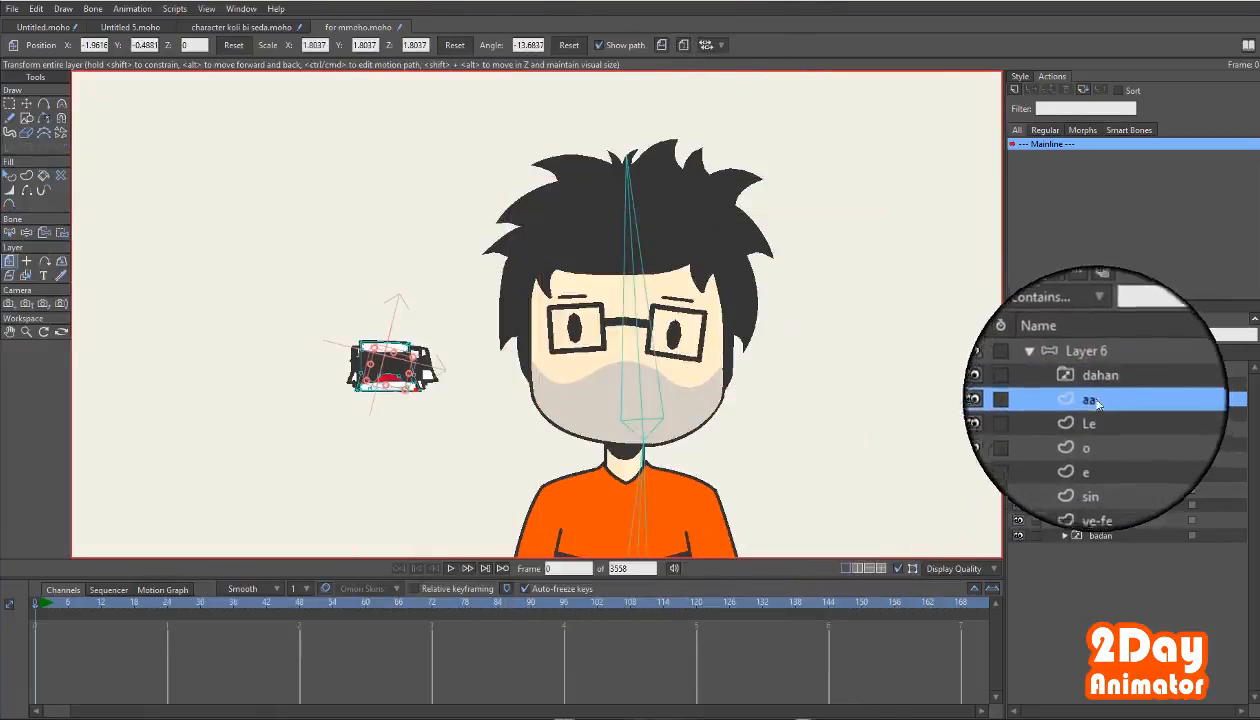
left_click(1086, 482, "shift")
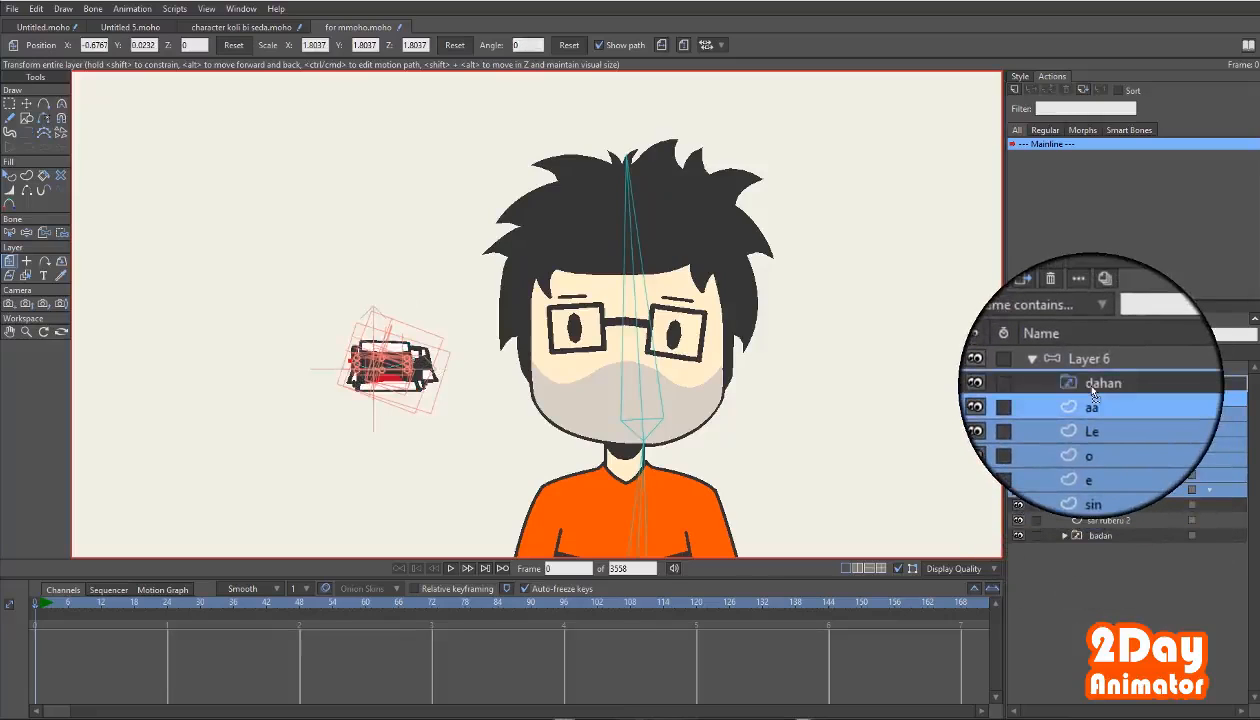
left_click_drag(1092, 389, 1092, 387)
Select the mouth layers inside dahan one after another, from aa to labkhand, to preview each shape.
left_click(1123, 401)
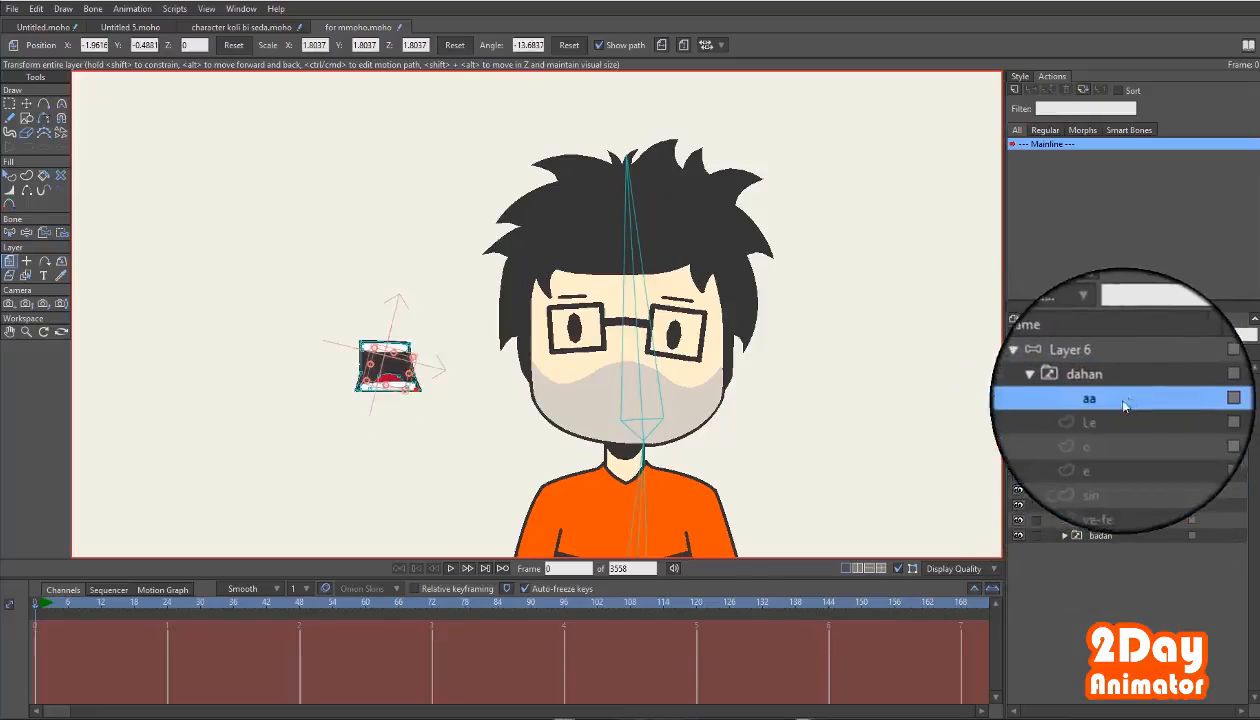
left_click(1105, 418)
left_click(1096, 435)
left_click(1093, 448)
left_click(1095, 463)
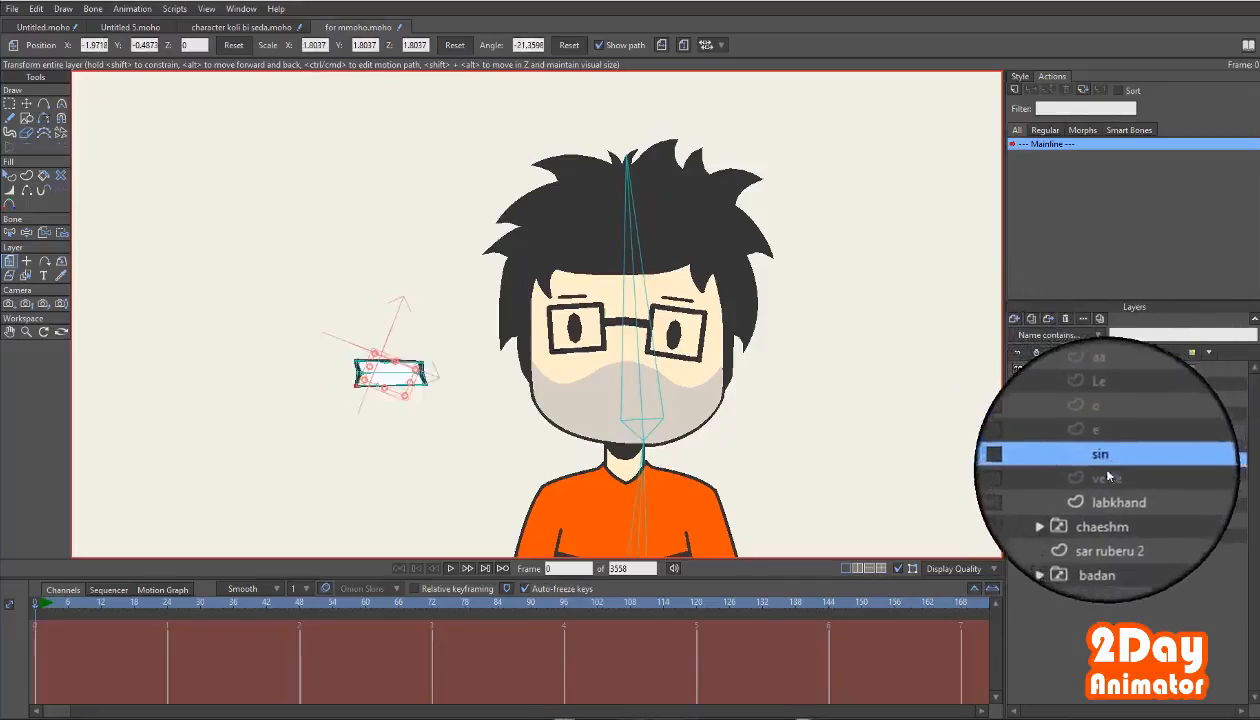
left_click(1095, 489)
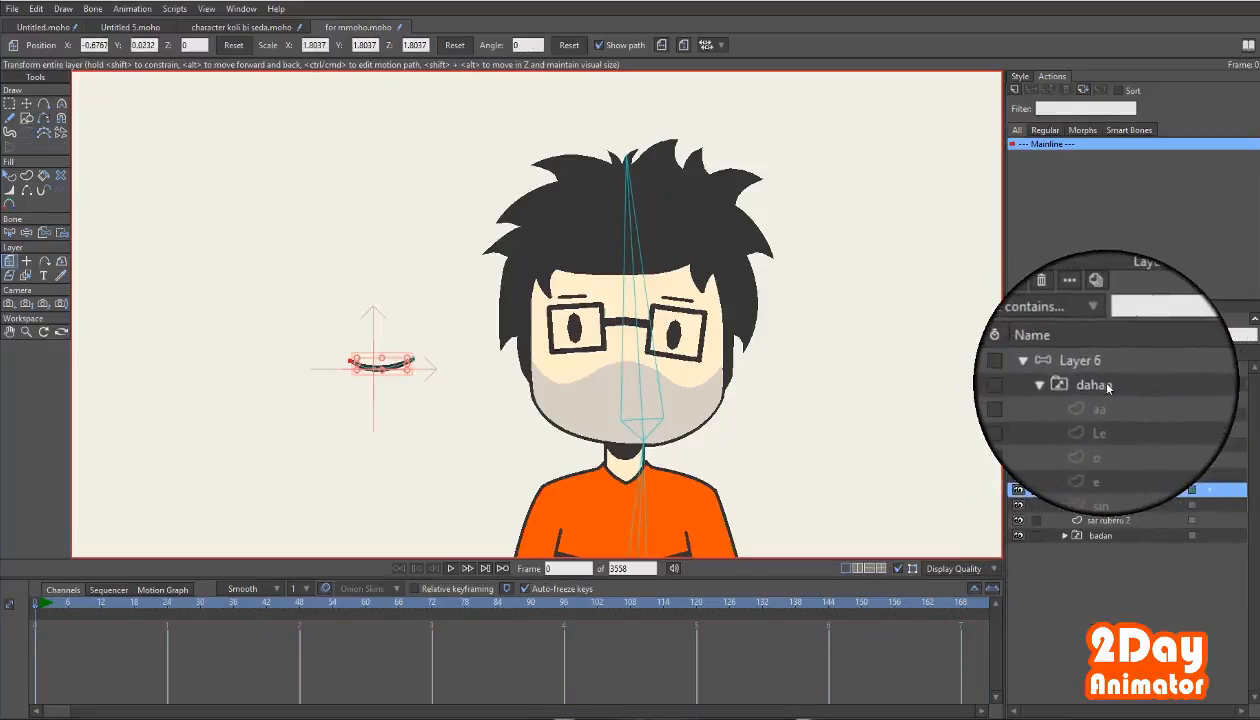
Check which mouth shapes the dahan switch layer offers and collapse the layer.
left_click(1095, 386)
right_click(1090, 385)
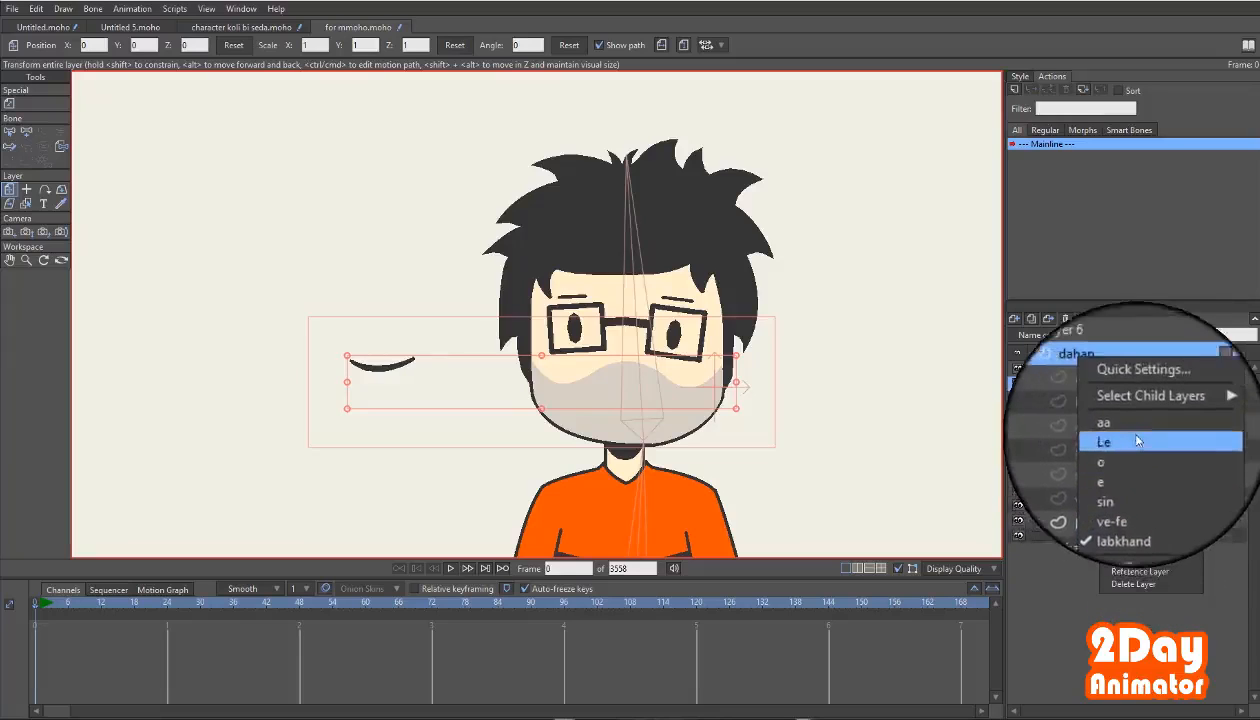
left_click(1094, 385)
left_click(1065, 385)
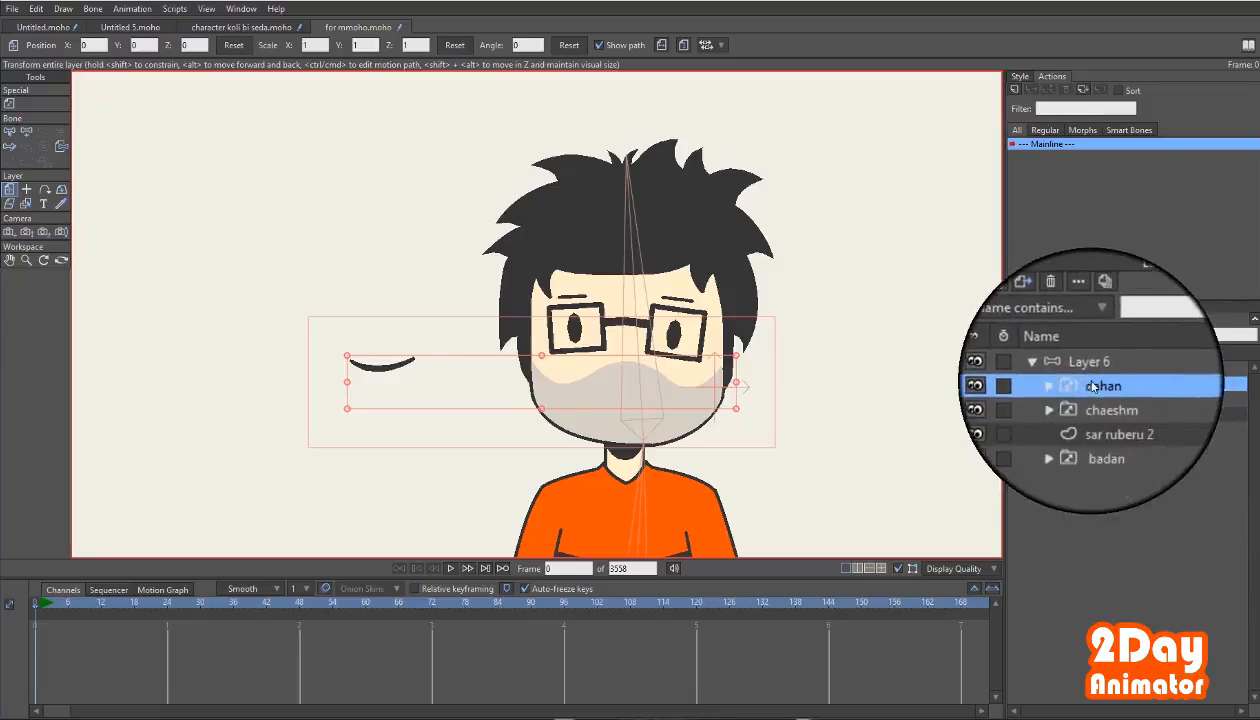
Move the dahan layer onto the character's lower face, at about X 0.6942, Y -0.0767, and set its origin at the mouth.
left_click_drag(375, 372, 617, 395)
left_click(26, 189)
left_click(624, 399)
left_click(11, 189)
Switch the dahan mouth to sin and then to o, and nudge the layer to about X 0.6765, Y -0.0728.
right_click(1098, 384)
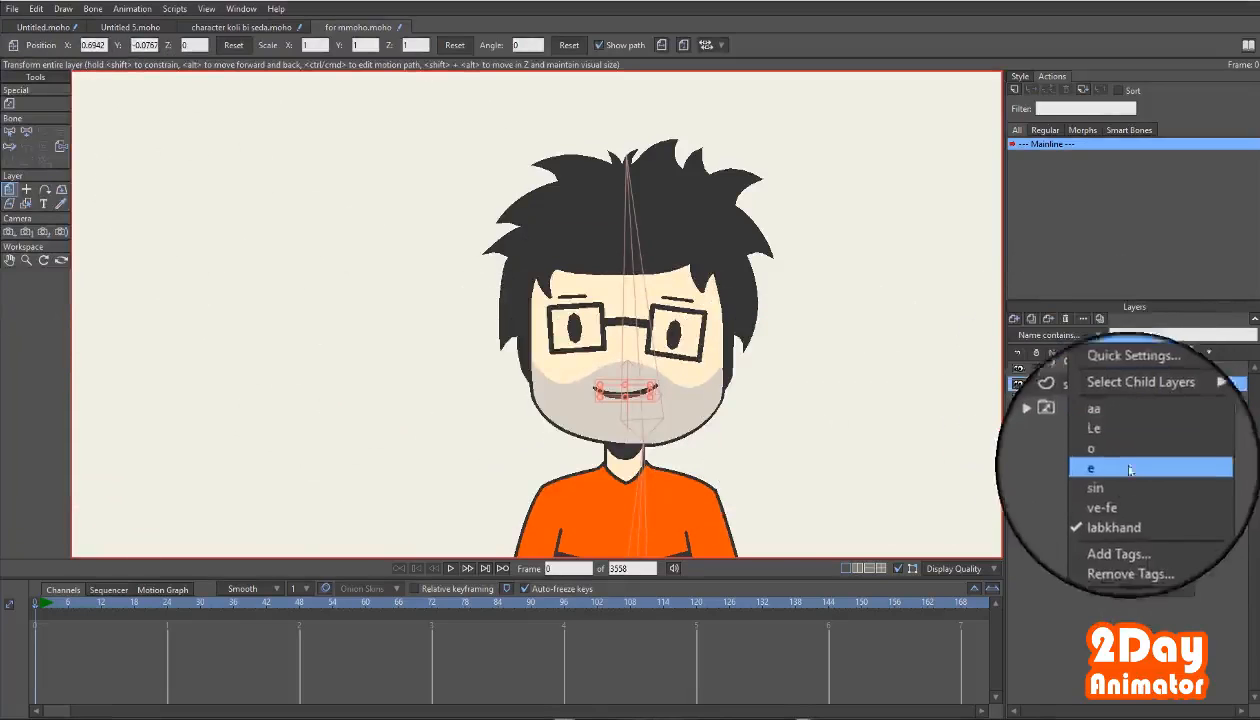
left_click(1130, 470)
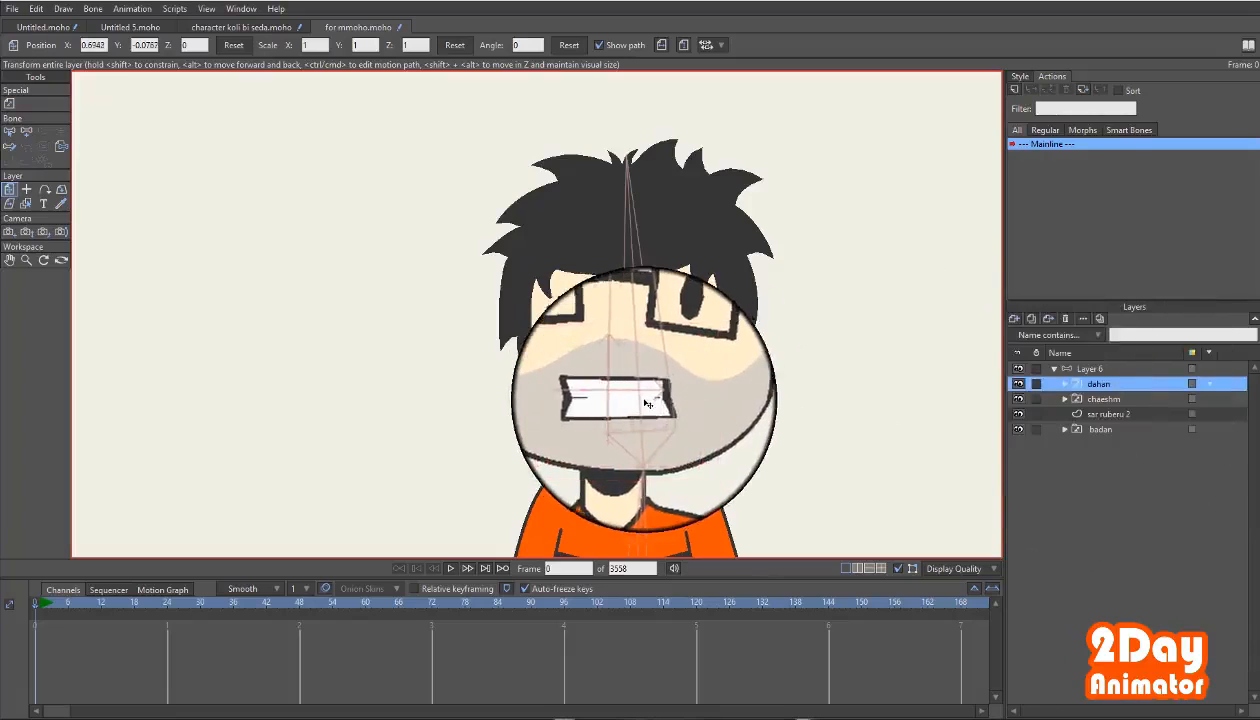
right_click(1098, 384)
left_click(1120, 440)
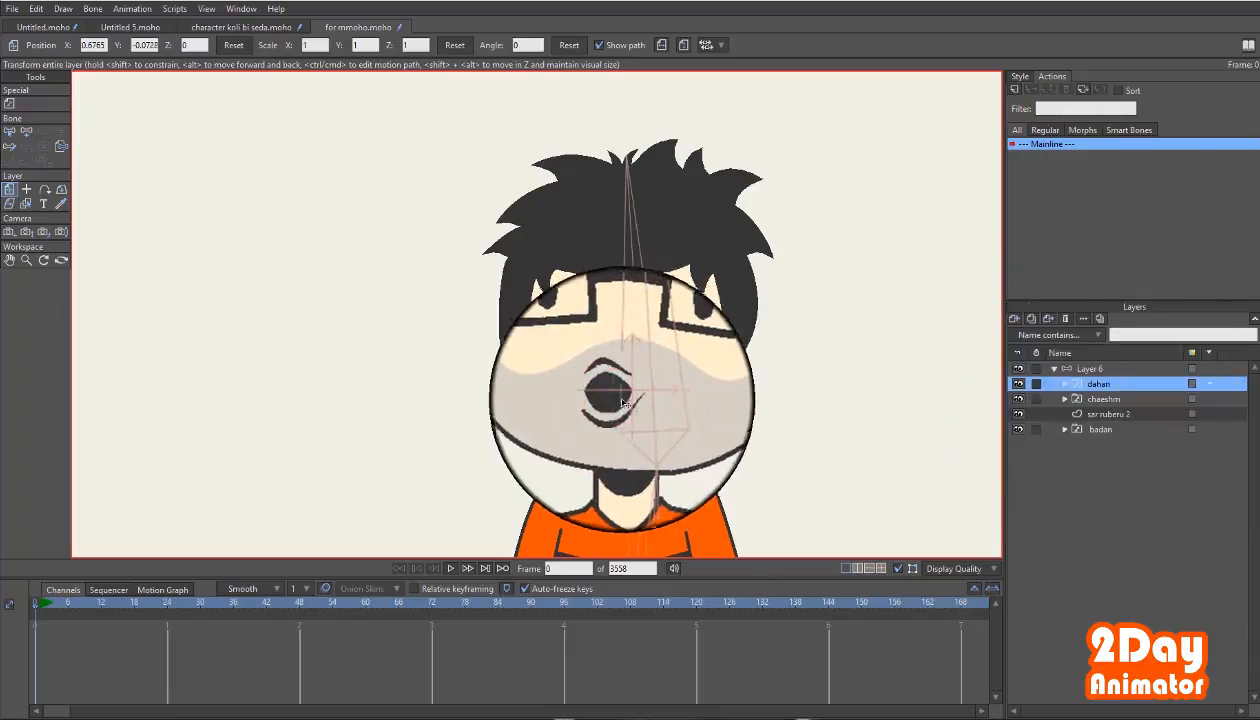
left_click_drag(625, 403, 612, 403)
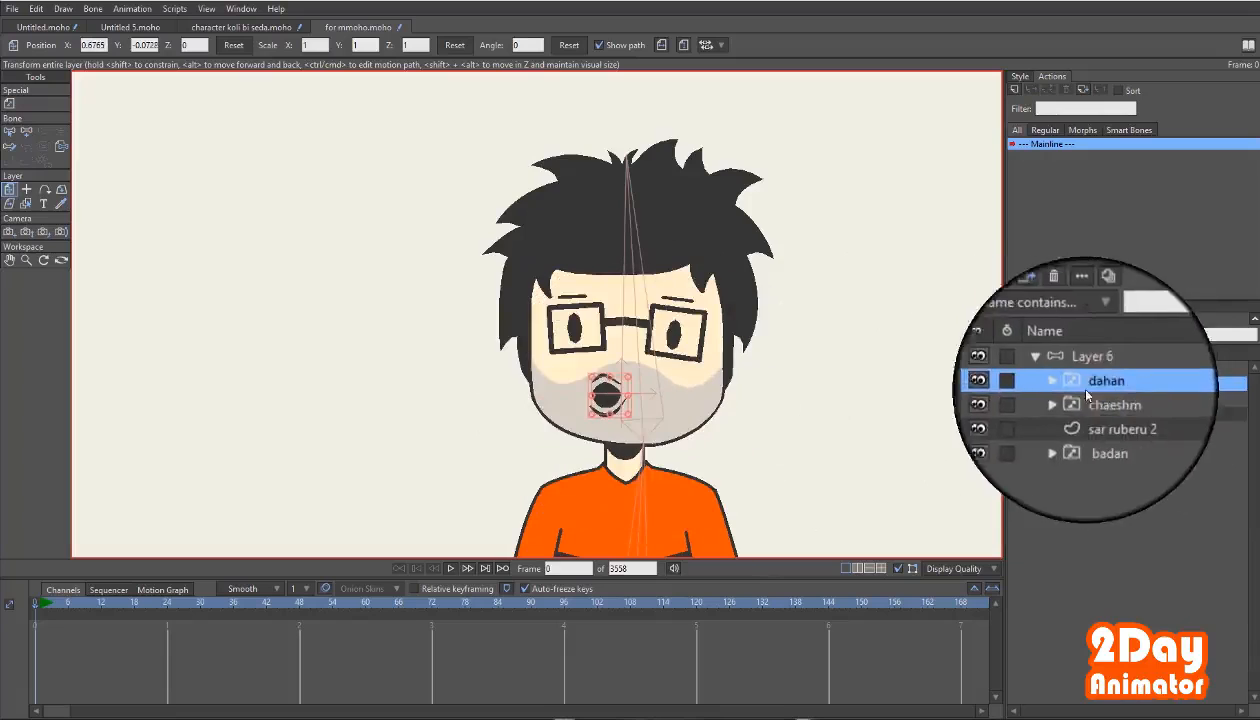
Select the child mouth layers o, aa, e and sin in turn to check their placement on the face.
right_click(1098, 384)
left_click(1104, 432)
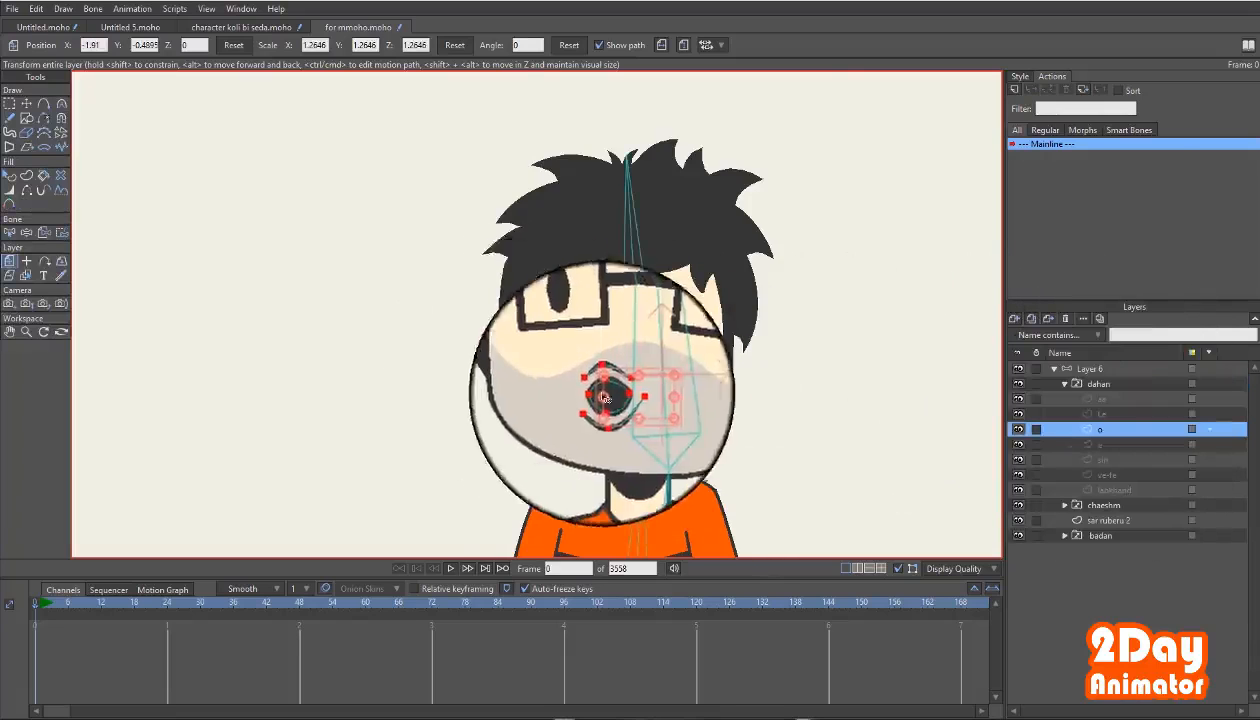
scroll(630, 400, "up", 3)
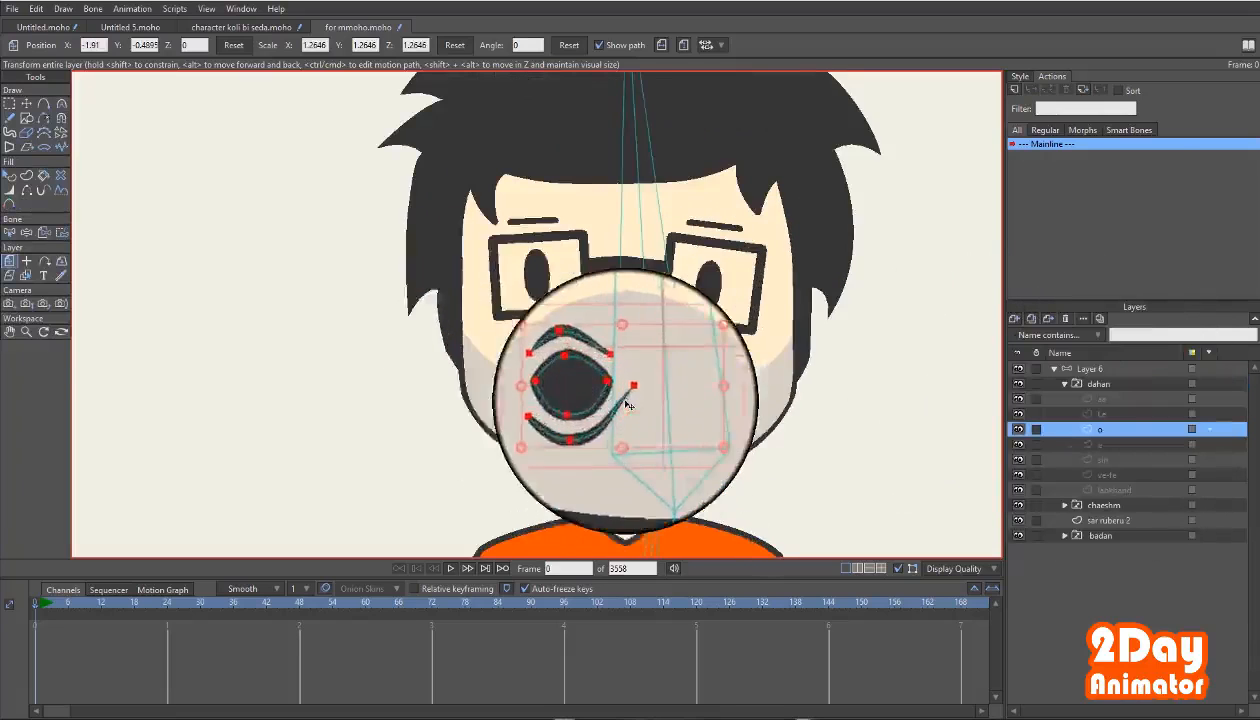
left_click(1101, 399)
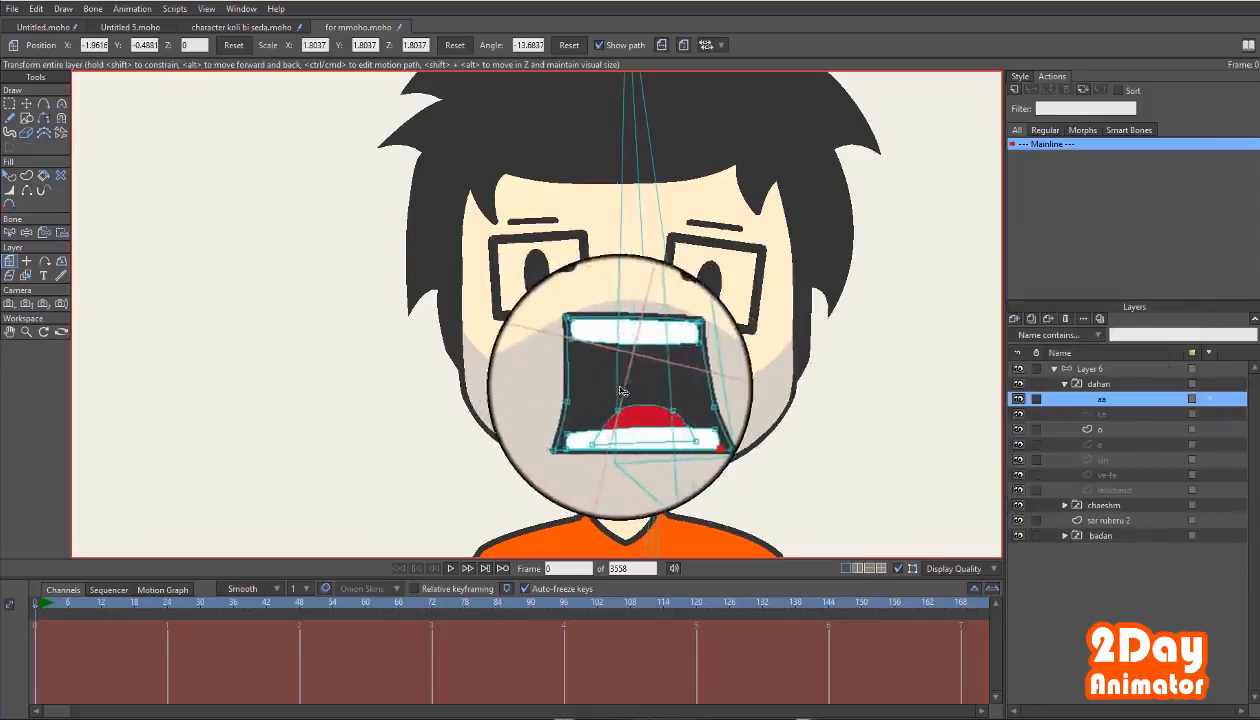
left_click(1098, 444)
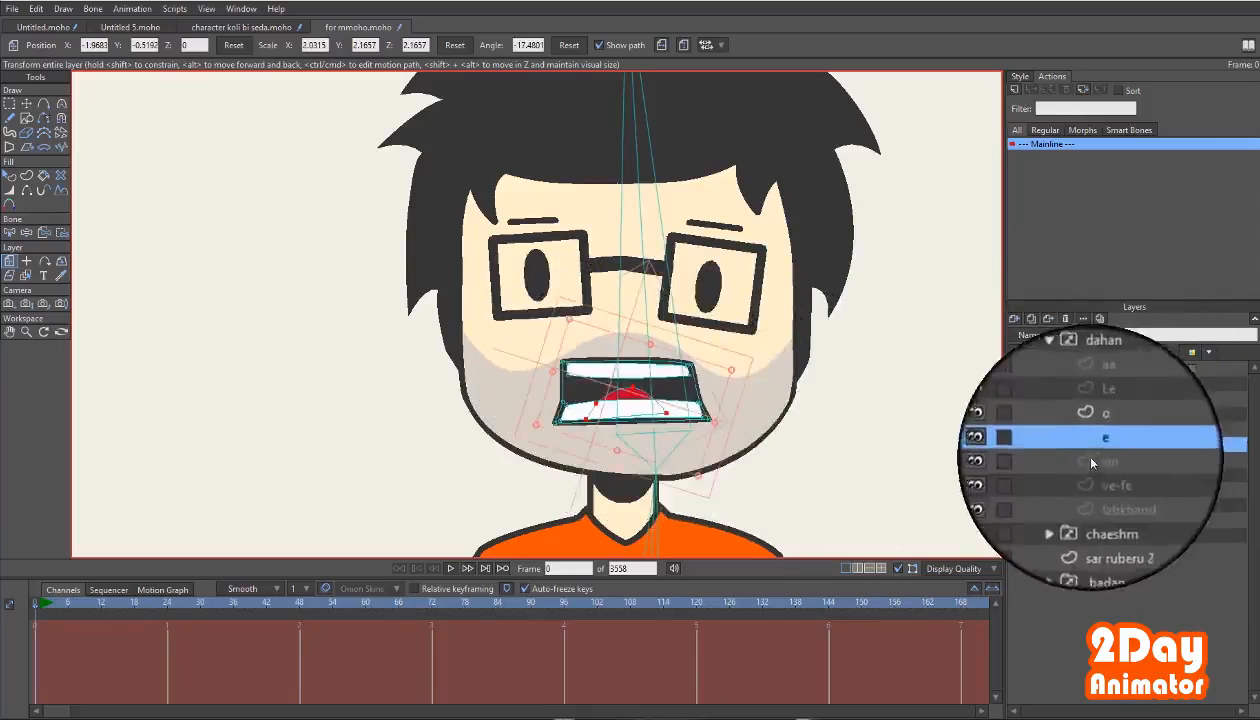
left_click(1102, 459)
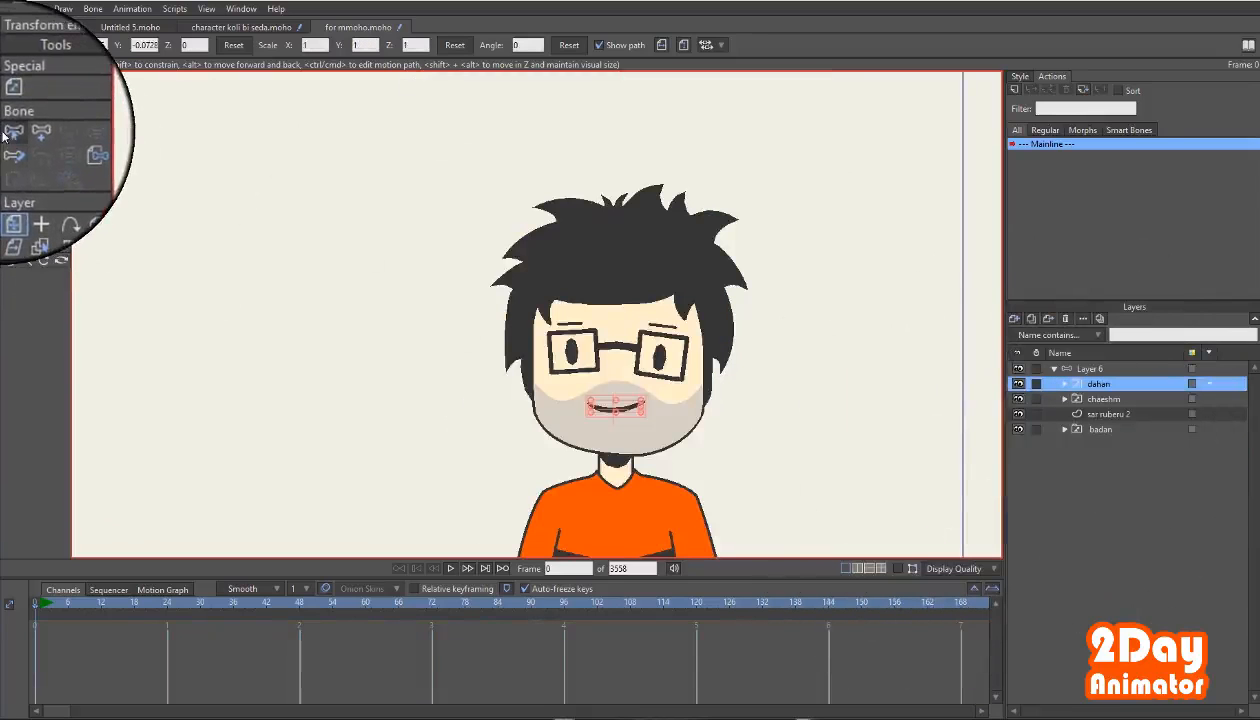
Test the dahan switch layer by changing the displayed mouth to sin, ve-fe and aa.
right_click(1098, 384)
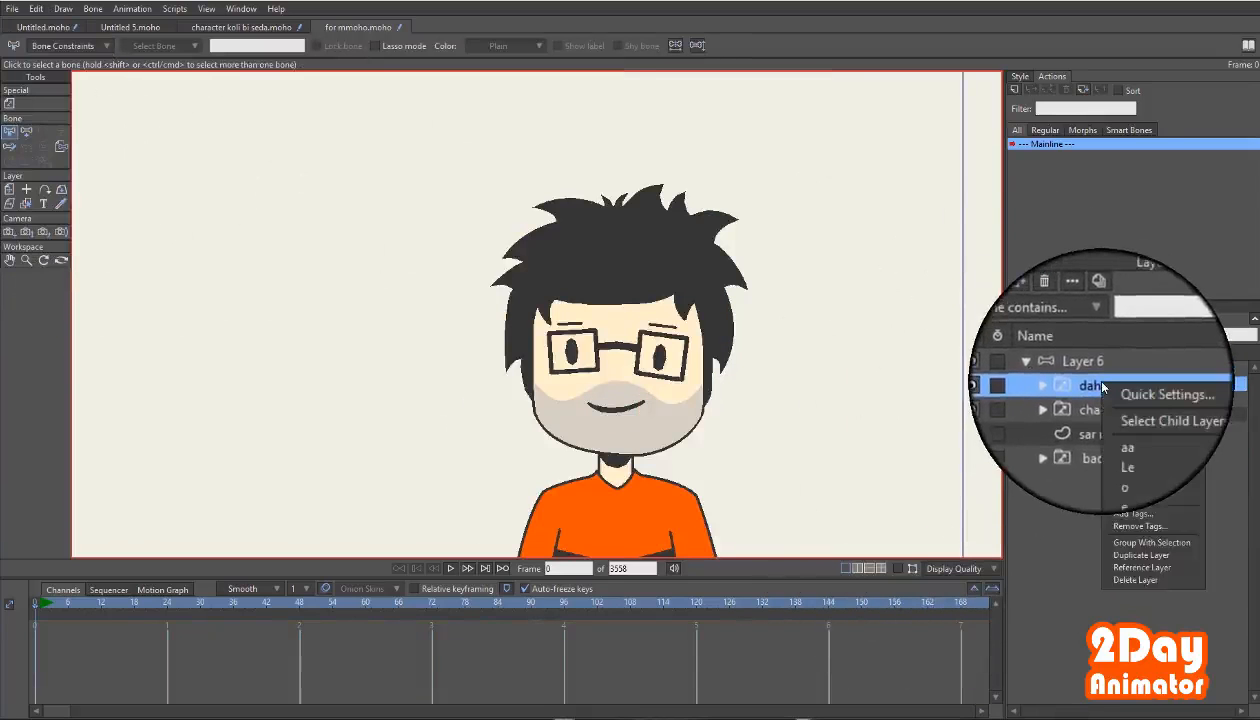
left_click(1140, 476)
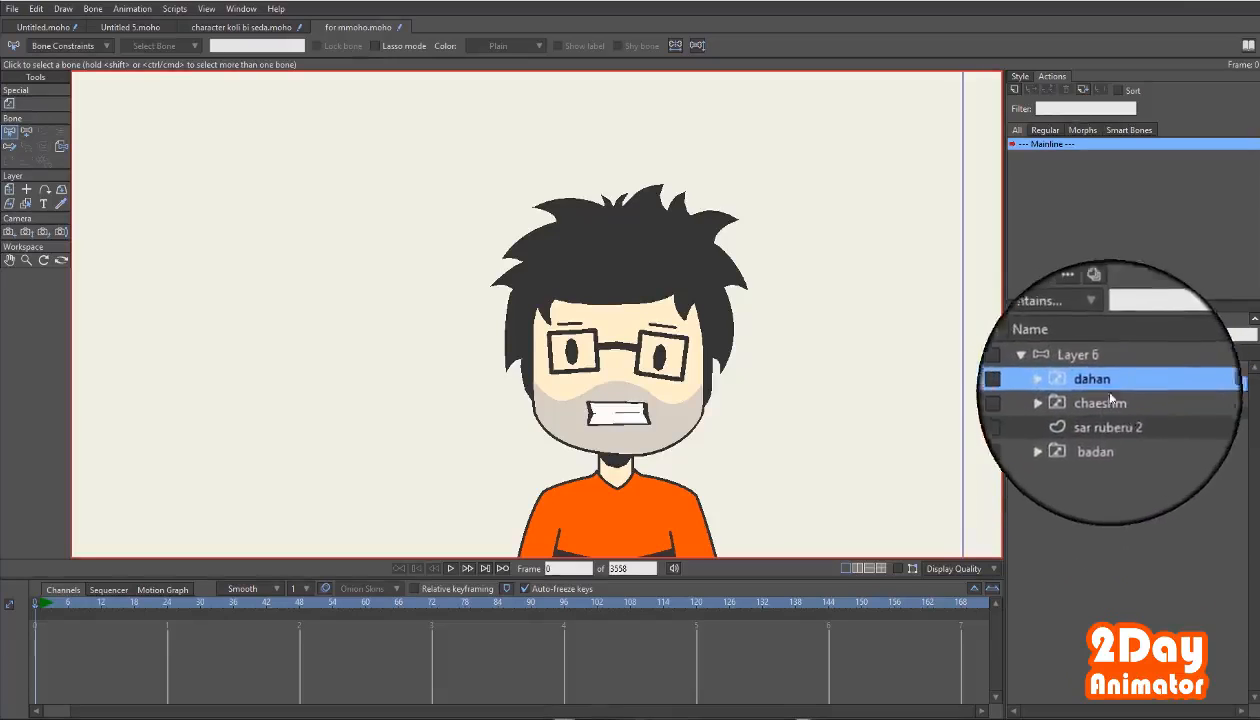
right_click(1098, 386)
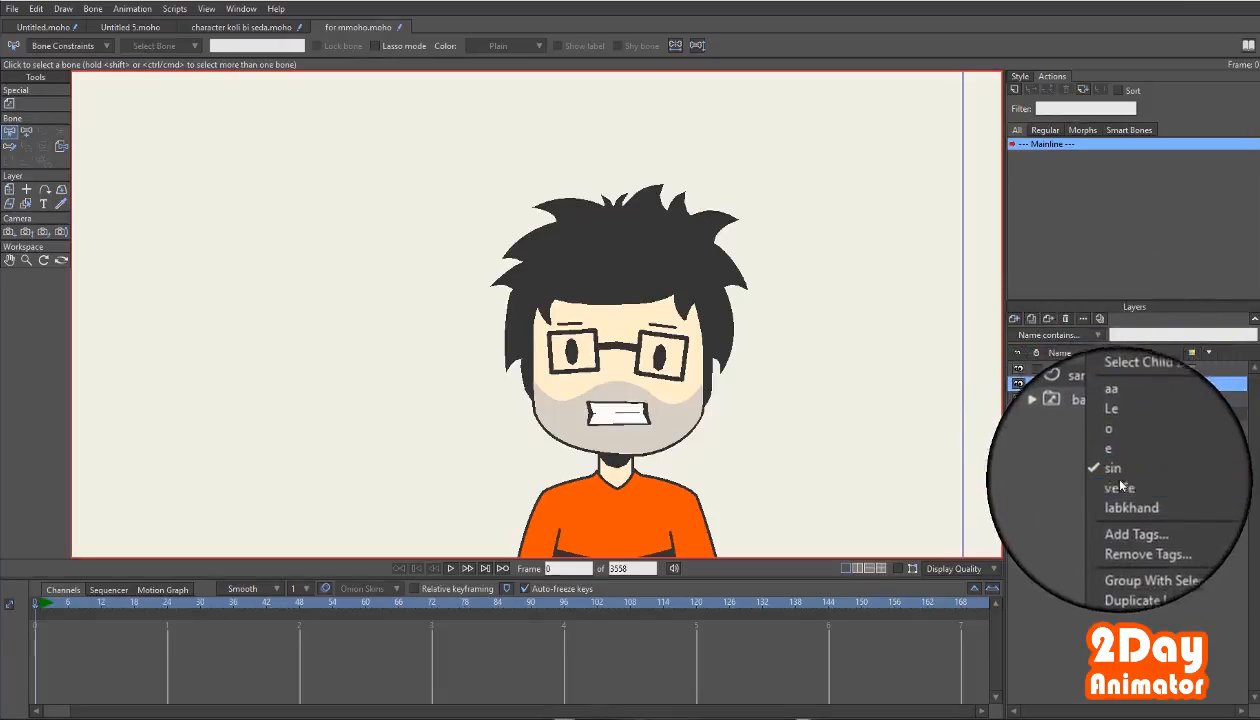
left_click(1120, 486)
right_click(1081, 379)
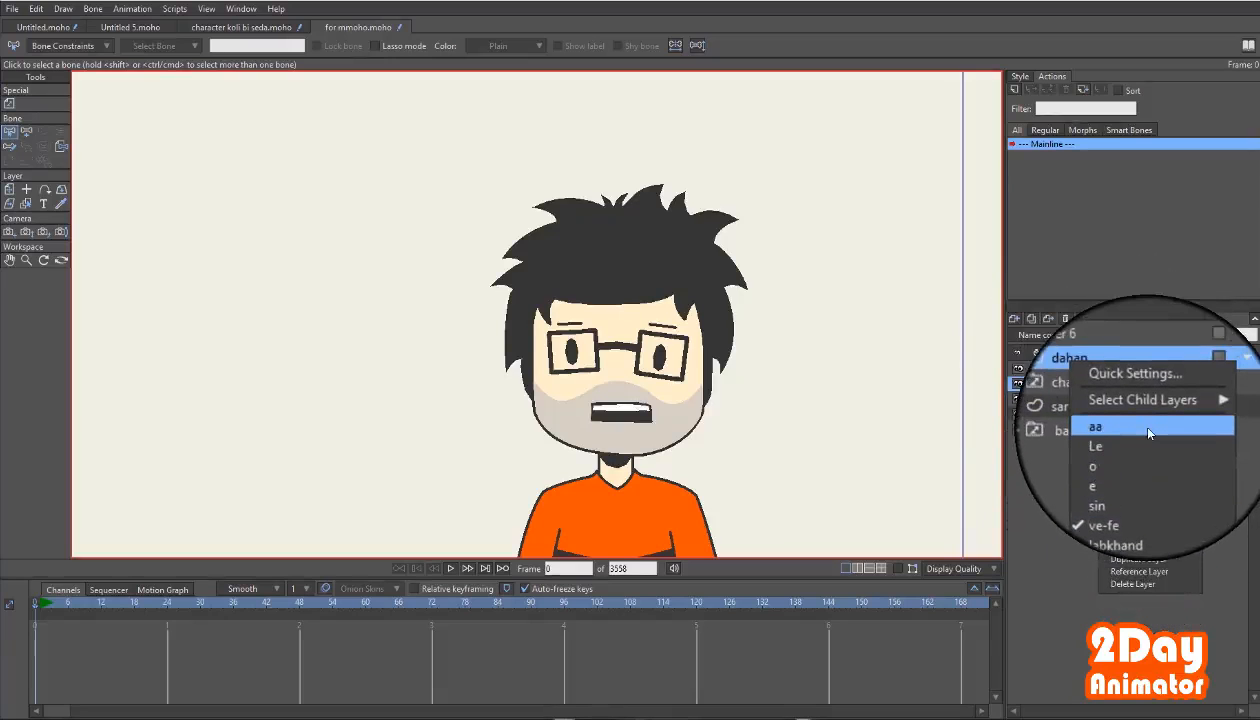
left_click(1148, 430)
right_click(1088, 354)
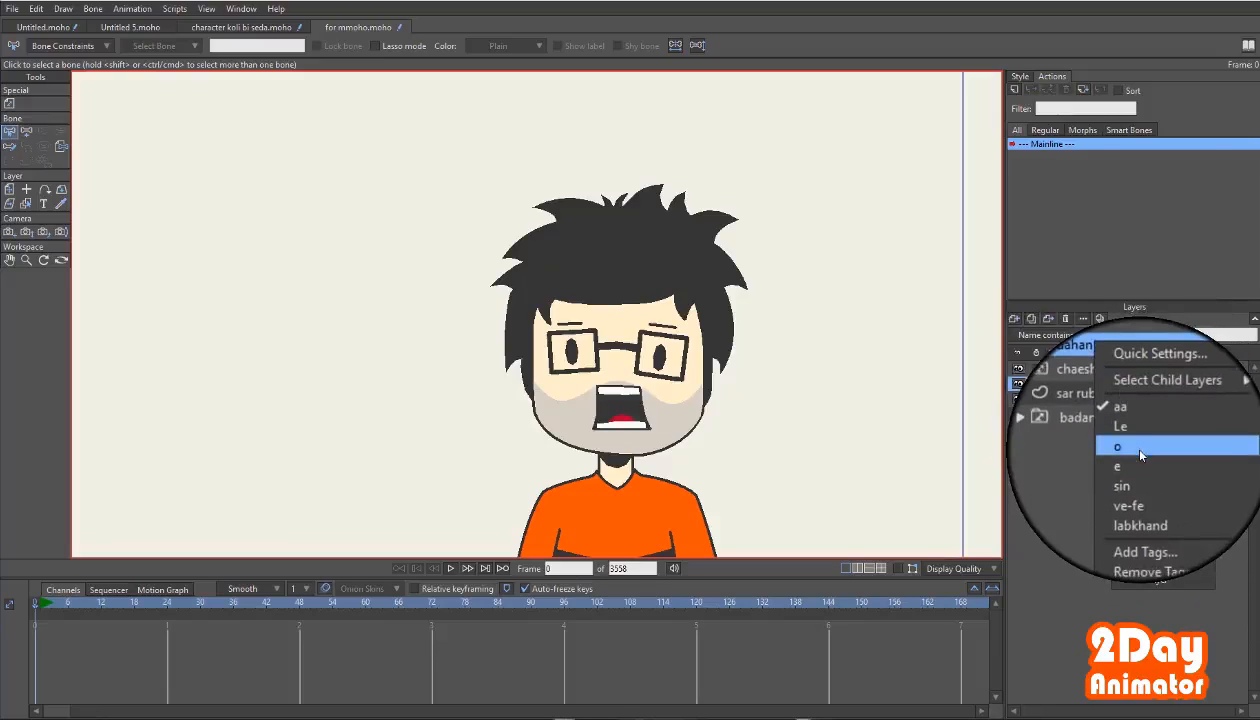
left_click(1140, 455)
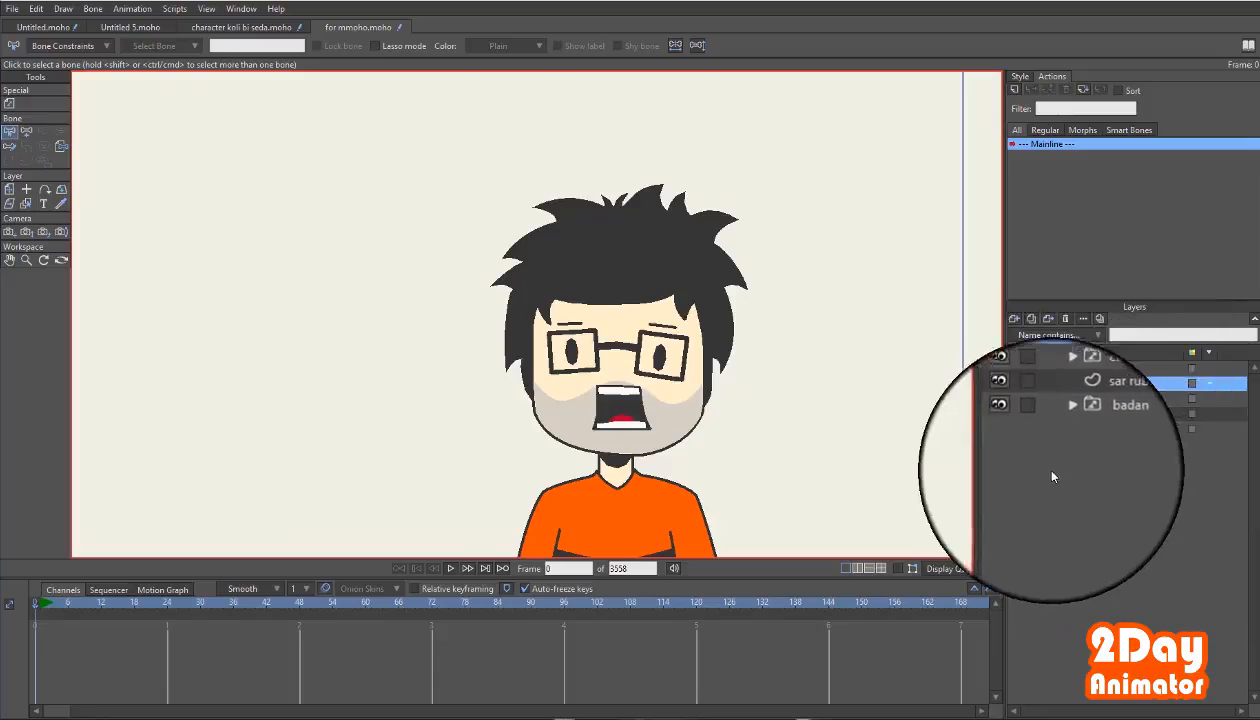
Import the audio file ravii.mp3 from the seda folder into the project.
double_click(1077, 386)
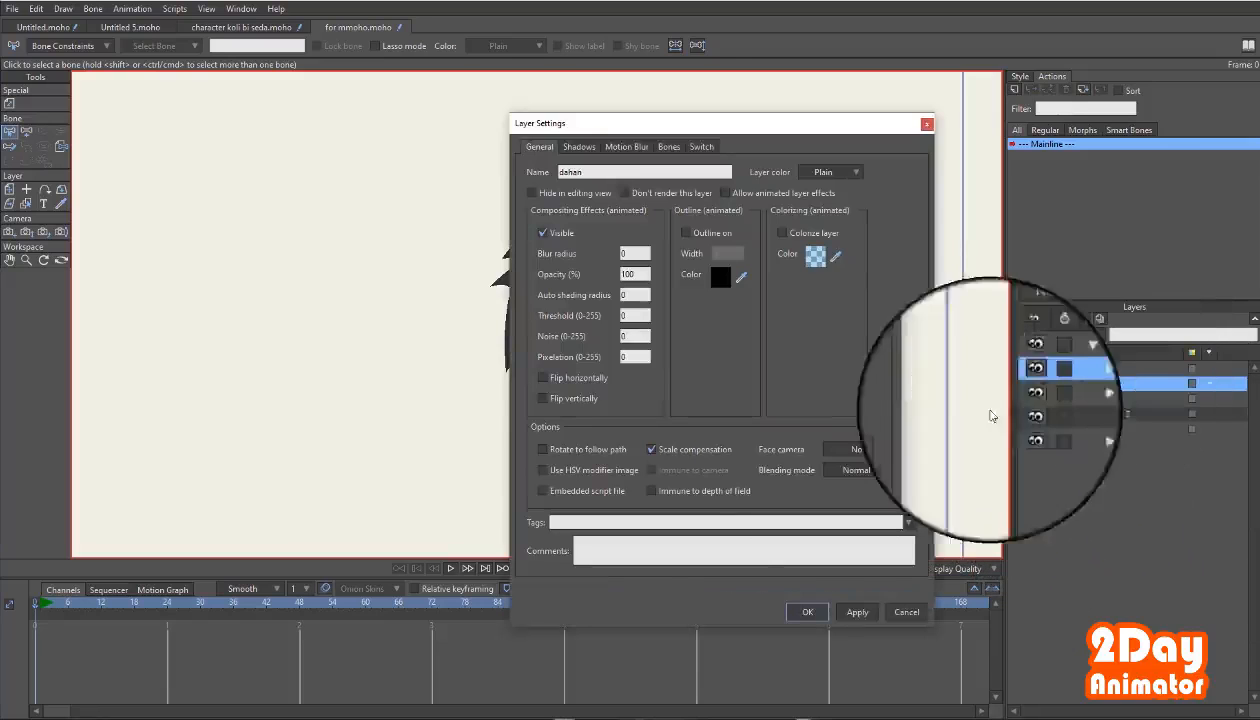
left_click(903, 610)
left_click(12, 8)
mouse_move(190, 243)
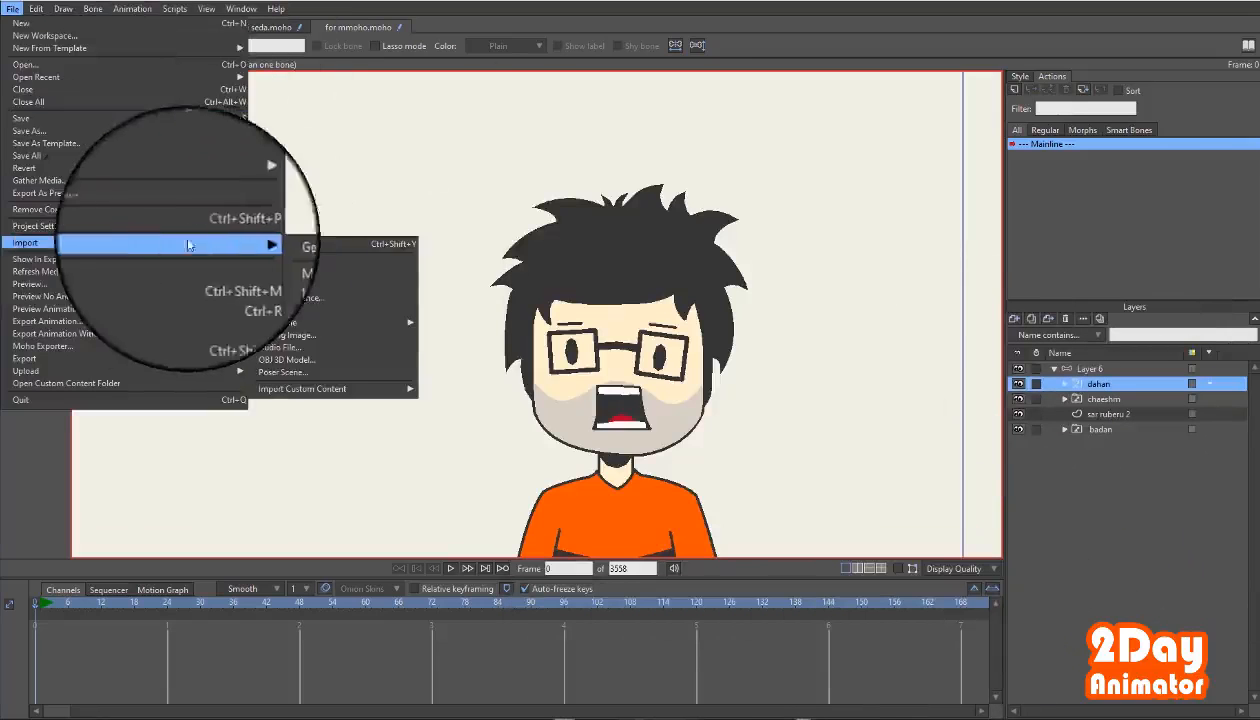
left_click(308, 347)
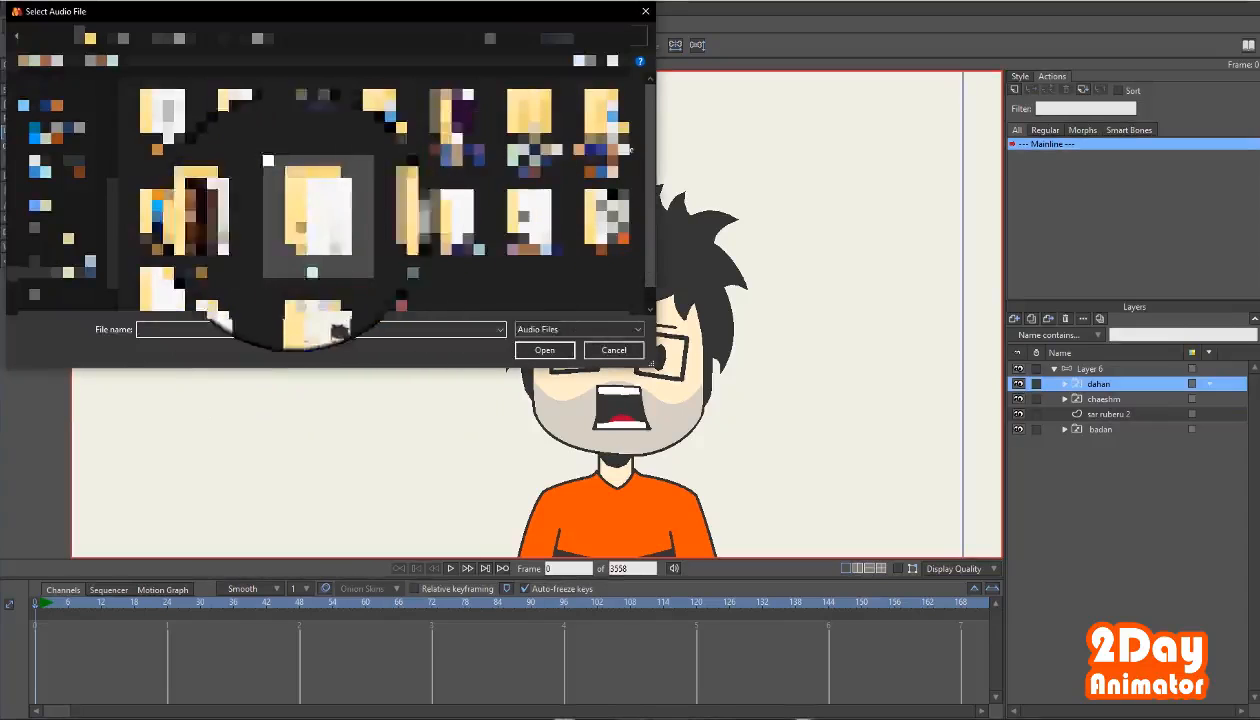
double_click(303, 273)
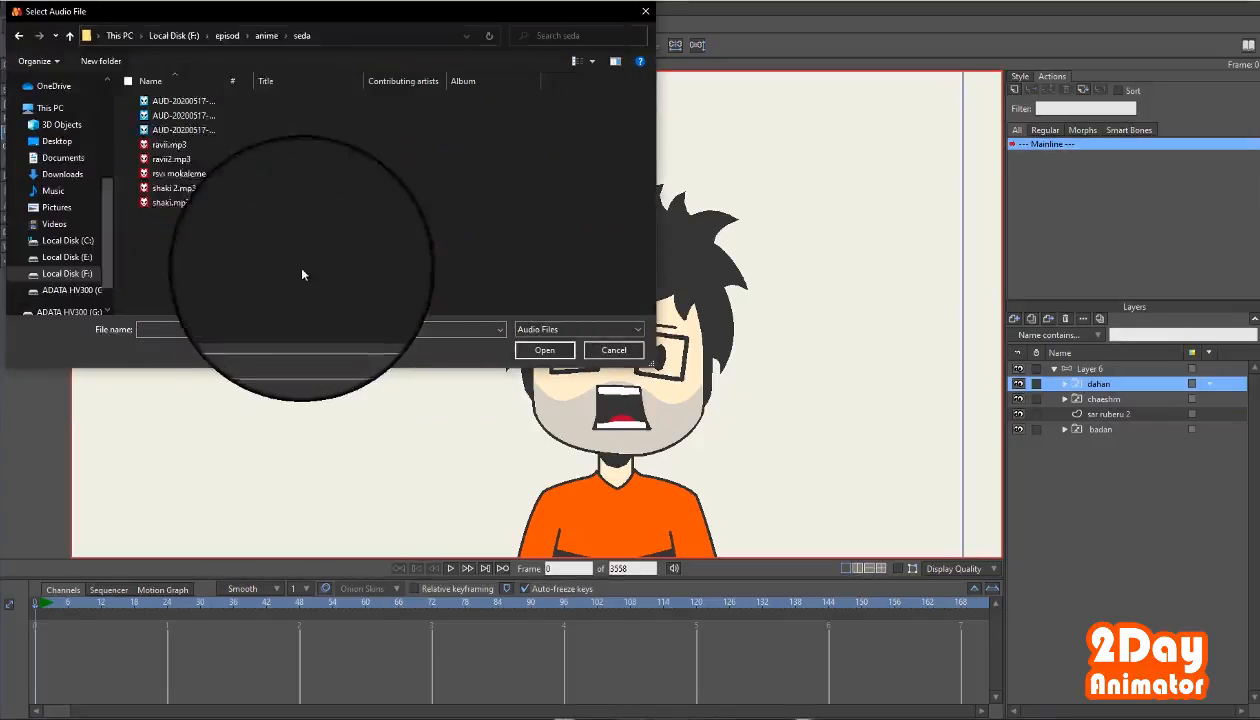
left_click(175, 144)
left_click(545, 350)
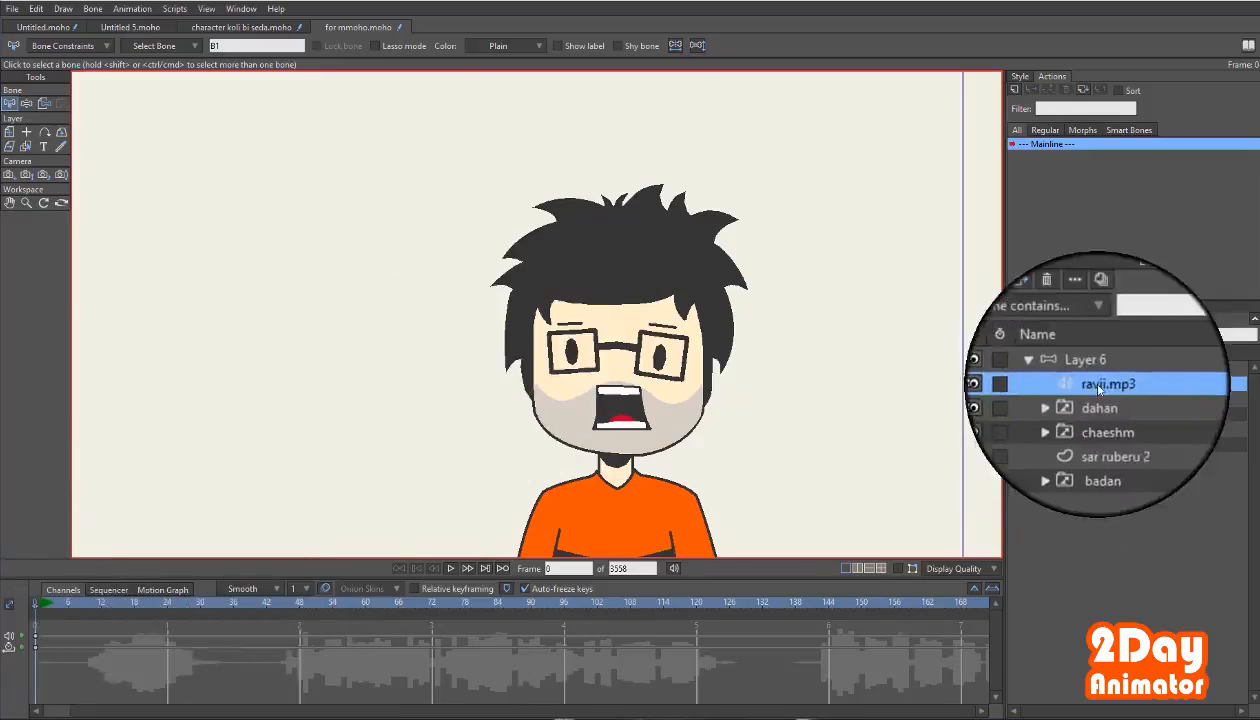
Set the audio sync source of the dahan switch layer to ravii.mp3.
double_click(1099, 398)
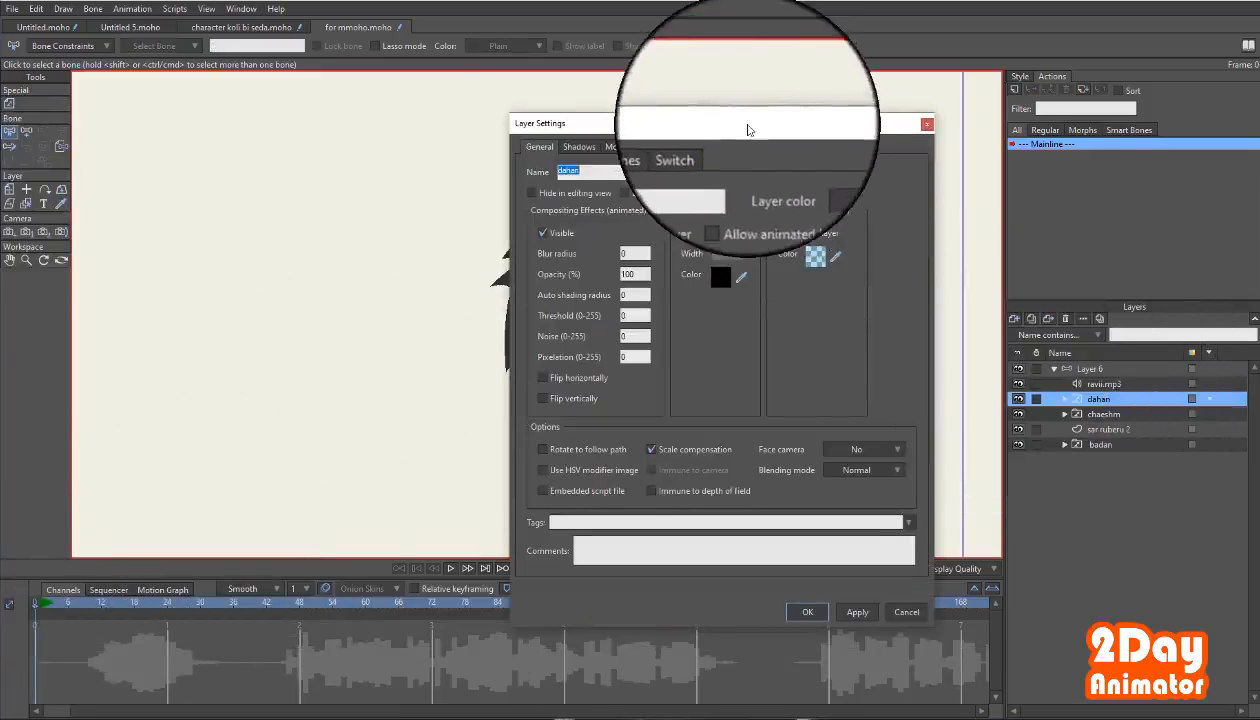
left_click_drag(748, 125, 721, 85)
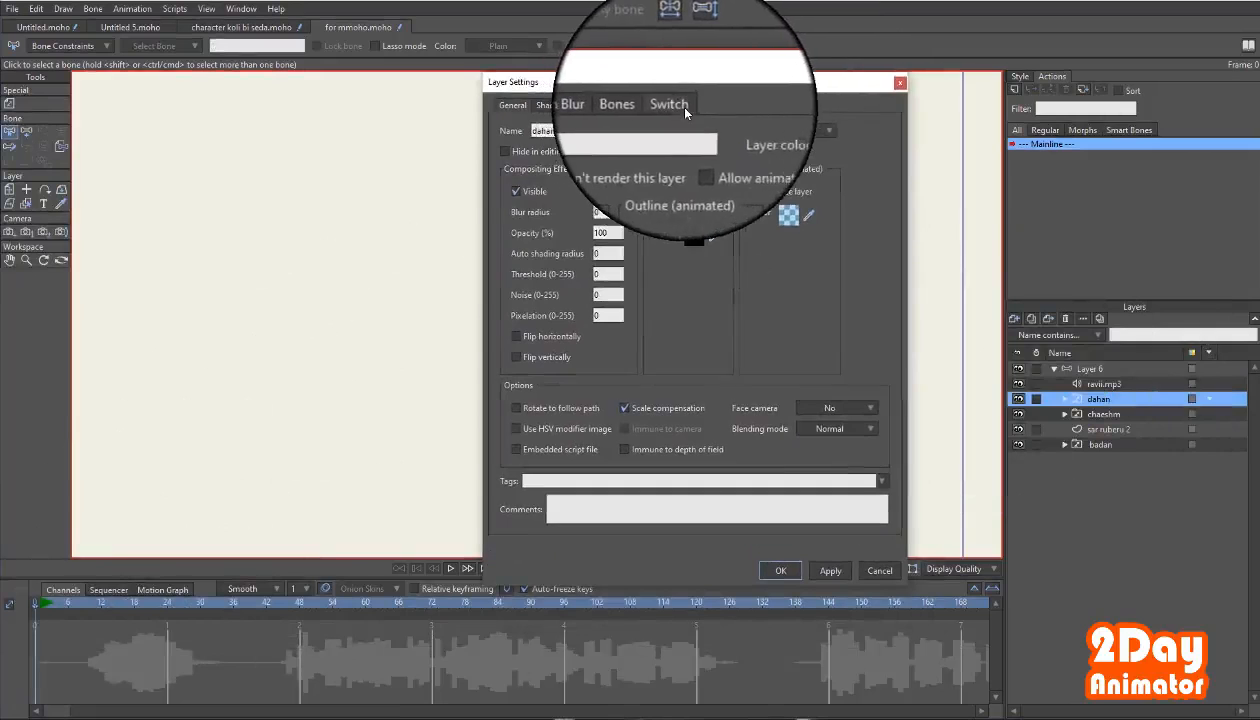
left_click(684, 106)
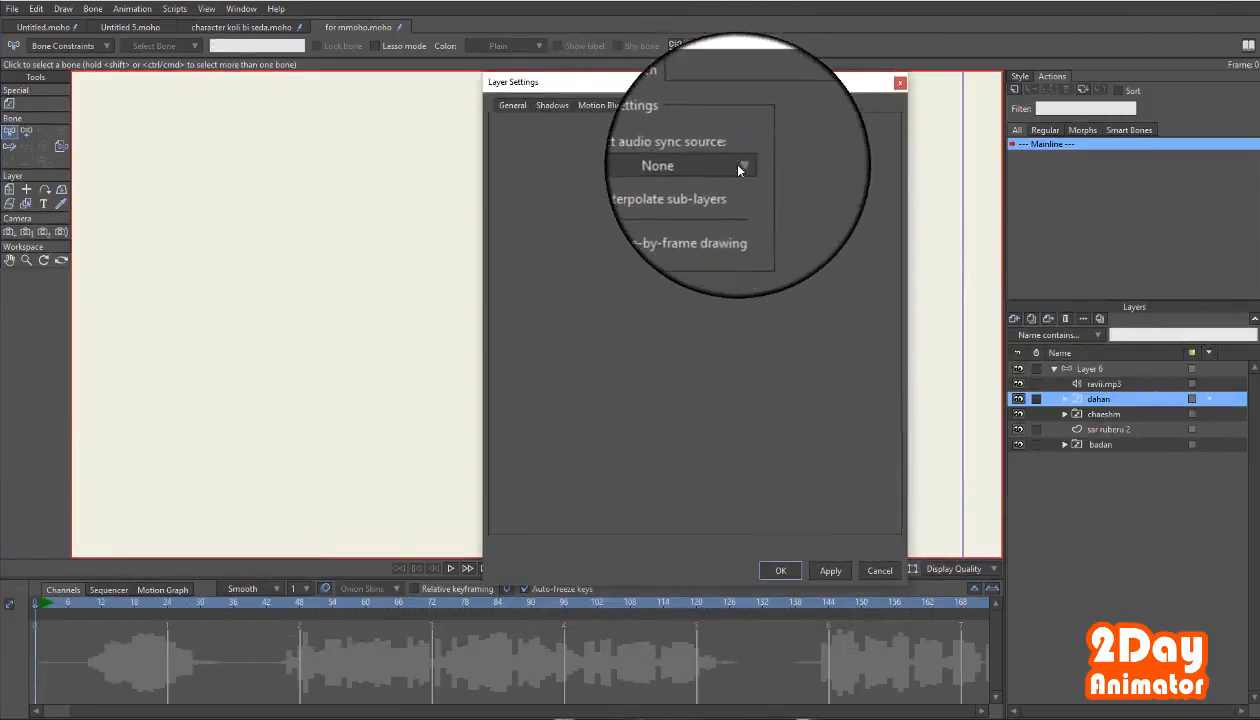
left_click(740, 165)
left_click(747, 192)
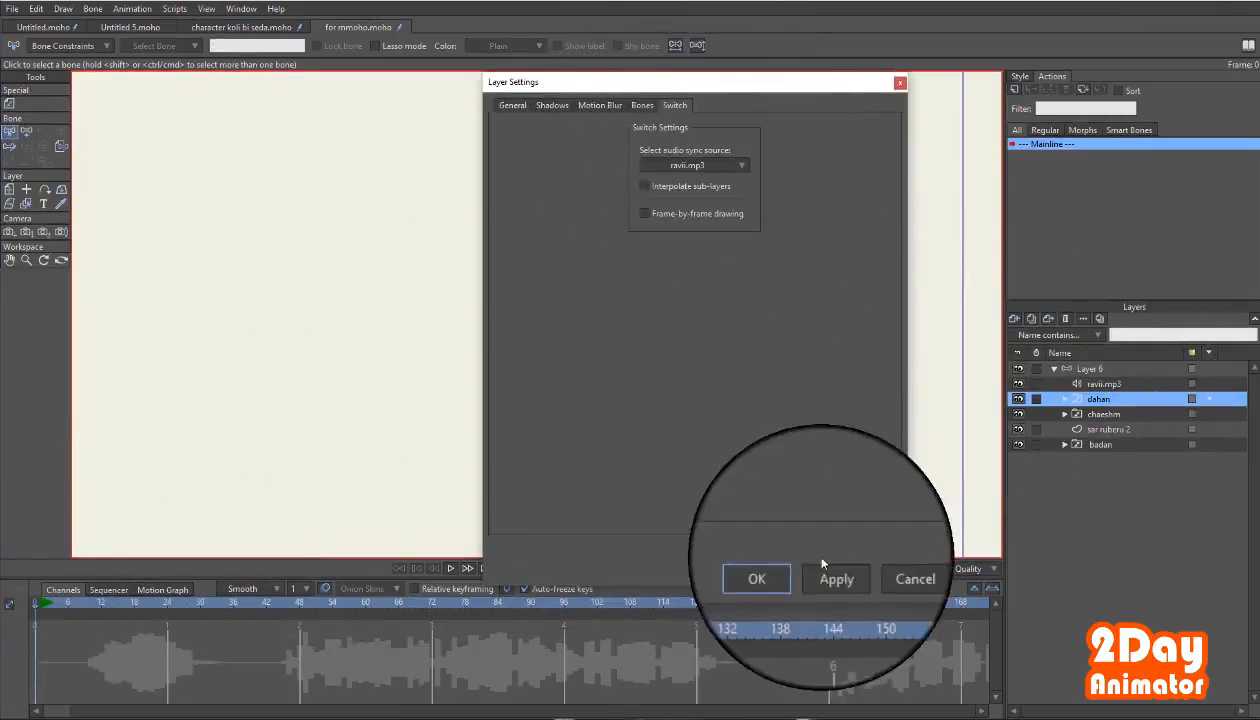
left_click(778, 562)
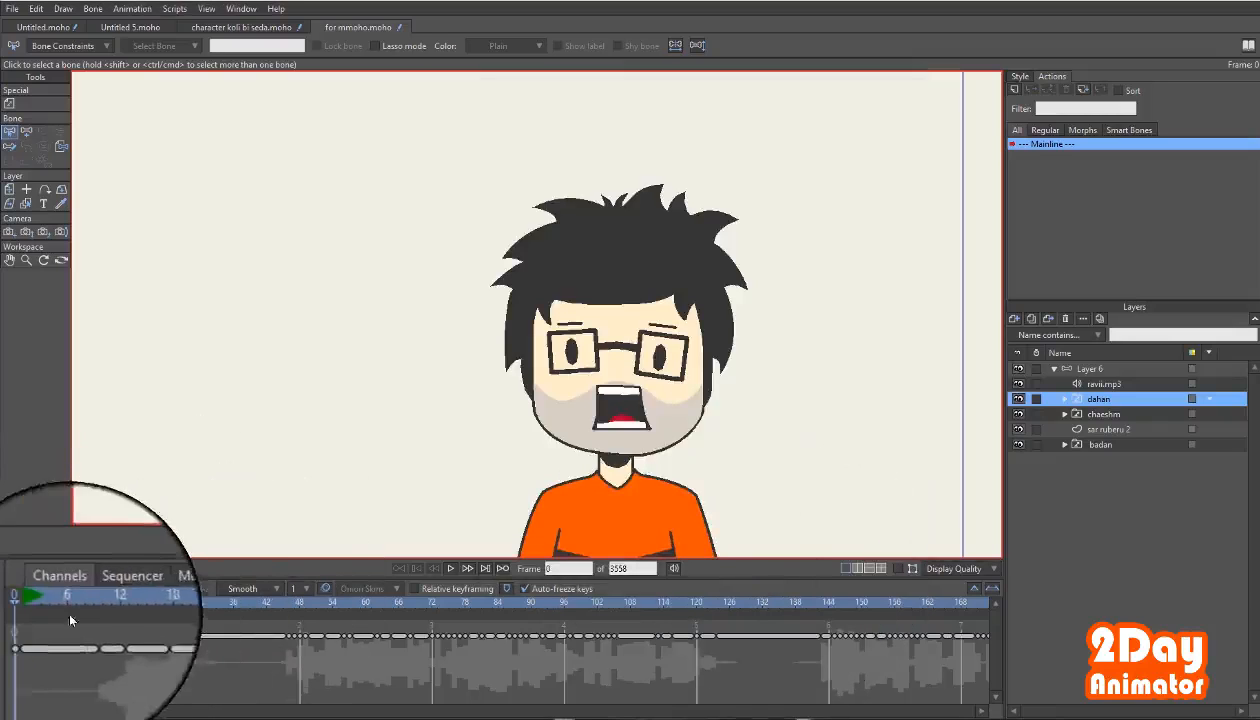
Play the animation to check the mouth movement against the audio, and move the playhead back to the start.
left_click_drag(58, 598, 33, 602)
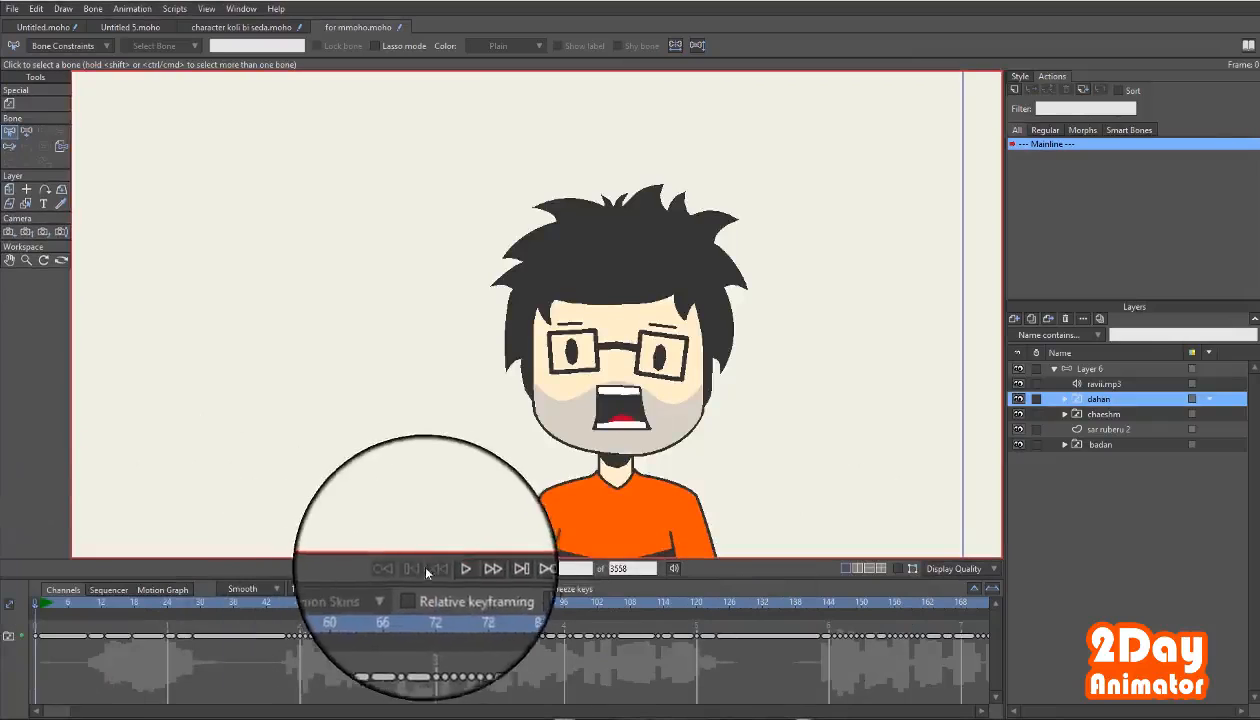
left_click(451, 569)
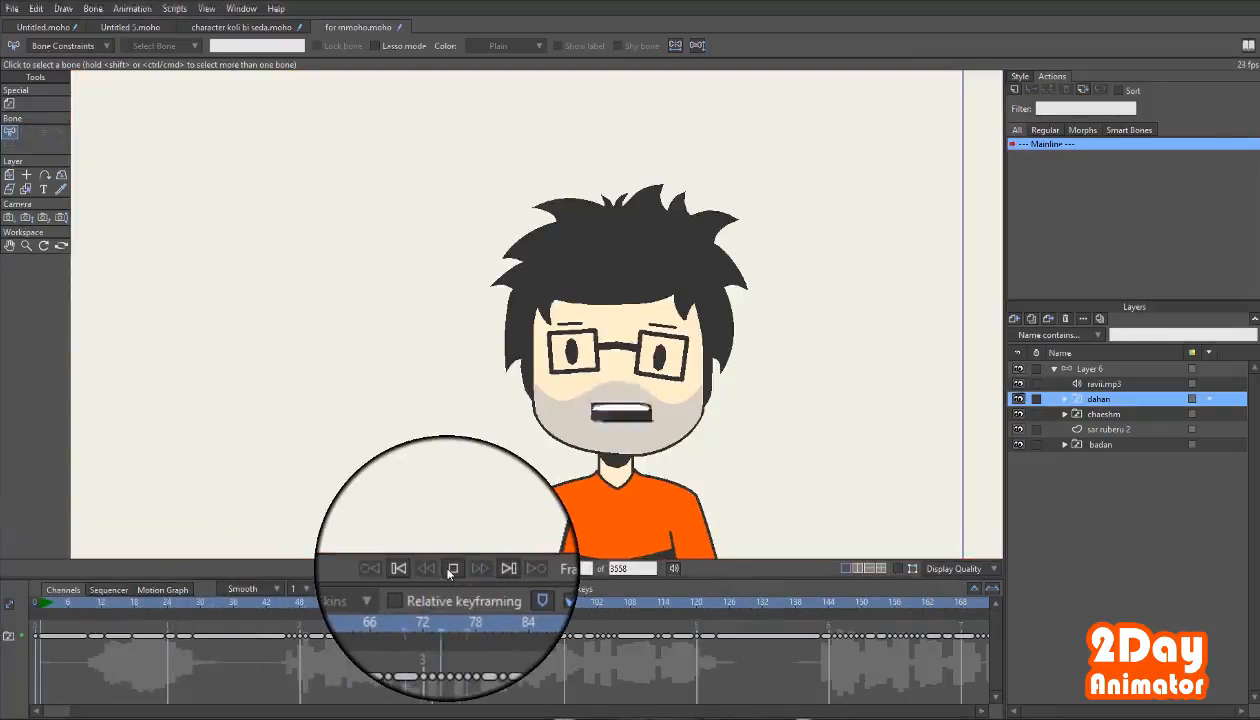
left_click(451, 569)
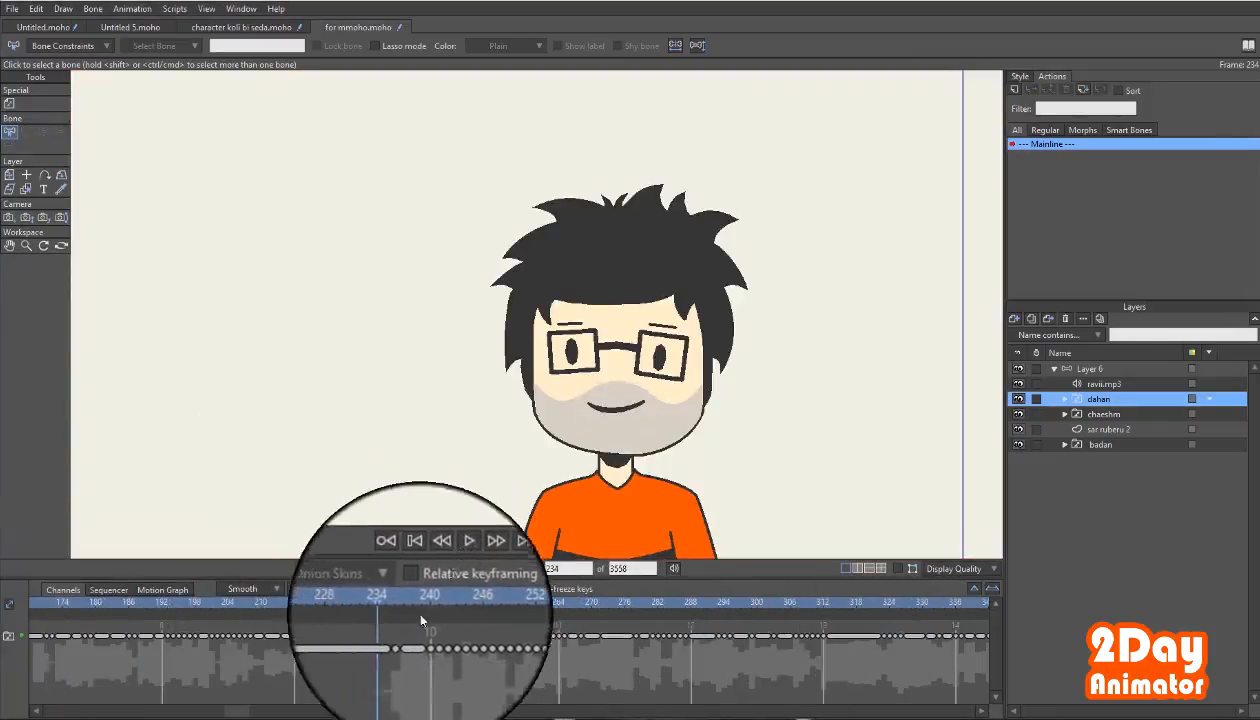
left_click_drag(386, 598, 50, 638)
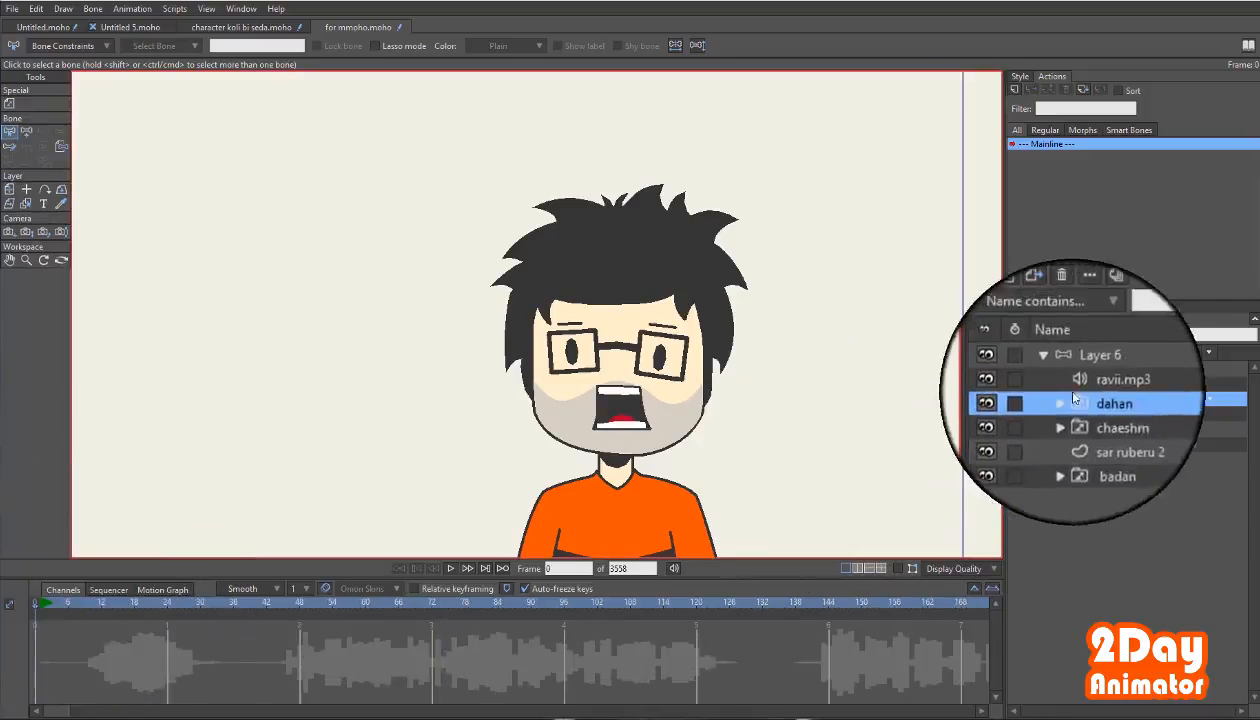
Switch the dahan layer to the closed smiling mouth and select the sar ruberu 2 layer.
right_click(1098, 398)
left_click(1097, 462)
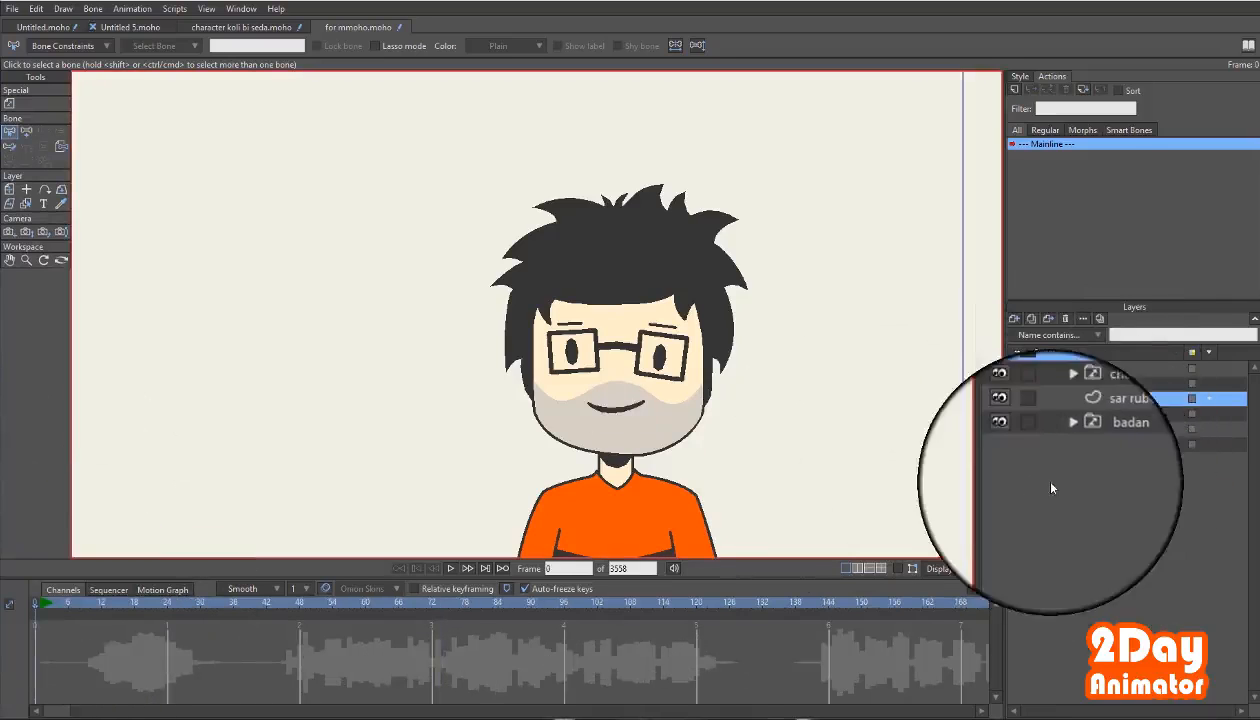
left_click(1018, 399)
left_click(1114, 431)
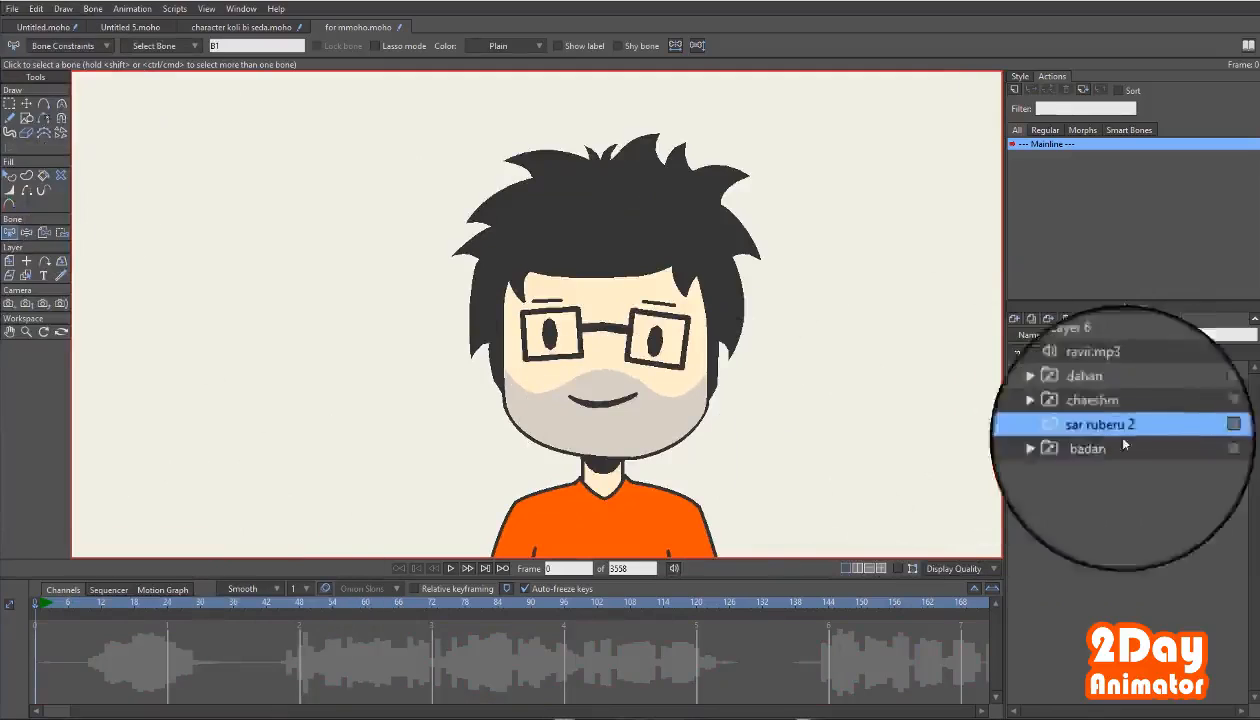
Select the chaeshm layer and test its eye switching with khali, shoke and sefid.
left_click(1044, 412)
left_click(1065, 418)
left_click(1065, 418)
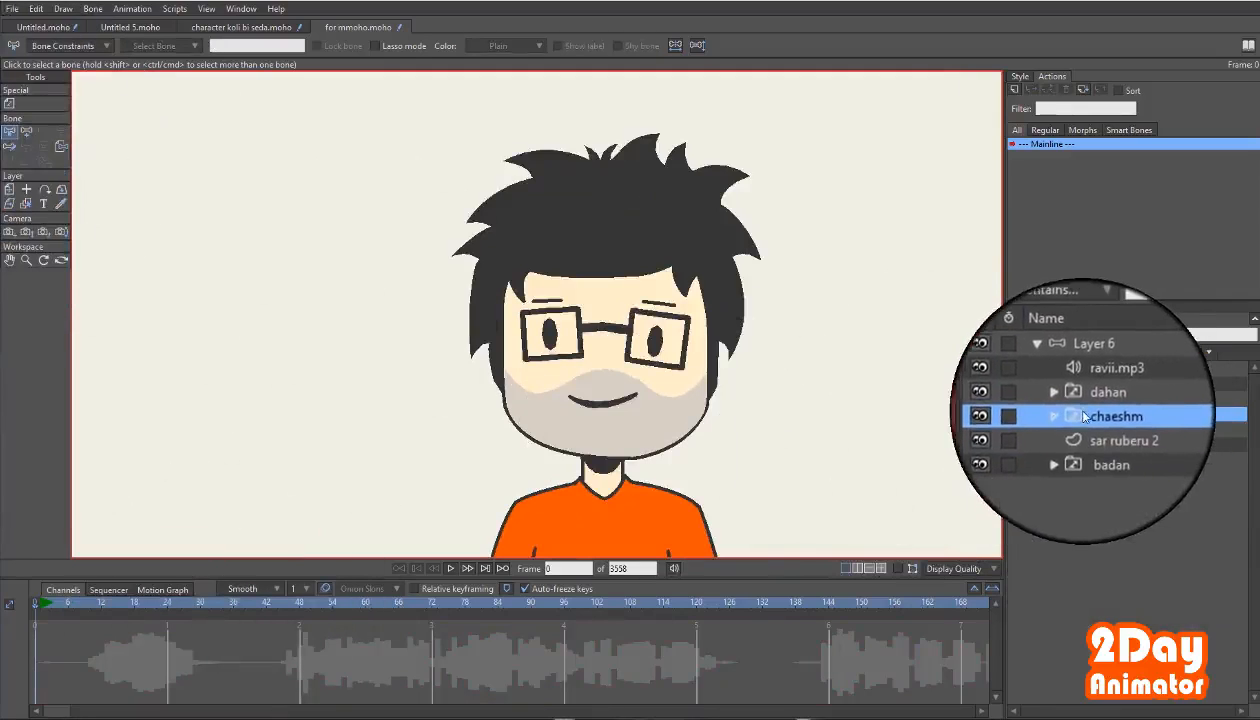
left_click(1065, 416)
left_click(1066, 415)
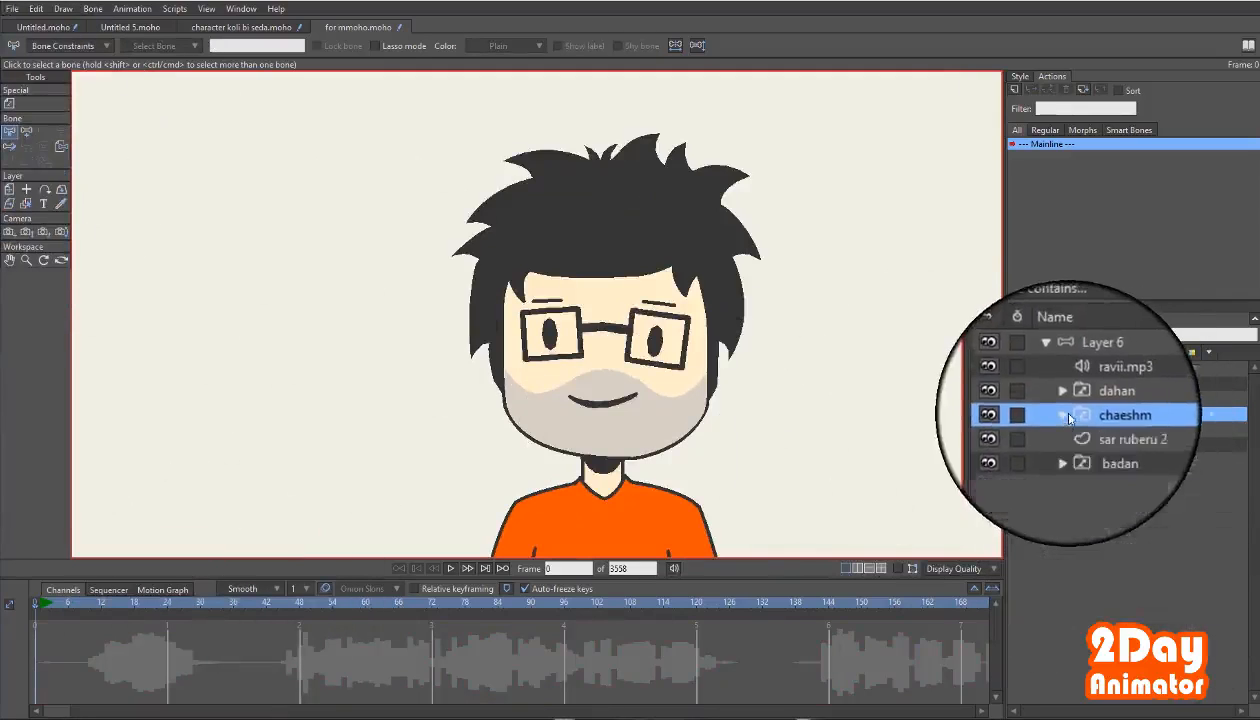
right_click(1083, 413)
left_click(1115, 455)
right_click(1104, 418)
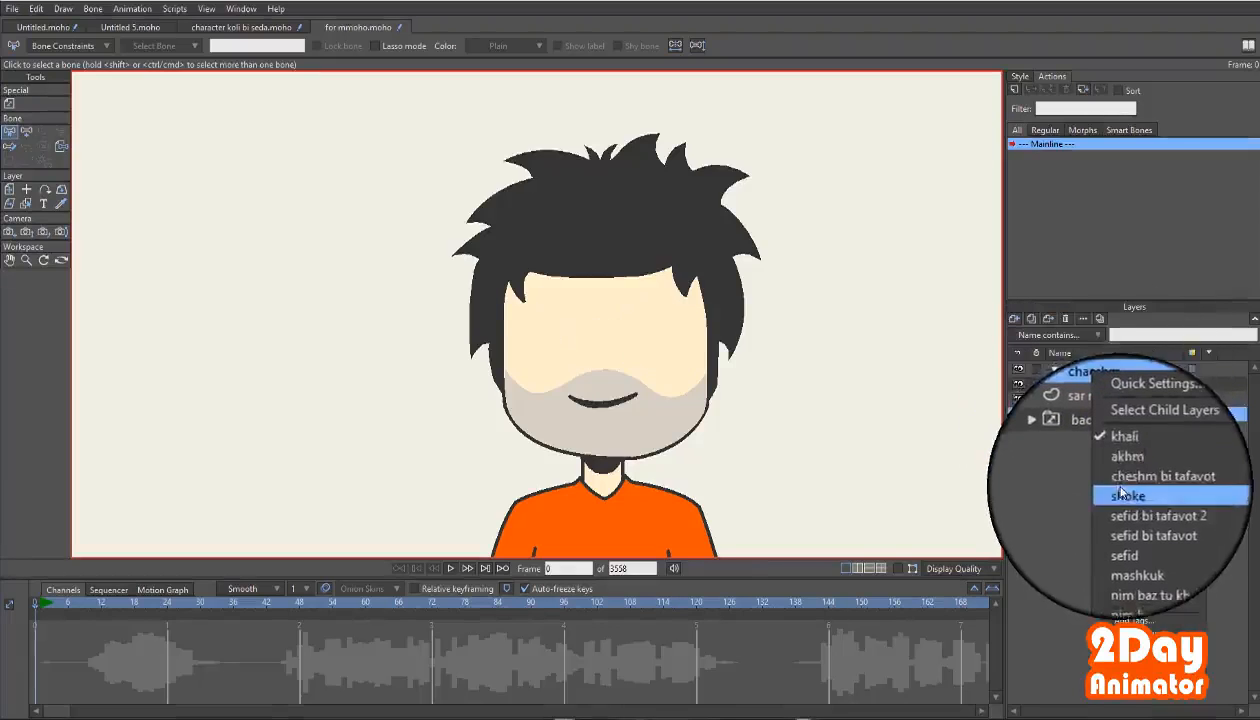
left_click(1114, 492)
right_click(1085, 410)
left_click(1114, 534)
Switch the chaeshm eyes in turn to nim baz tu khali, cheshm baste, mashkuk and the open-eye shape.
right_click(1100, 414)
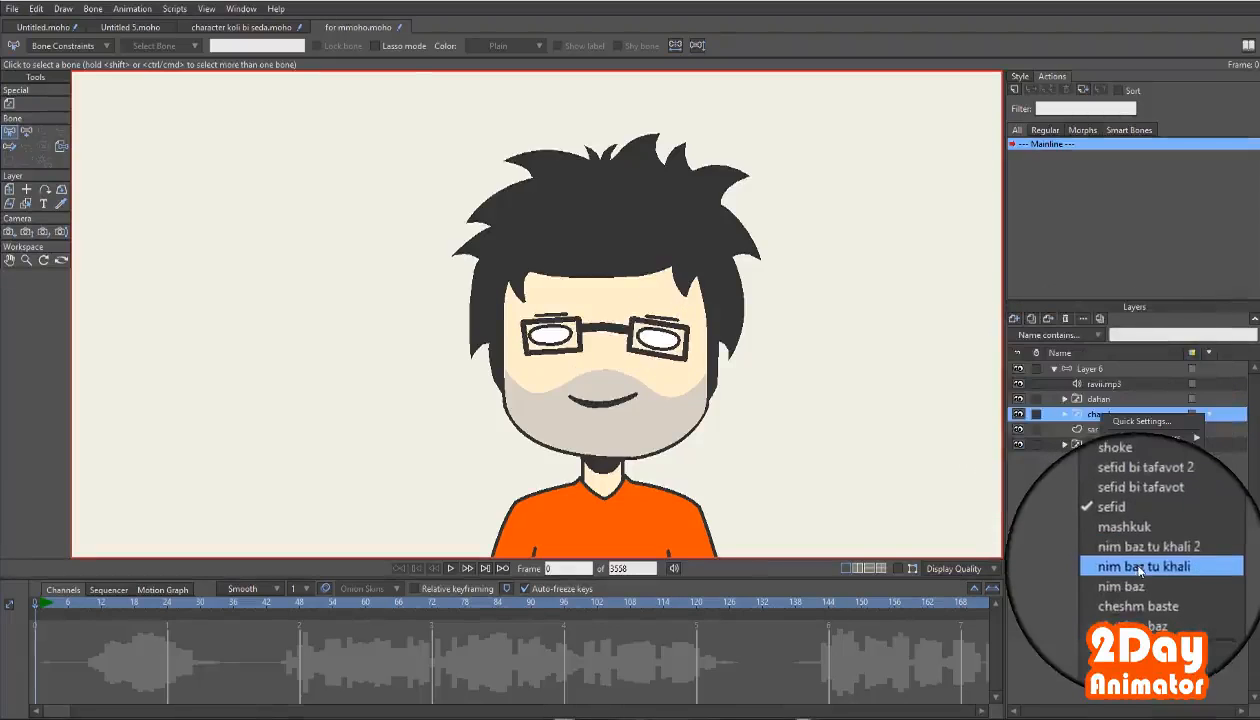
left_click(1138, 566)
right_click(1103, 417)
left_click(1148, 597)
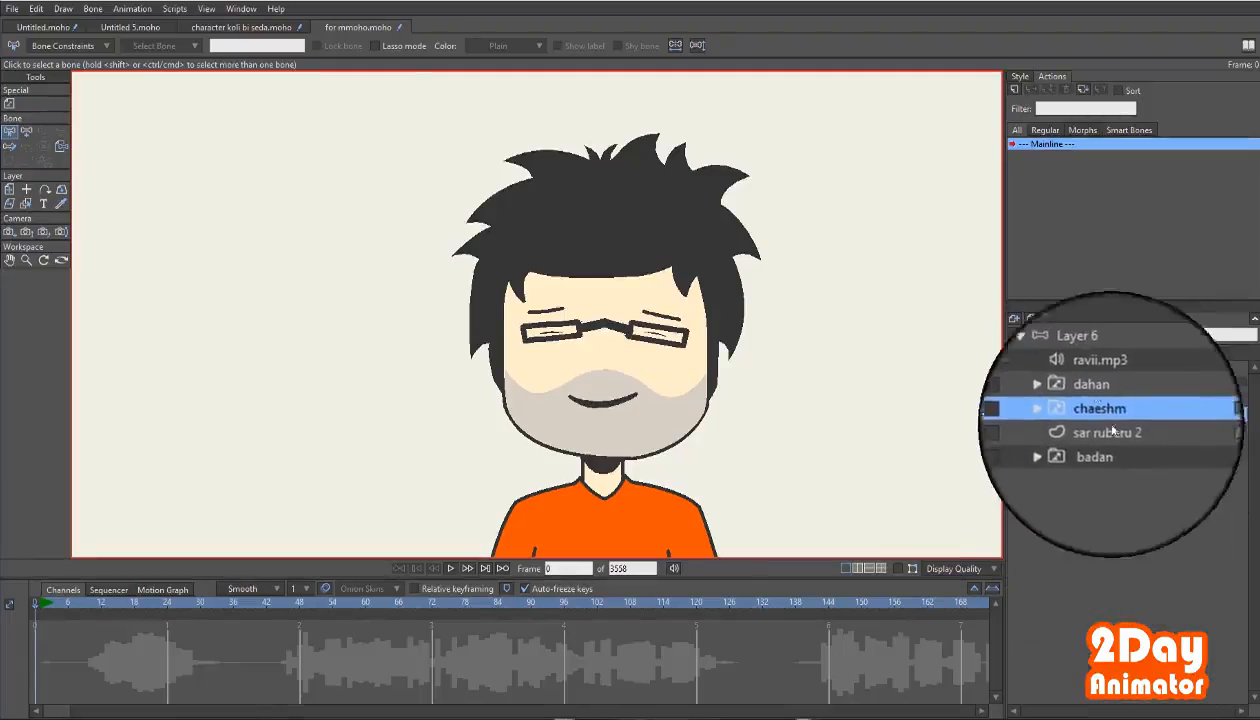
right_click(1099, 414)
left_click(1131, 541)
right_click(1114, 418)
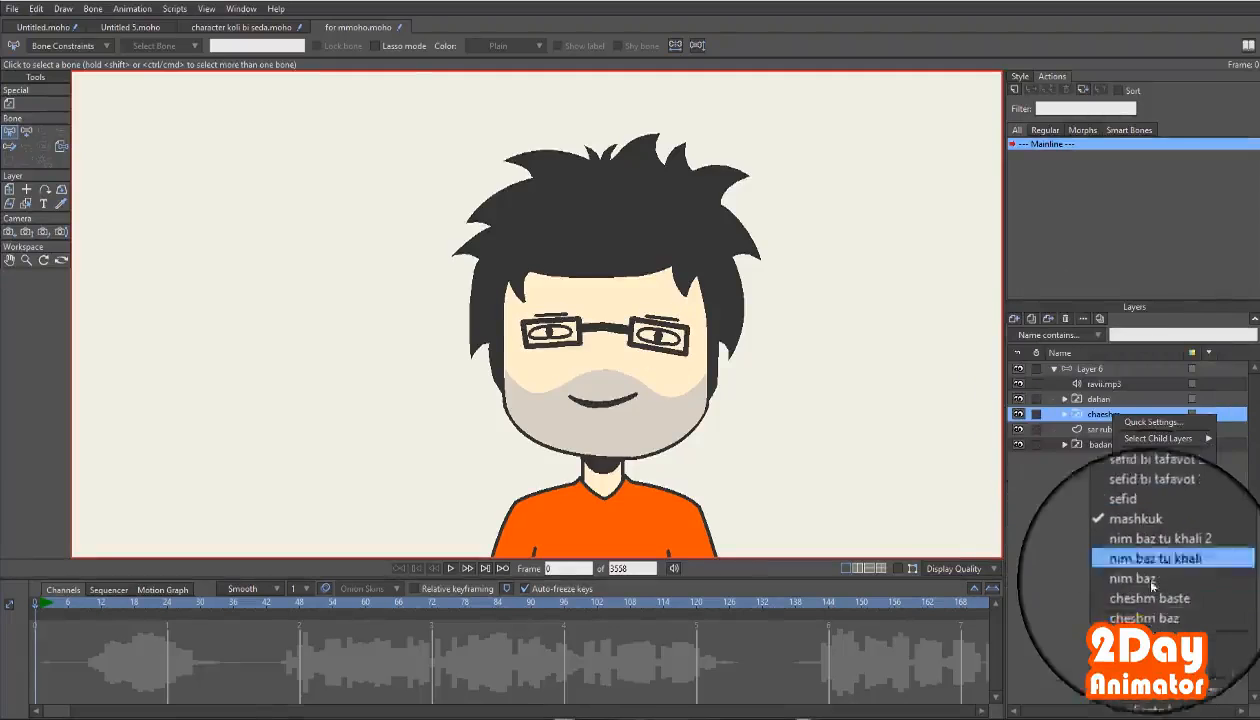
left_click(1130, 599)
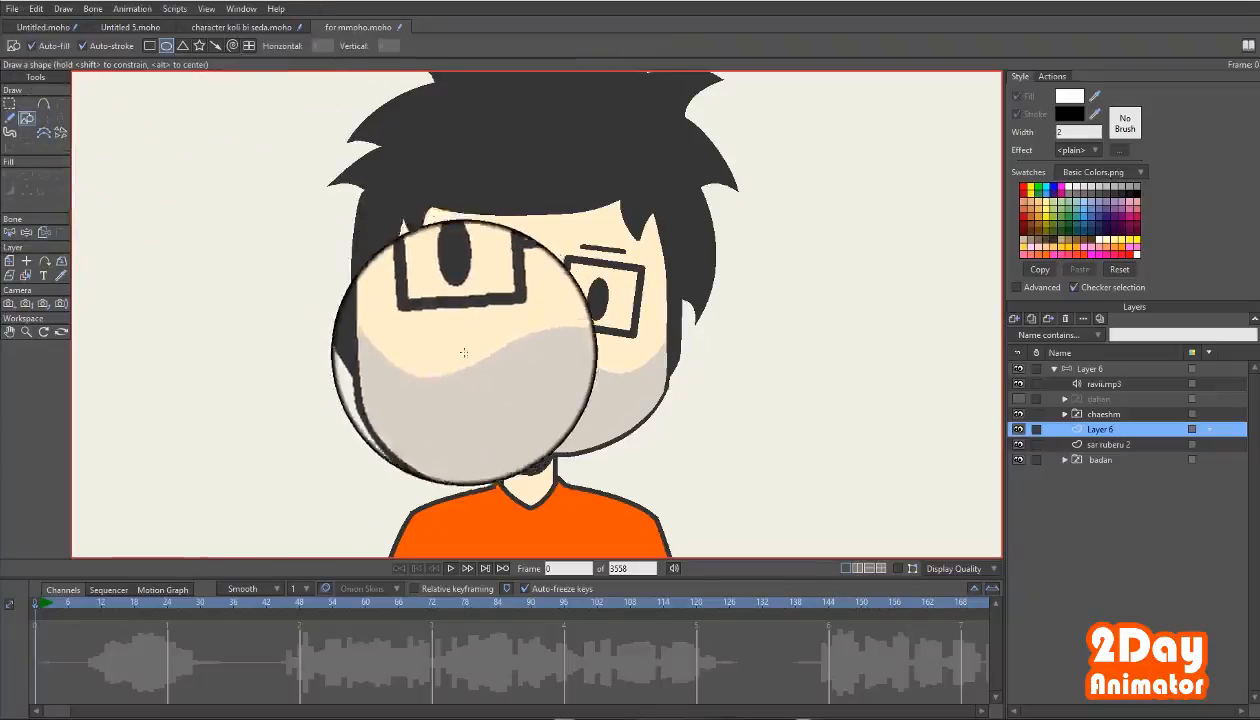
Draw a wide ellipse over the mouth area on the new vector layer and fill it with black.
left_click(9, 175)
left_click(535, 372)
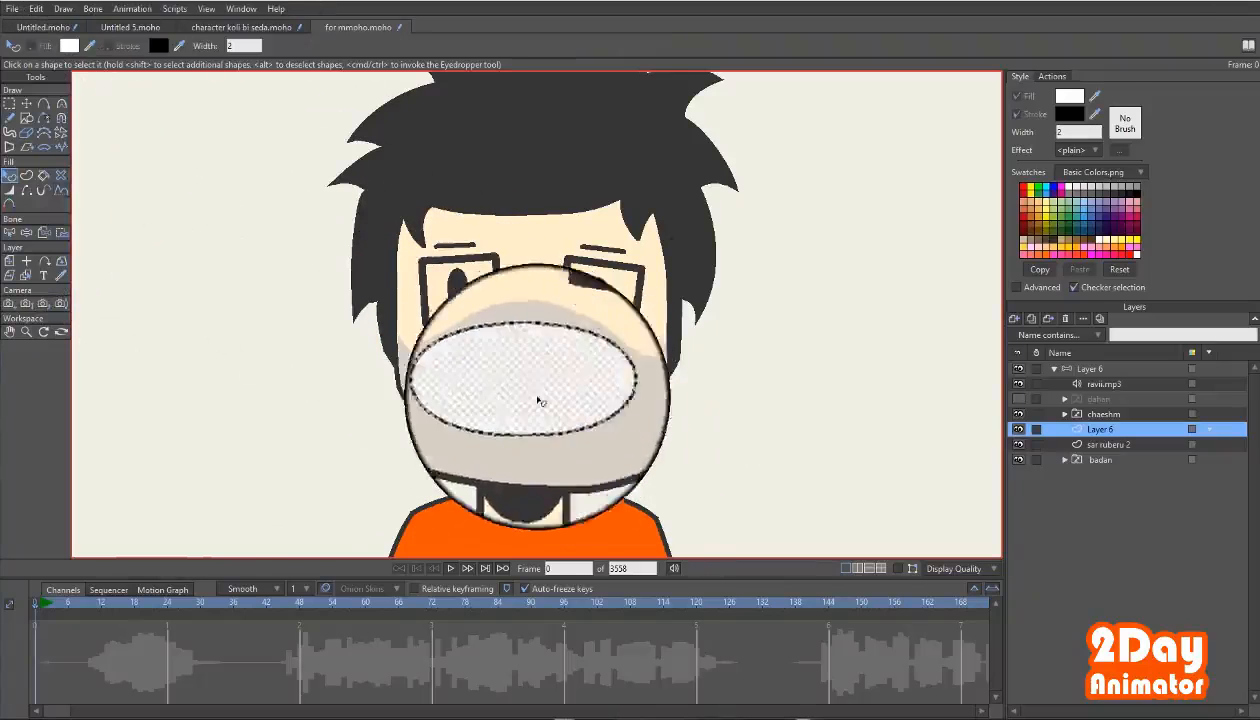
left_click(1071, 98)
left_click_drag(820, 380, 773, 436)
left_click(1004, 440)
left_click(27, 103)
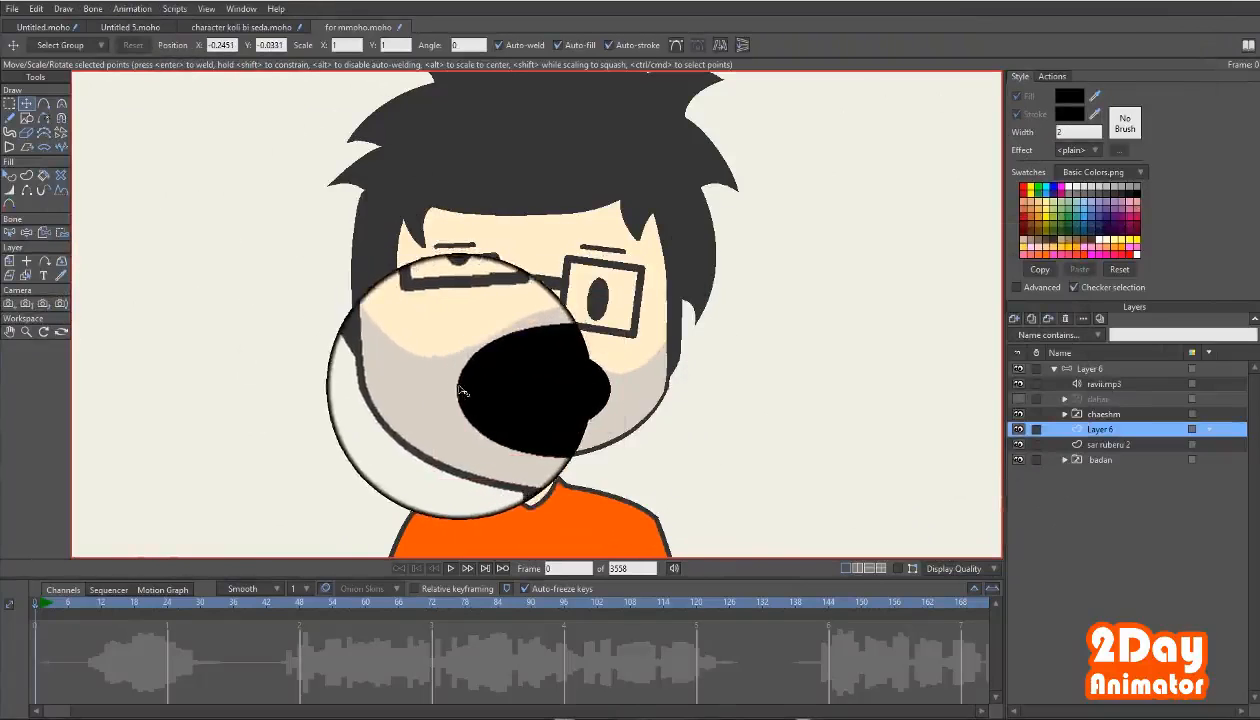
Fill the smaller ellipse in the lower part of the black mouth with red as the tongue.
left_click(9, 175)
left_click(534, 408)
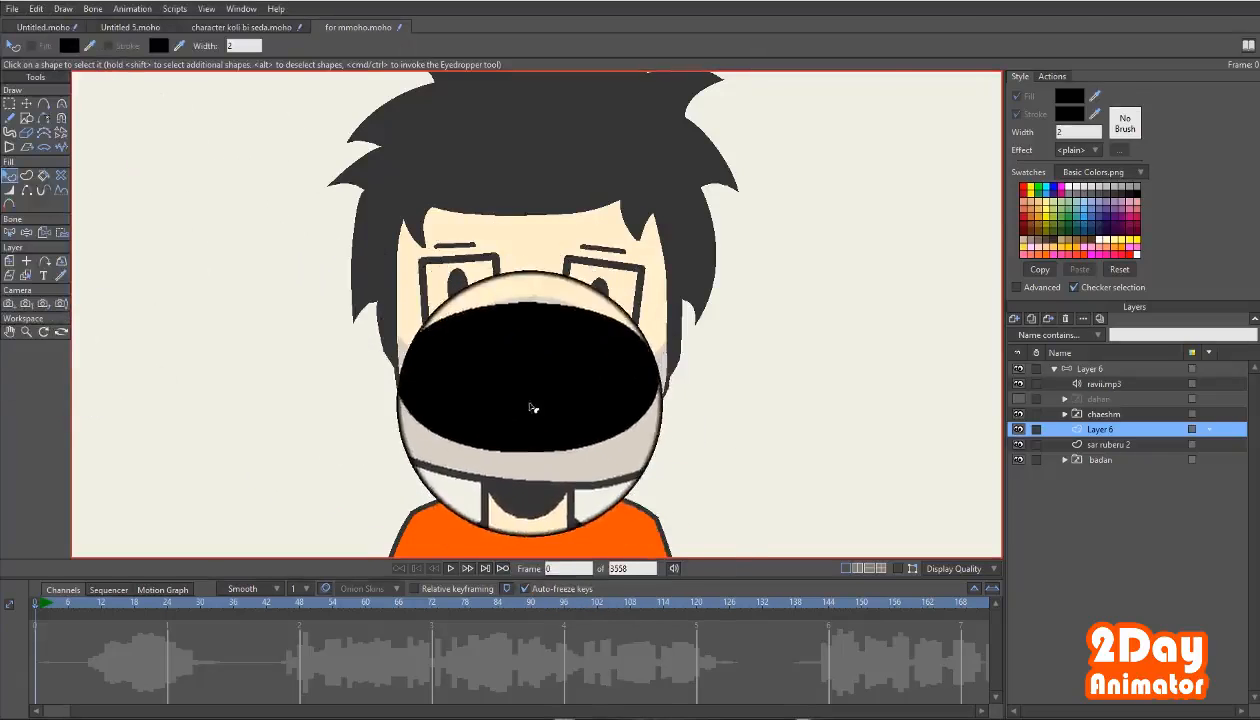
left_click(1069, 96)
left_click(1004, 441)
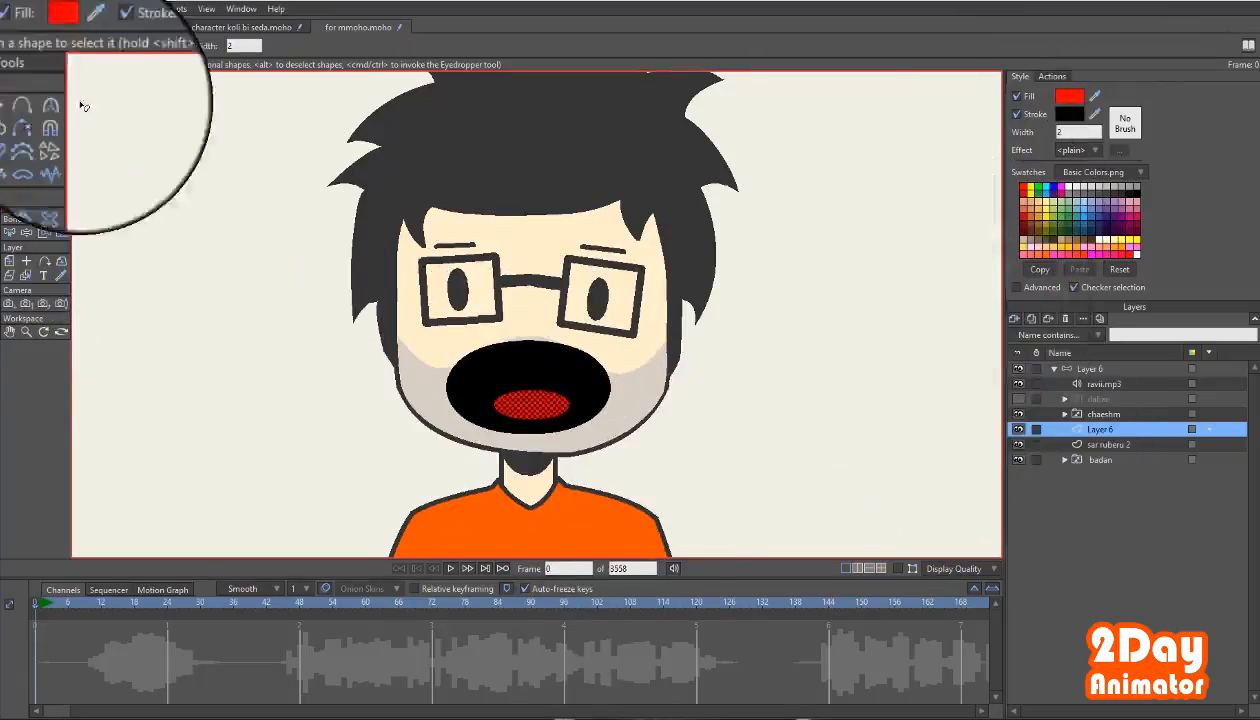
left_click(26, 103)
left_click(633, 430)
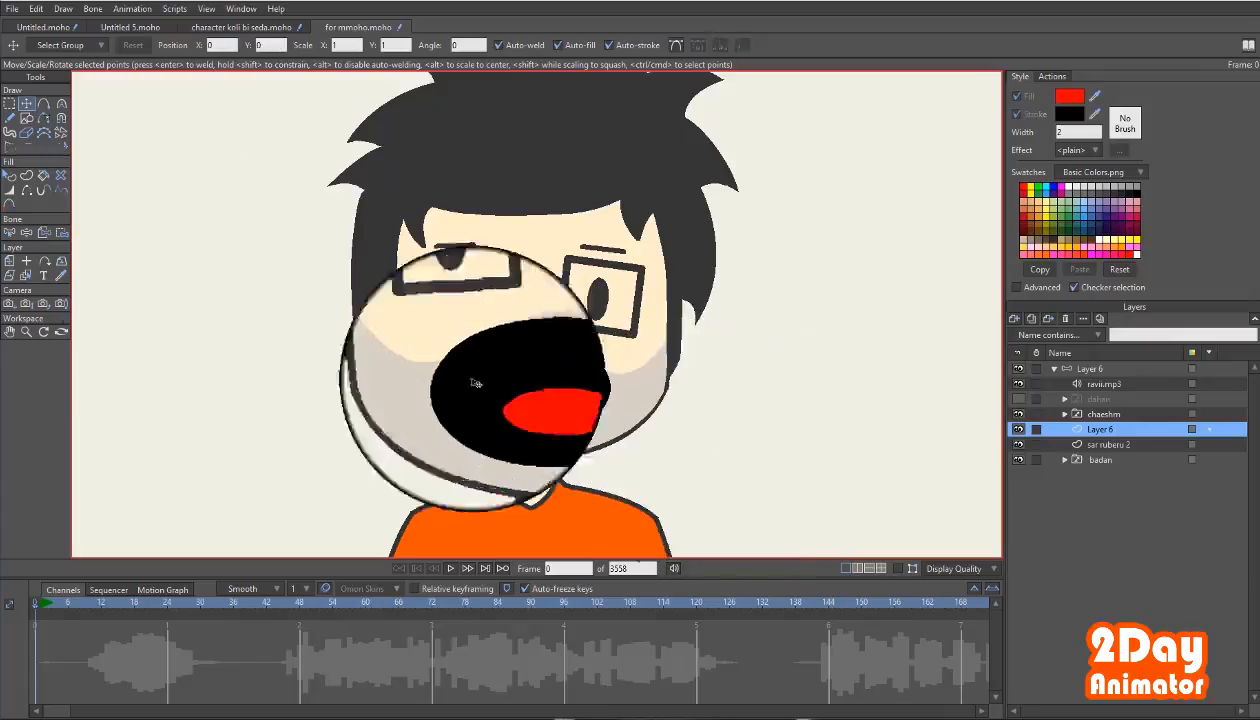
Draw a wide rectangle in the upper part of the mouth as the upper teeth and fill it with white.
left_click(26, 118)
left_click(150, 47)
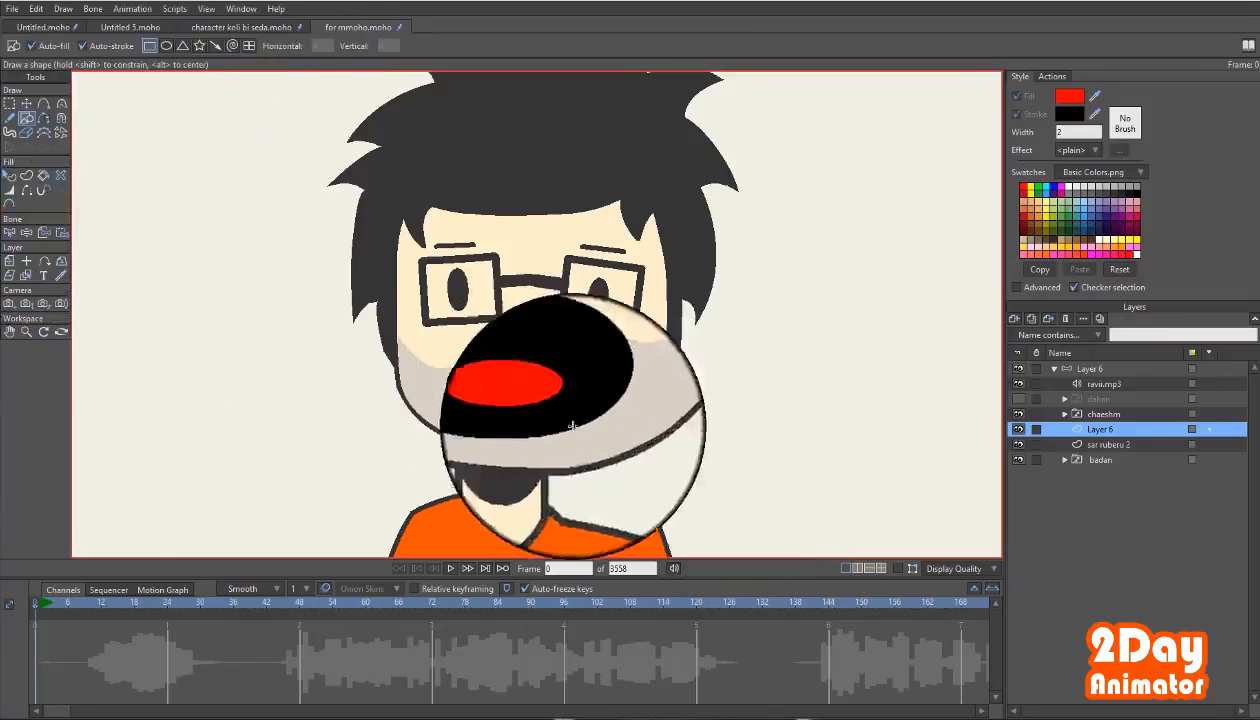
left_click_drag(475, 363, 583, 388)
left_click(9, 175)
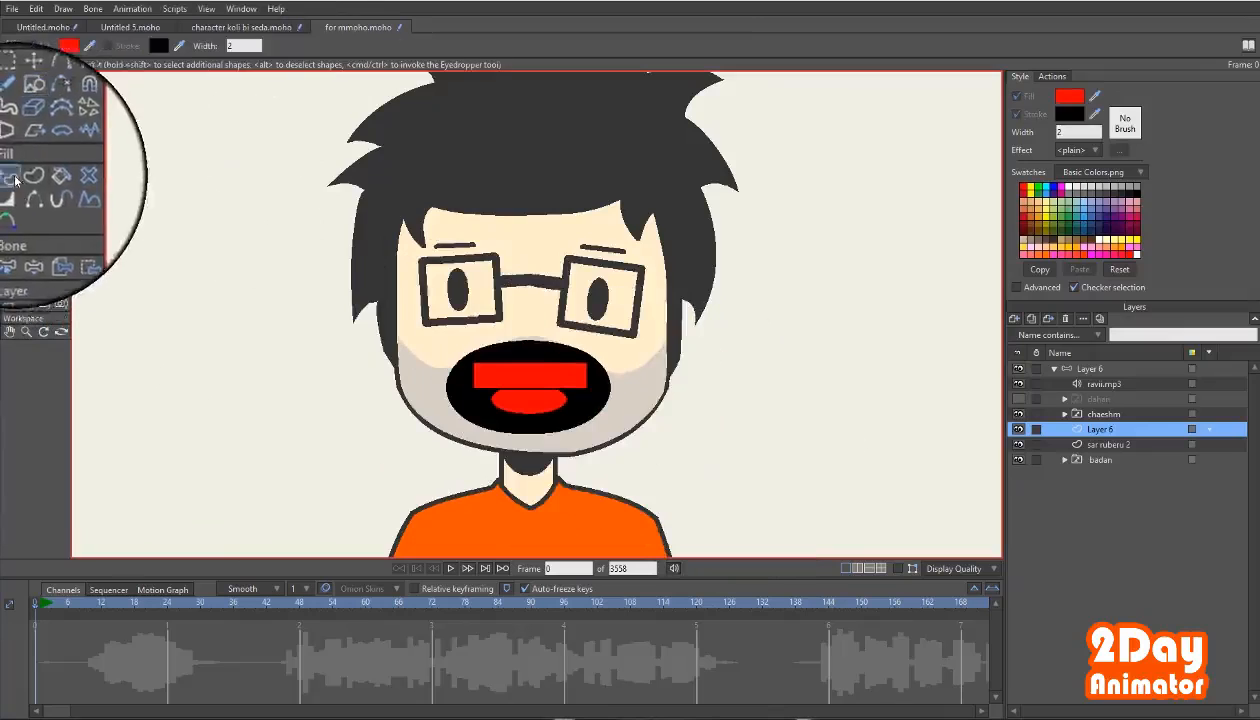
left_click(579, 368)
left_click(1069, 97)
left_click_drag(800, 290, 785, 220)
left_click(1004, 441)
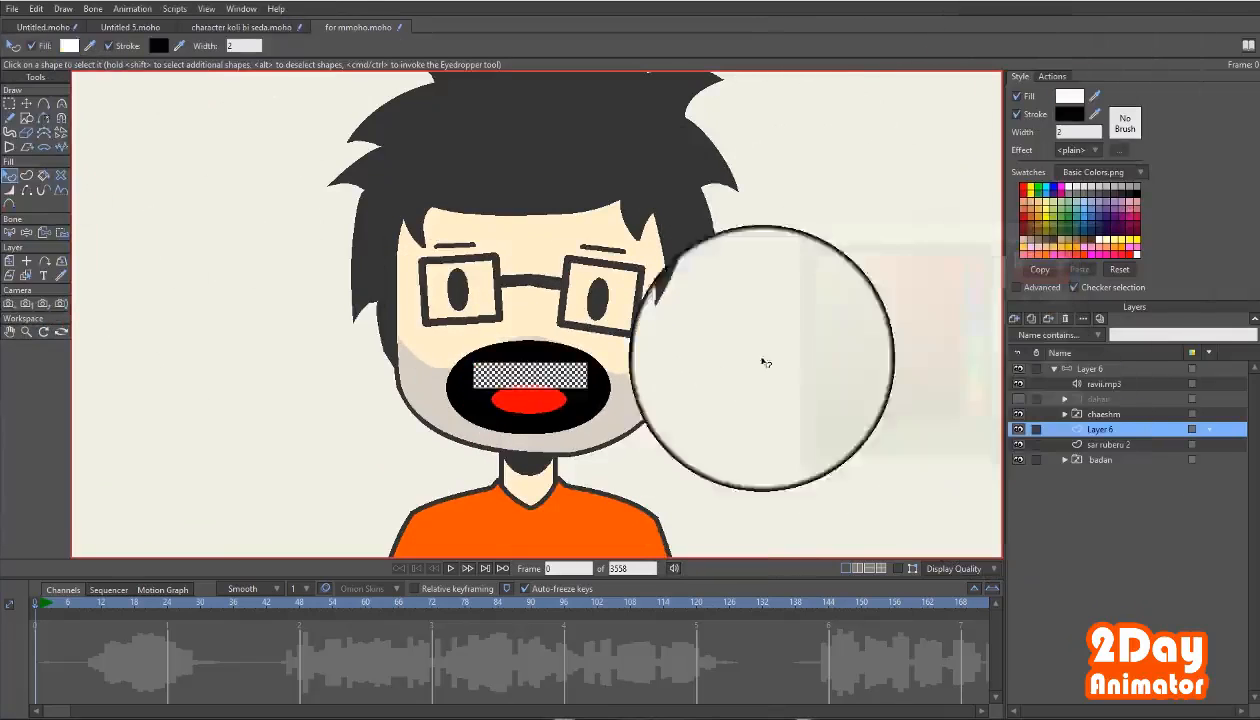
left_click(26, 103)
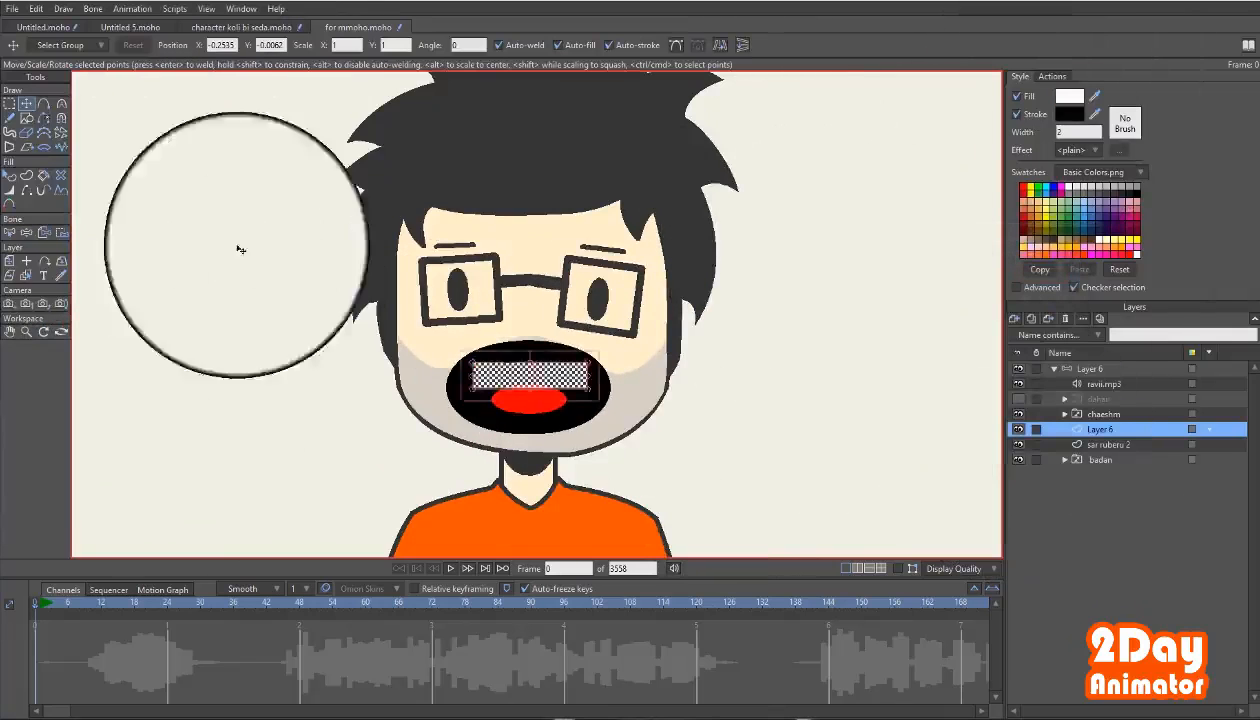
Draw a thinner white rectangle across the tongue as the lower teeth and move it to about X -0.2493, Y -0.0711.
left_click(26, 117)
left_click_drag(476, 400, 583, 418)
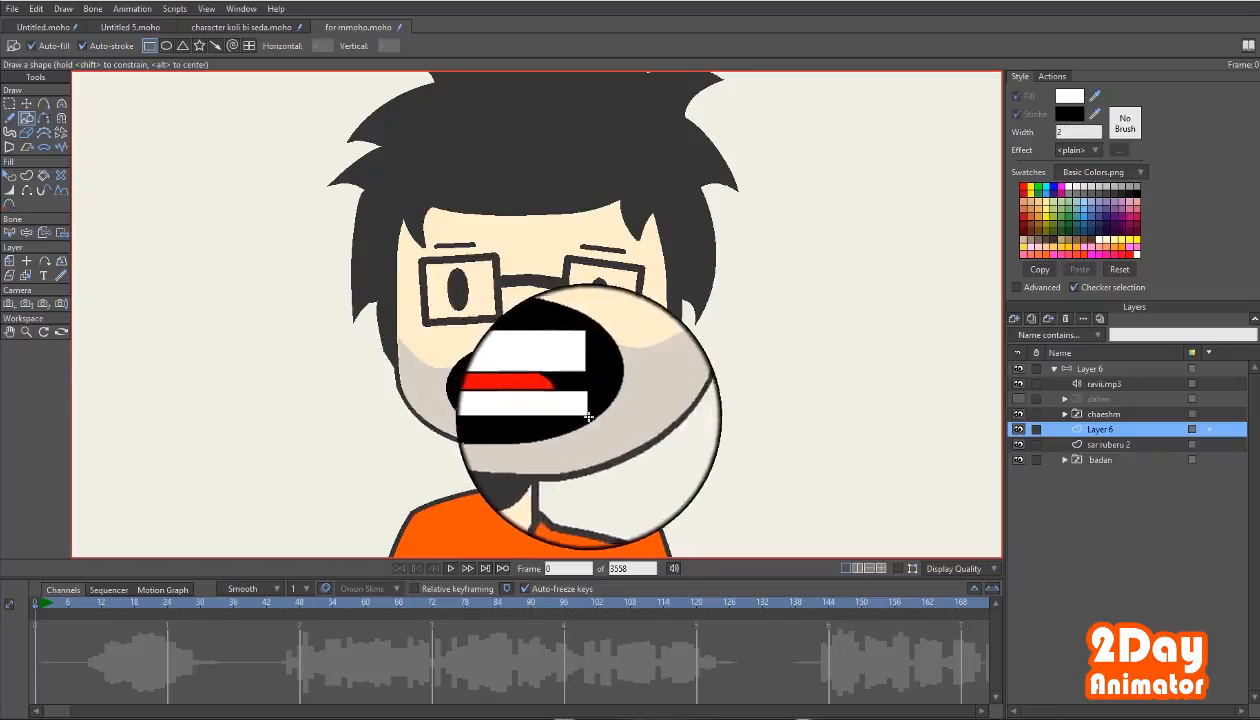
left_click(26, 103)
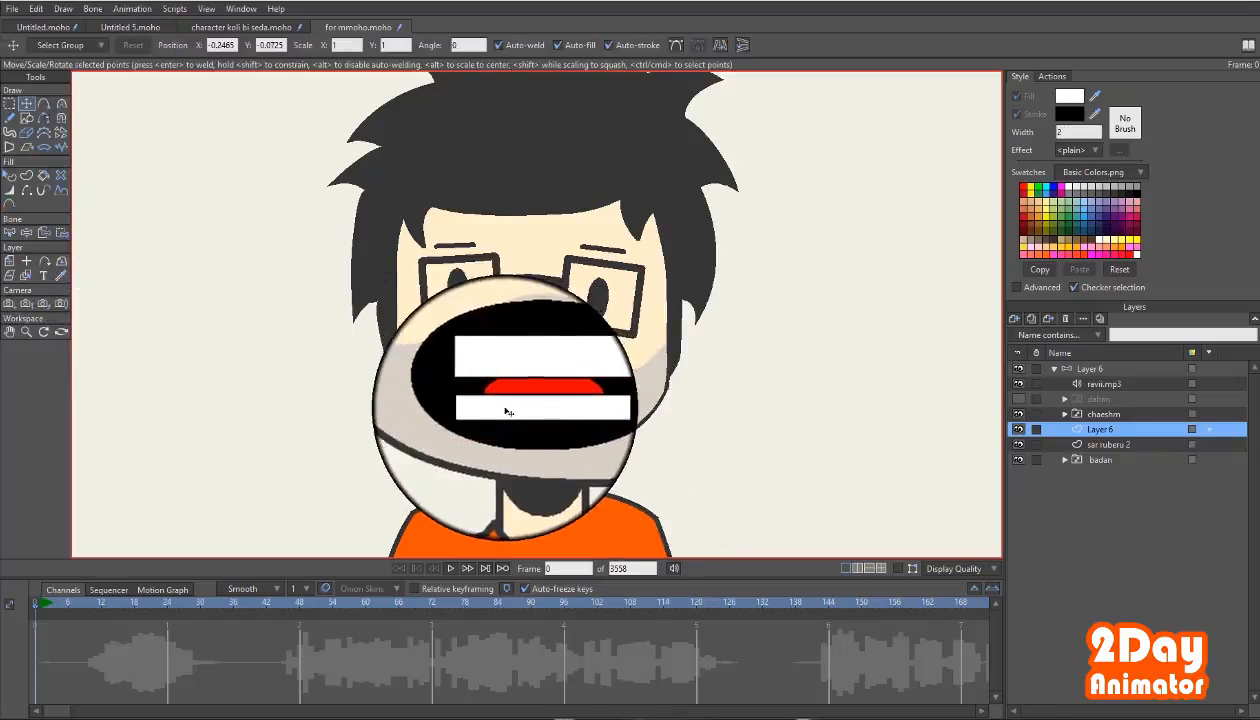
left_click_drag(506, 409, 503, 406)
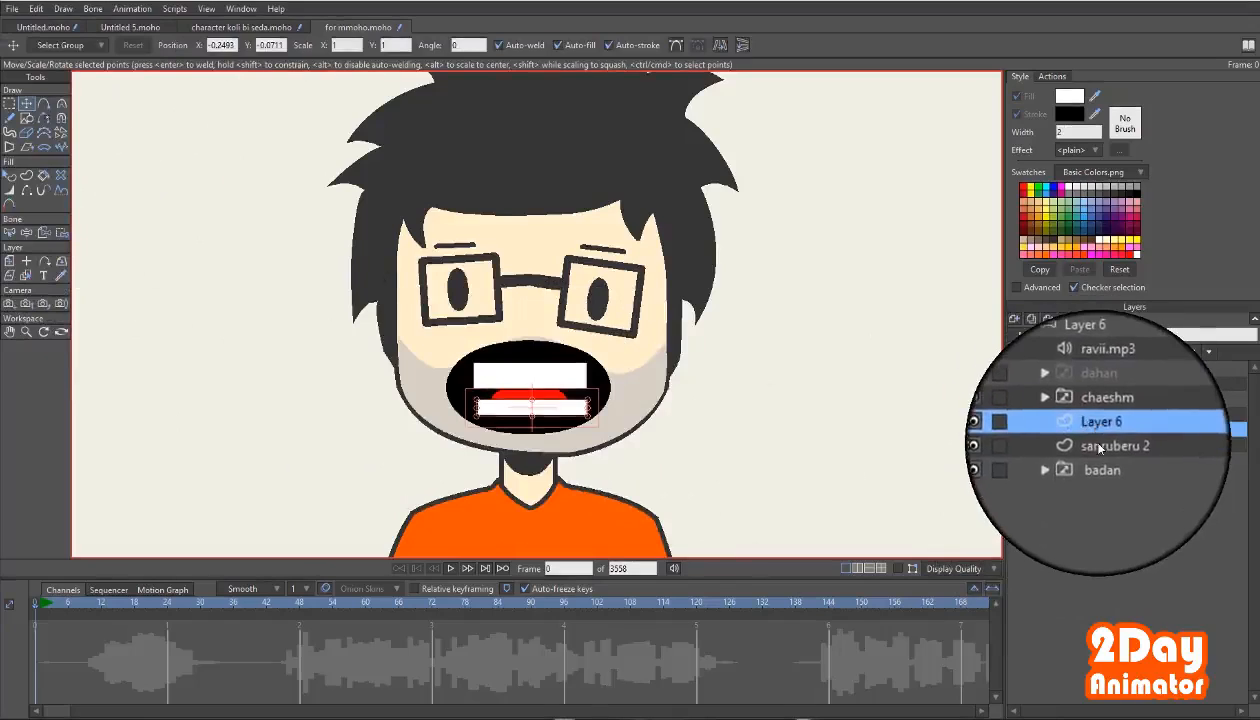
Rename the vector layer with the new mouth shapes as dahan.
left_click(1015, 318)
left_click(1102, 434)
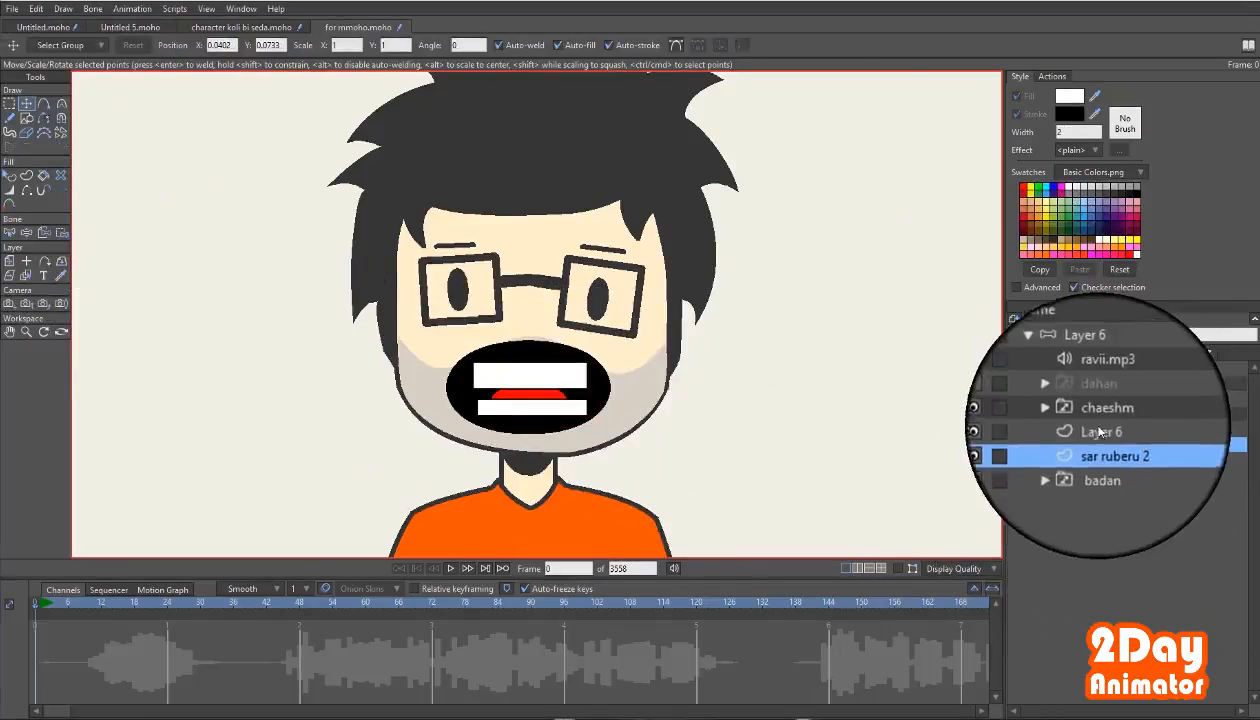
double_click(1102, 434)
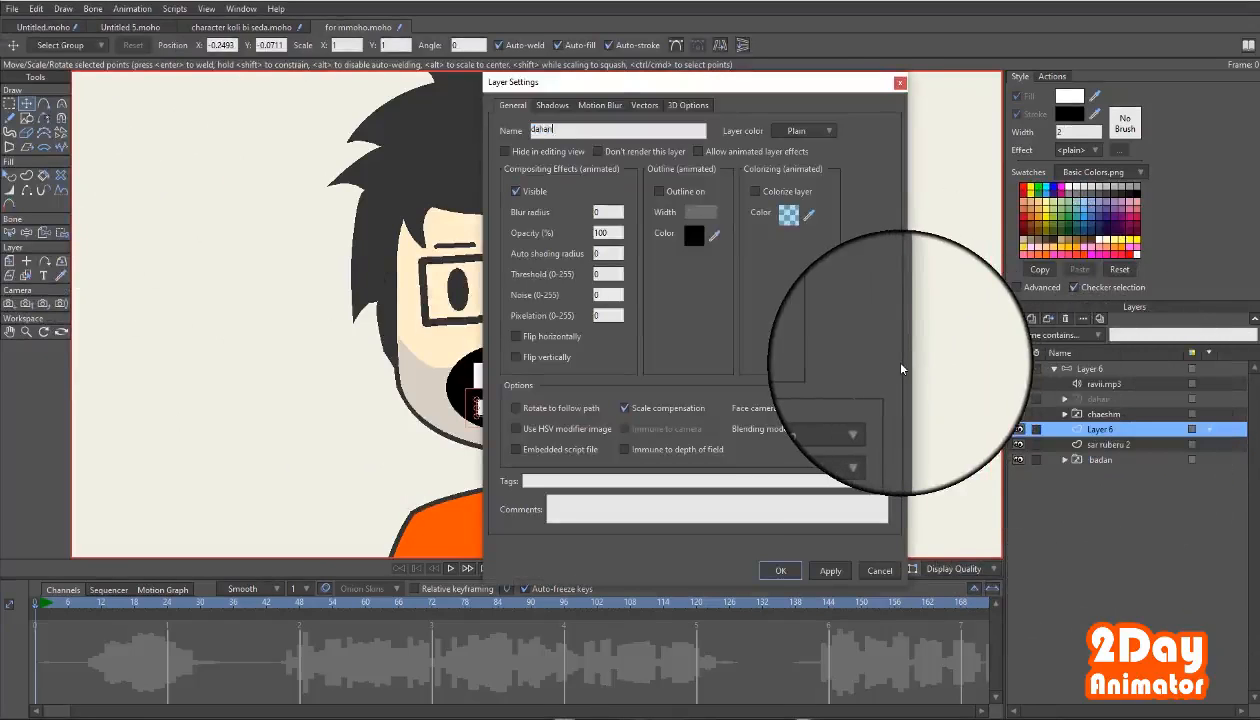
key("Return")
Add a vector layer directly above the sar ruberu 2 layer and name it mask.
left_click(1084, 442)
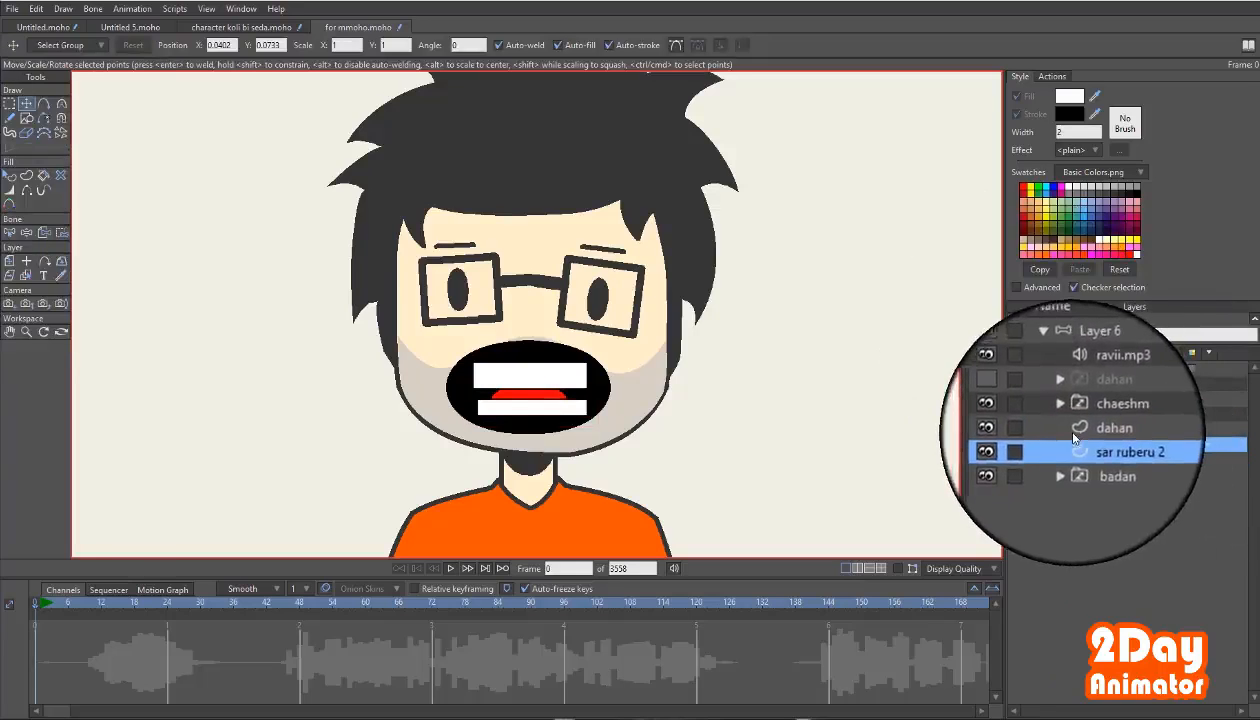
left_click(1015, 318)
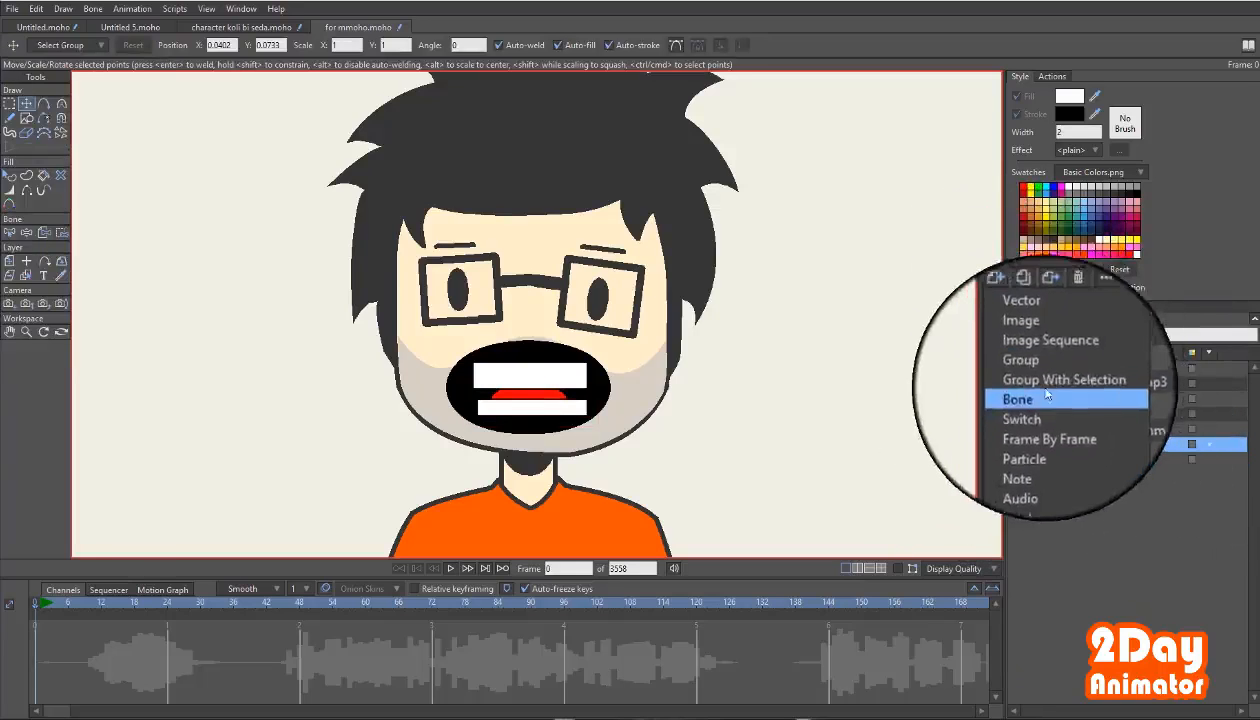
left_click(1020, 326)
double_click(1097, 444)
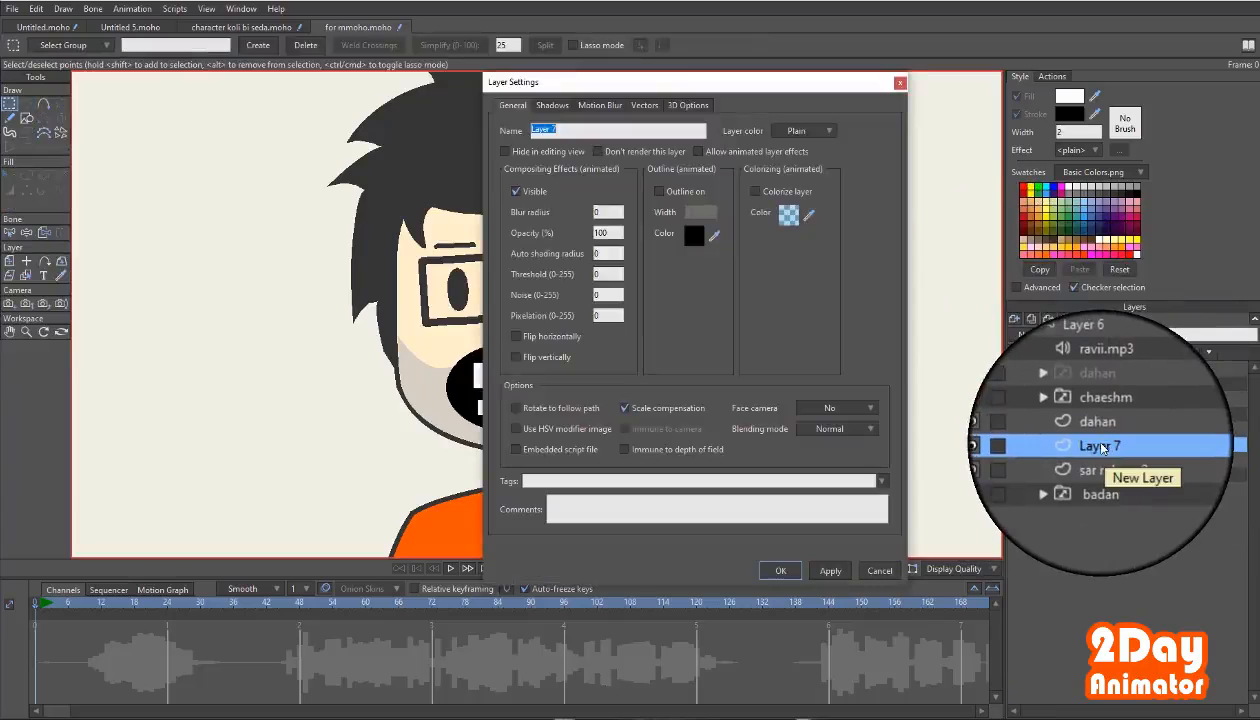
key("Return")
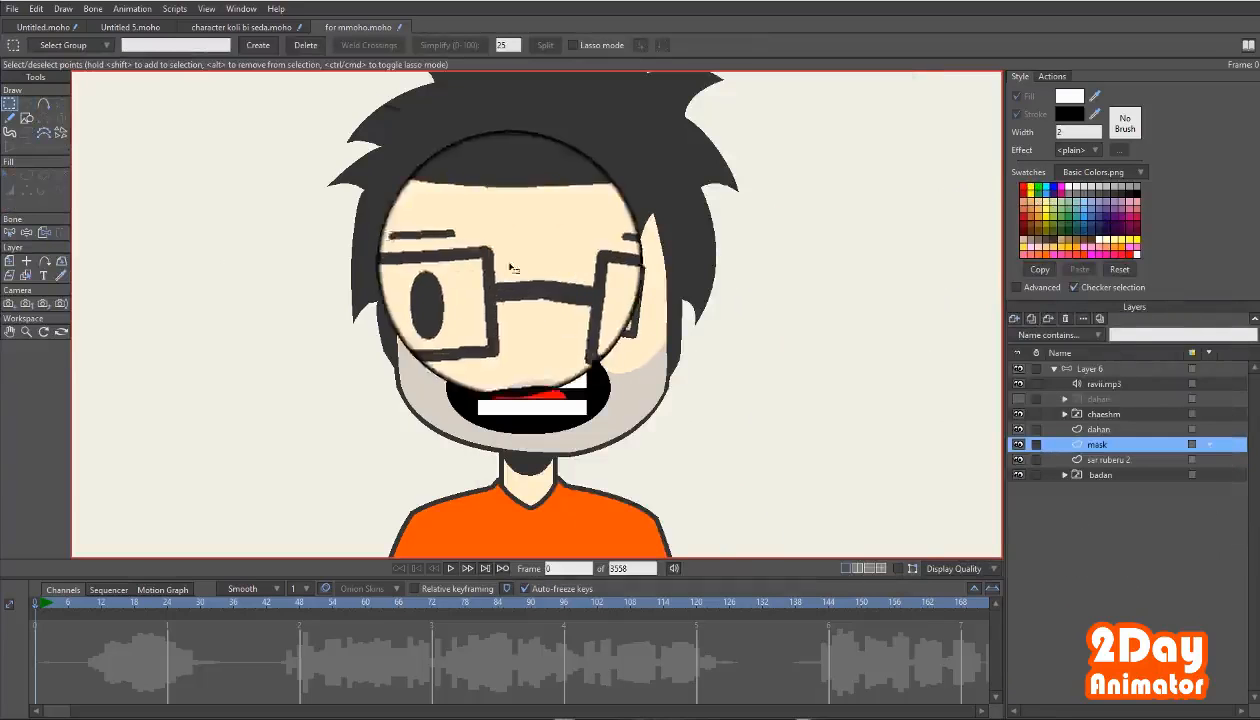
Draw a closed oval outline across the teeth and tongue on the mask layer with the Add Point tool.
left_click(28, 120)
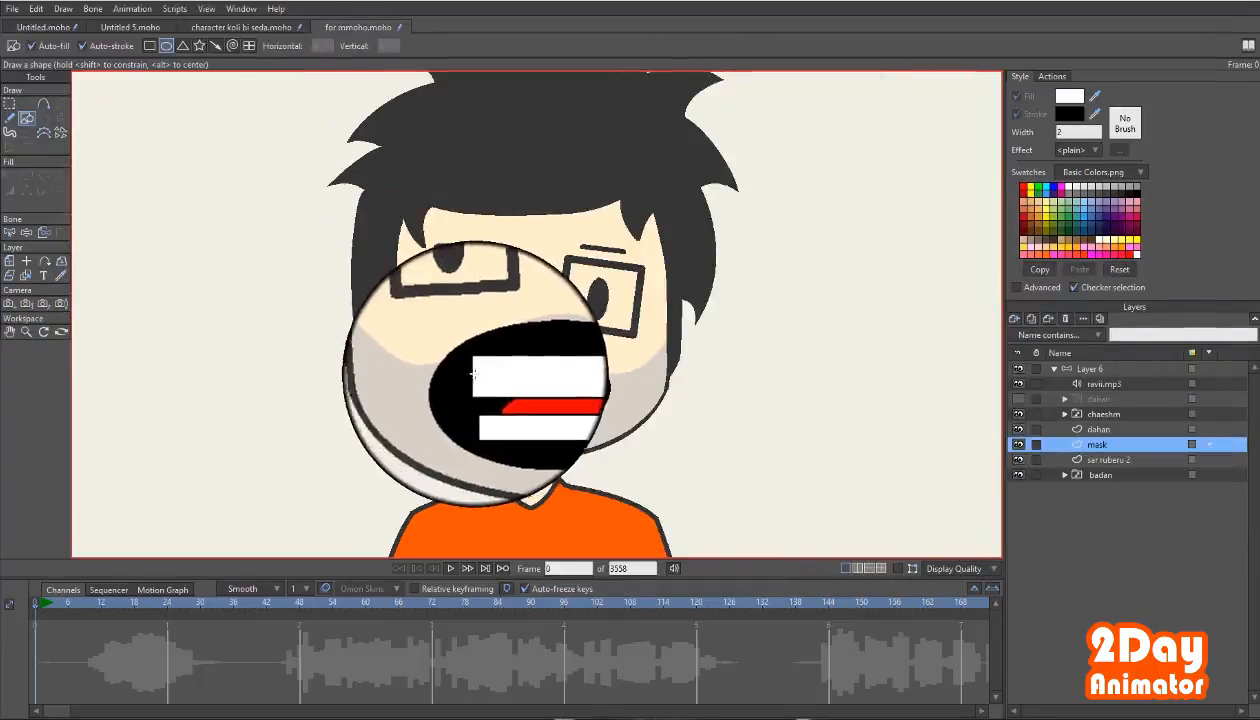
left_click(43, 103)
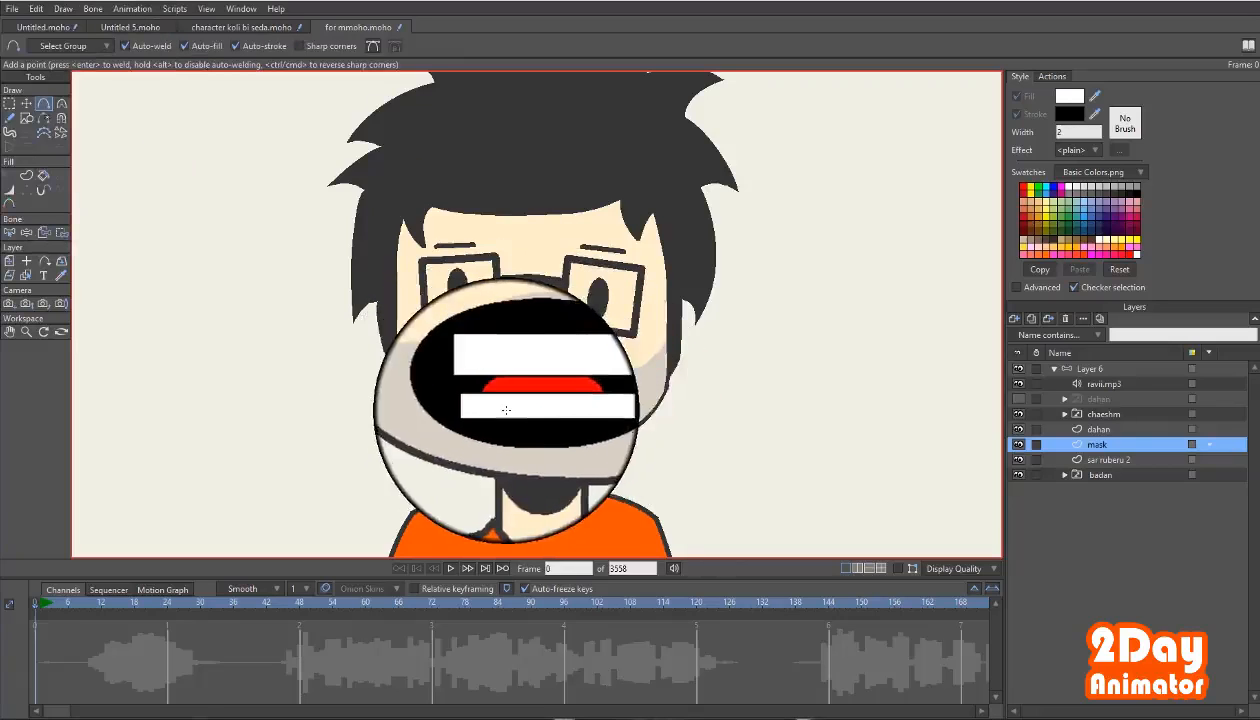
left_click(898, 568)
left_click(520, 377)
left_click_drag(520, 377, 469, 393)
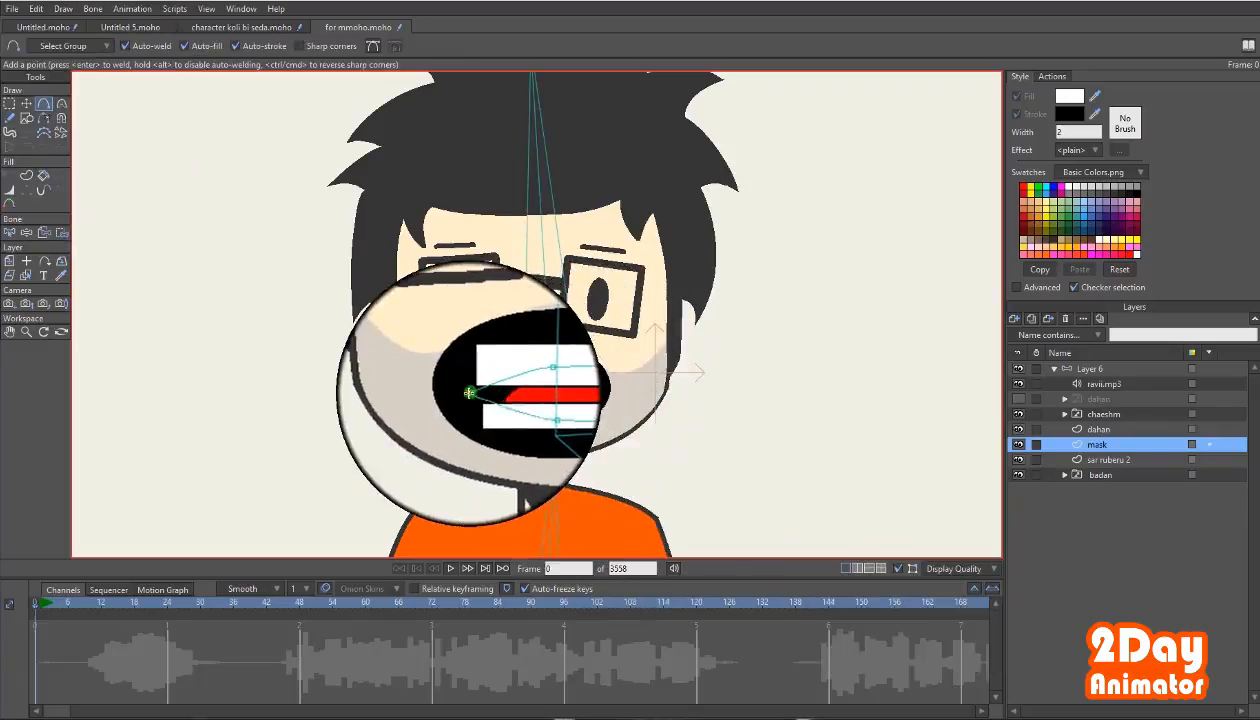
scroll(520, 425, "up", 3)
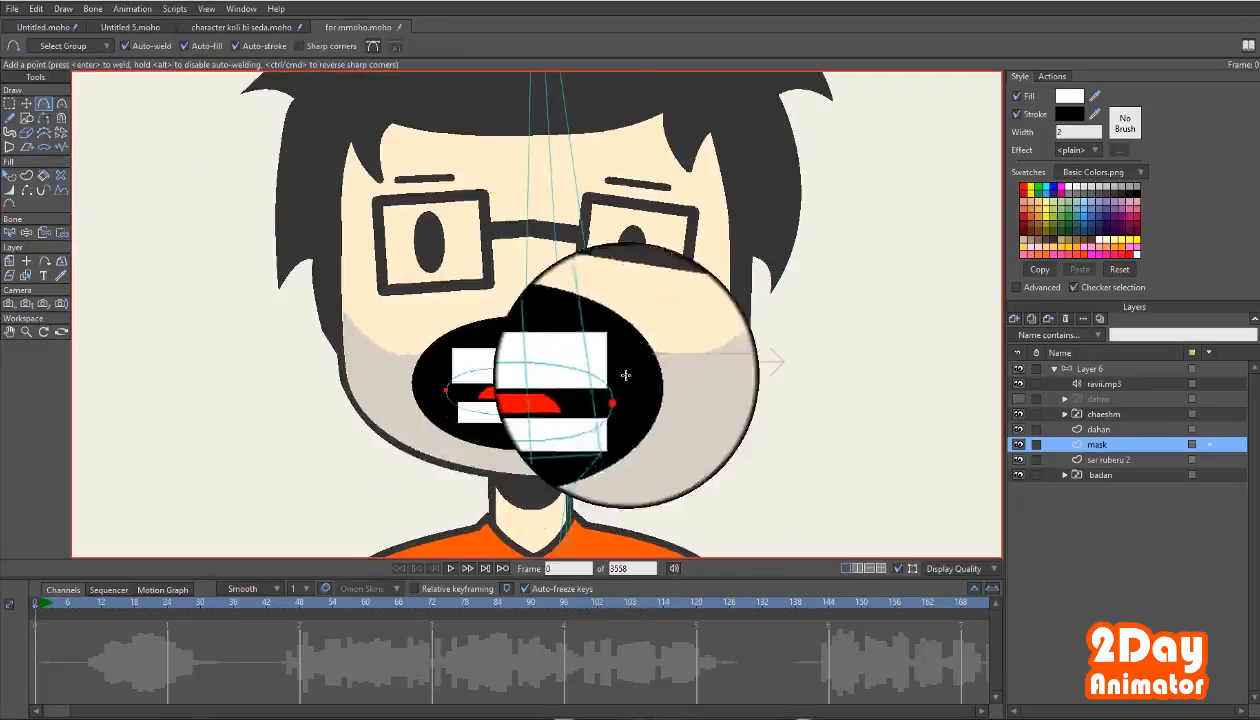
Adjust the curvature of the mask outline's two side points so they form pointed mouth corners.
left_click(26, 103)
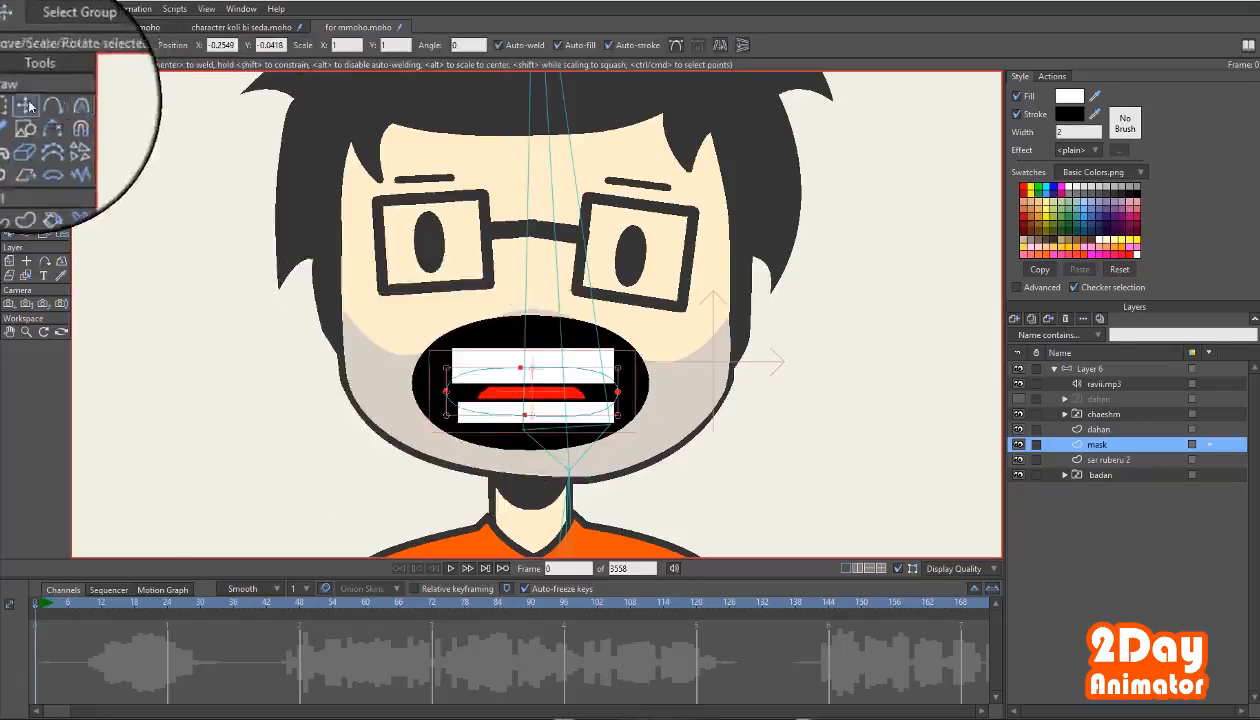
left_click(61, 103)
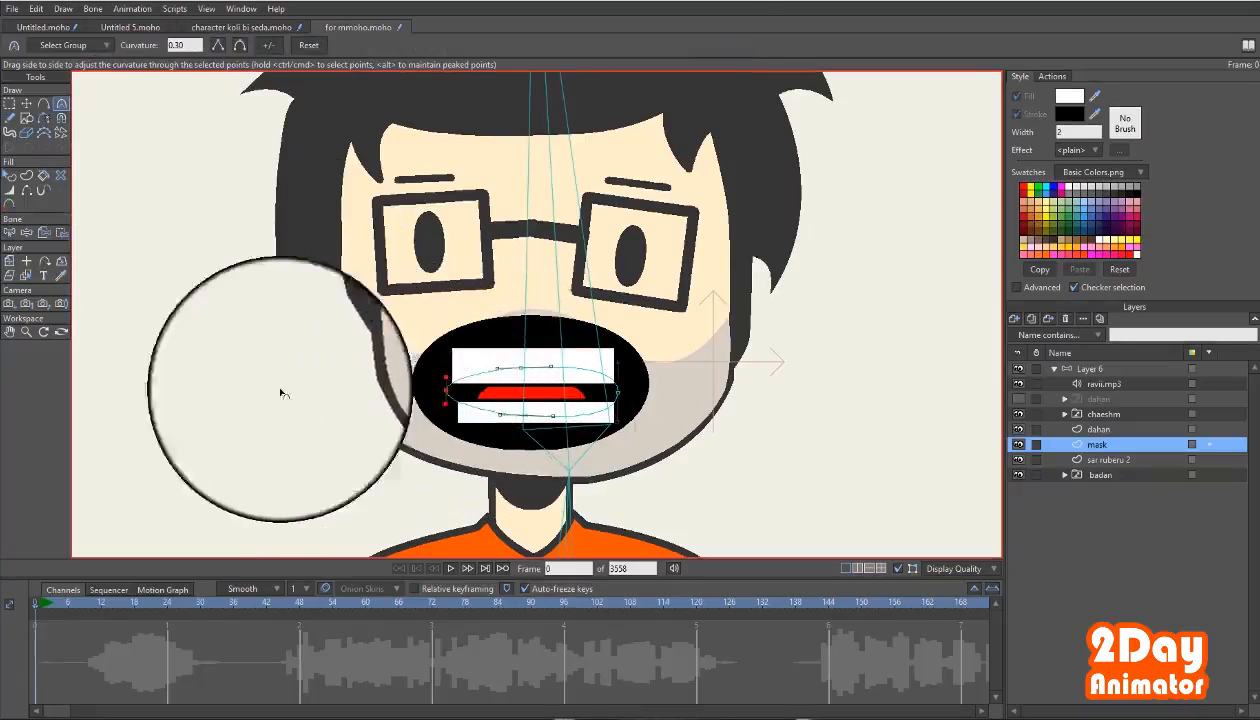
left_click(59, 106)
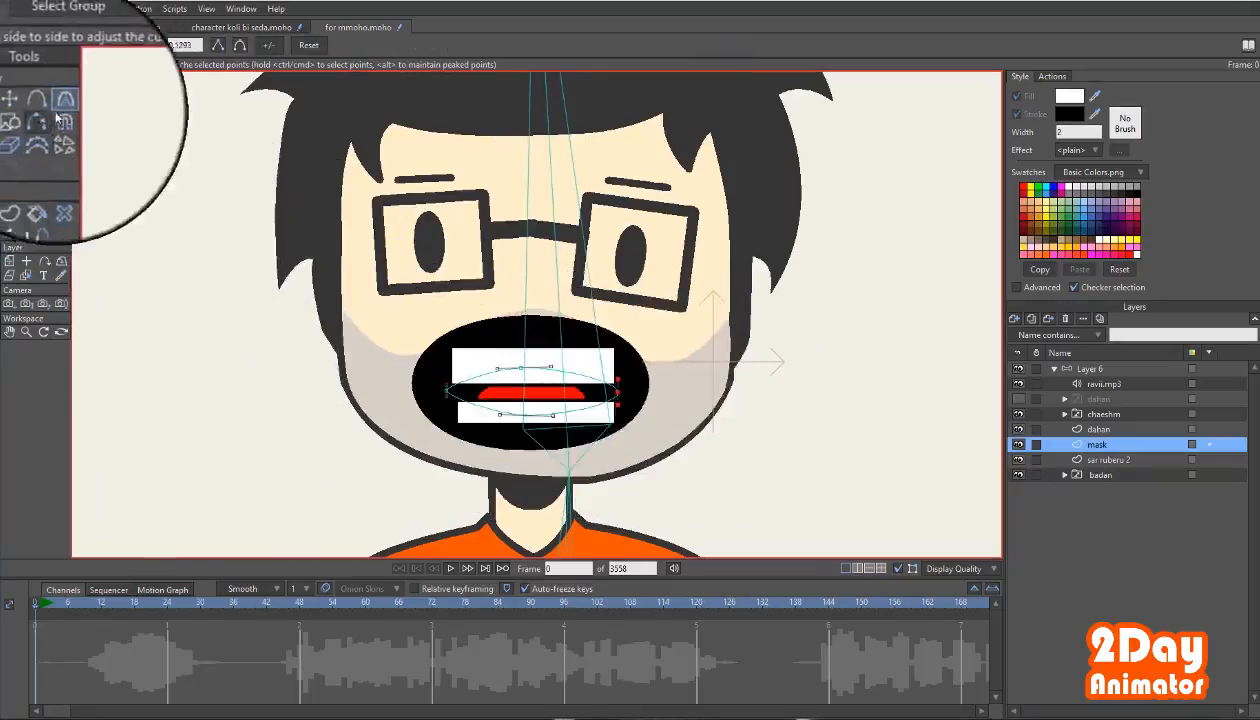
left_click_drag(626, 387, 637, 400)
left_click(26, 103)
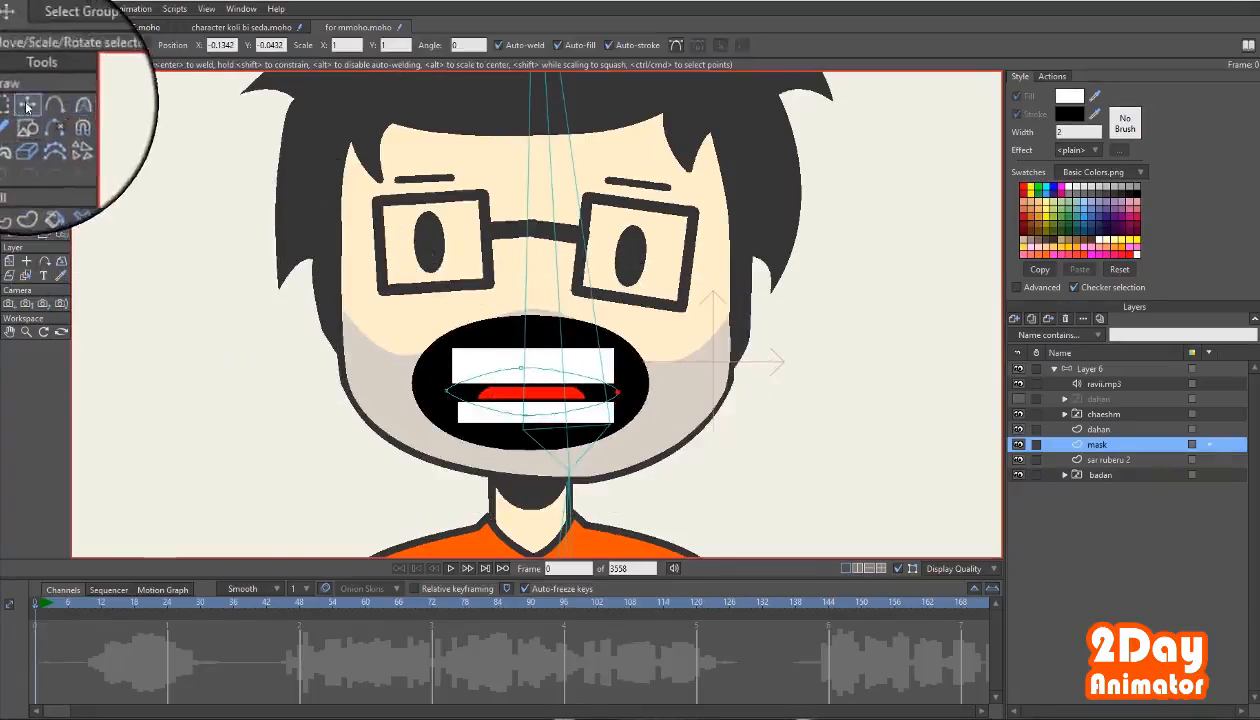
Group the new dahan vector layer and the mask layer together.
left_click(1099, 432, "ctrl")
left_click(1010, 318)
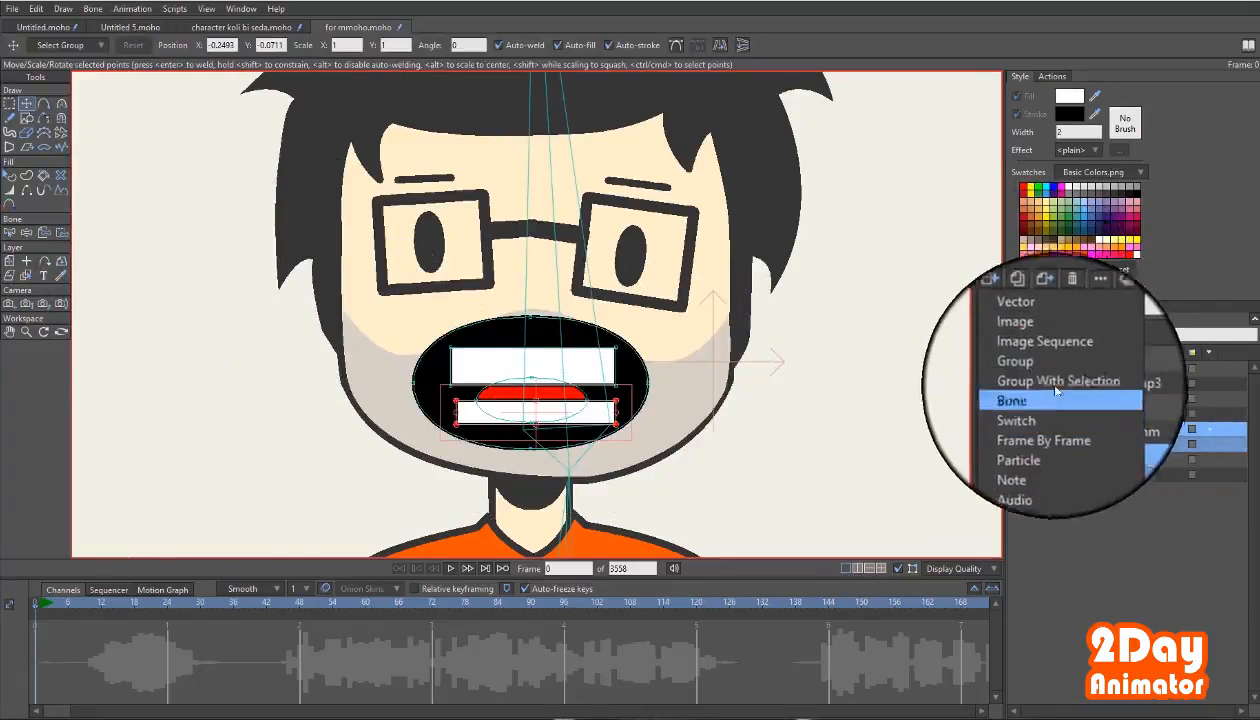
left_click(1046, 386)
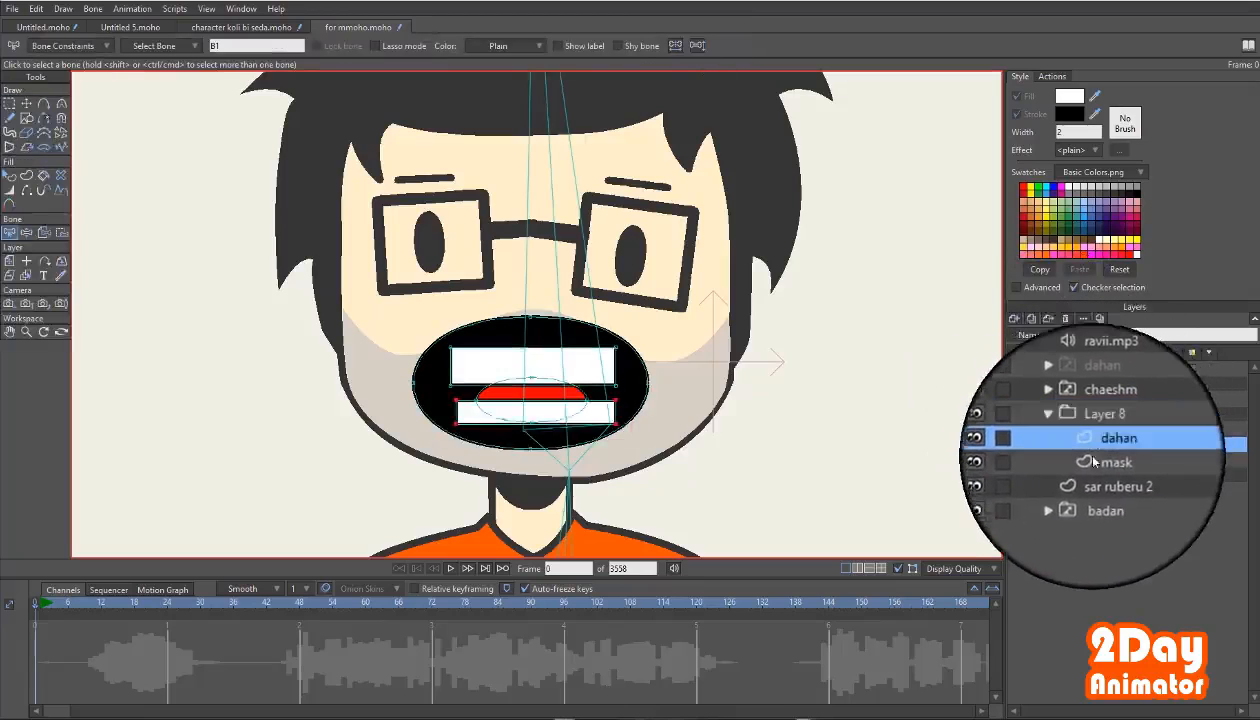
Set the new mouth group's masking to Hide all.
double_click(1083, 430)
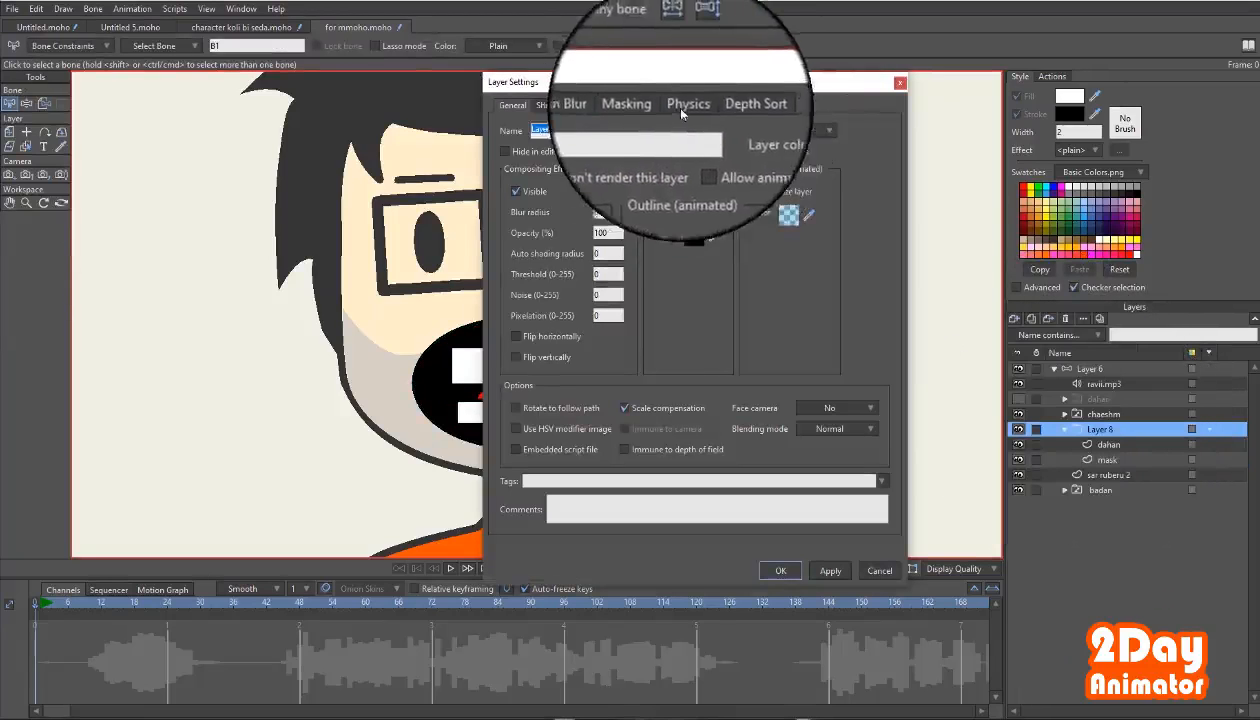
left_click(640, 104)
left_click(600, 190)
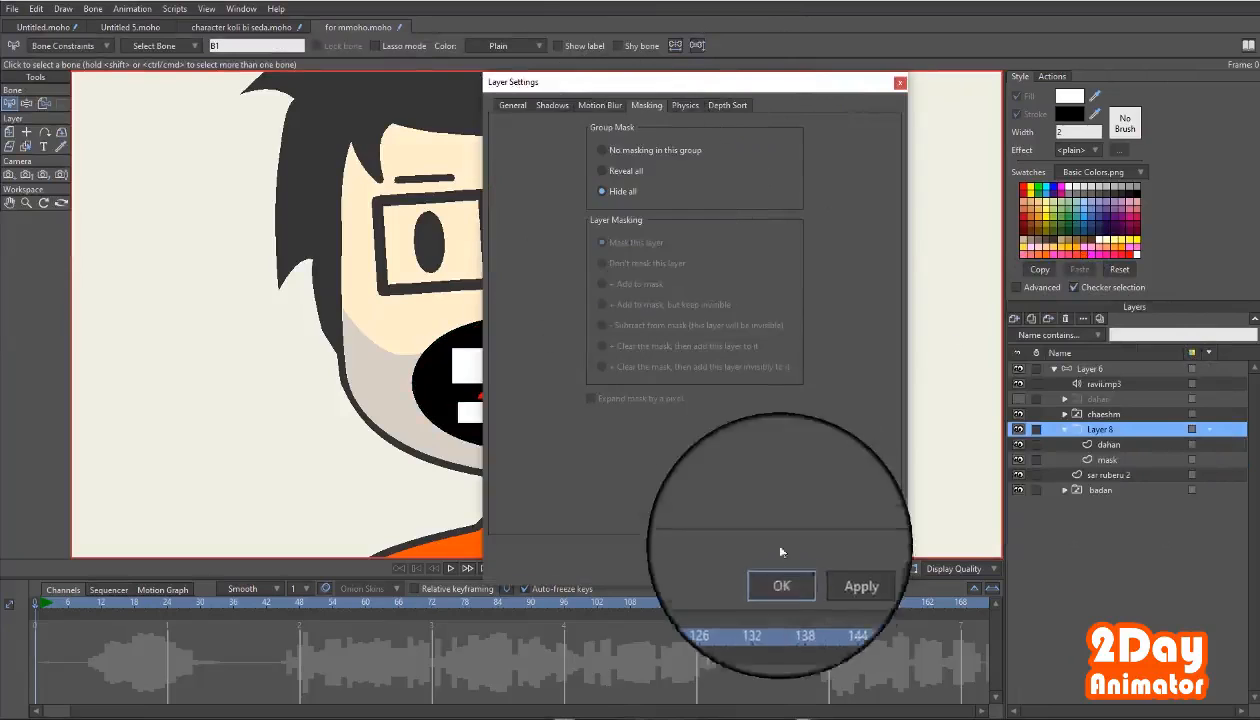
left_click(782, 572)
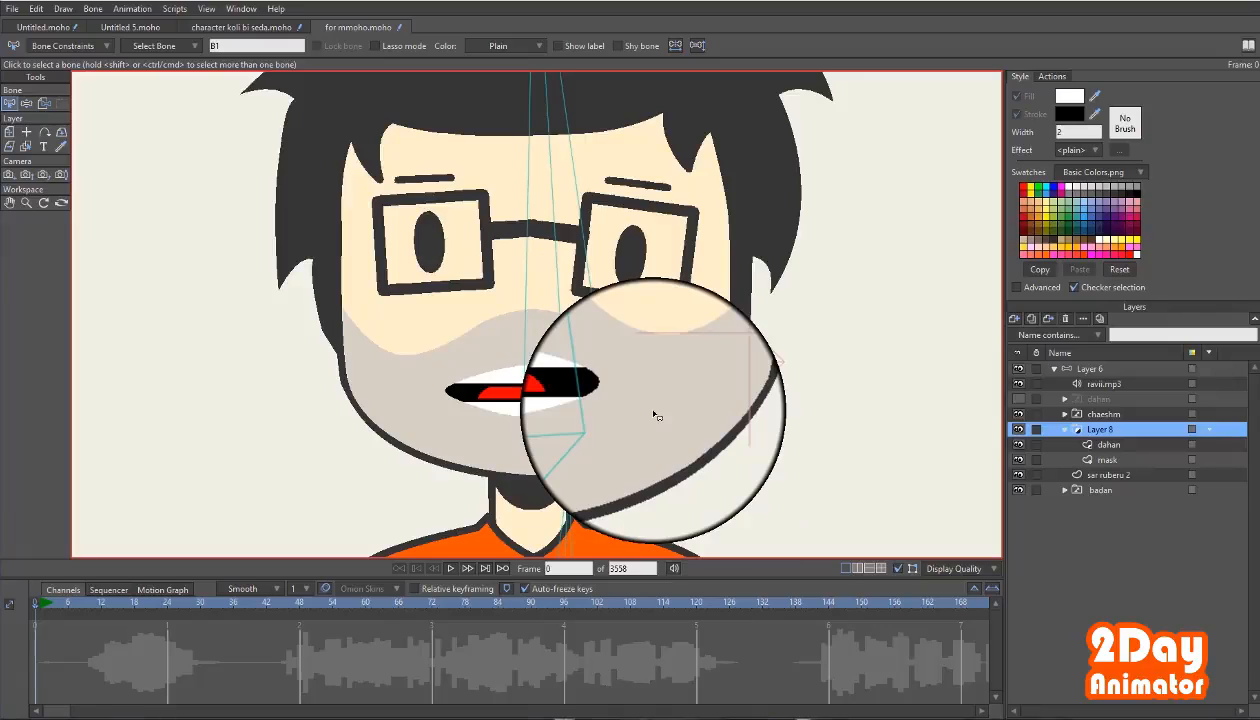
Exclude the mask layer's strokes from the mask in its masking settings.
double_click(1105, 459)
left_click(646, 105)
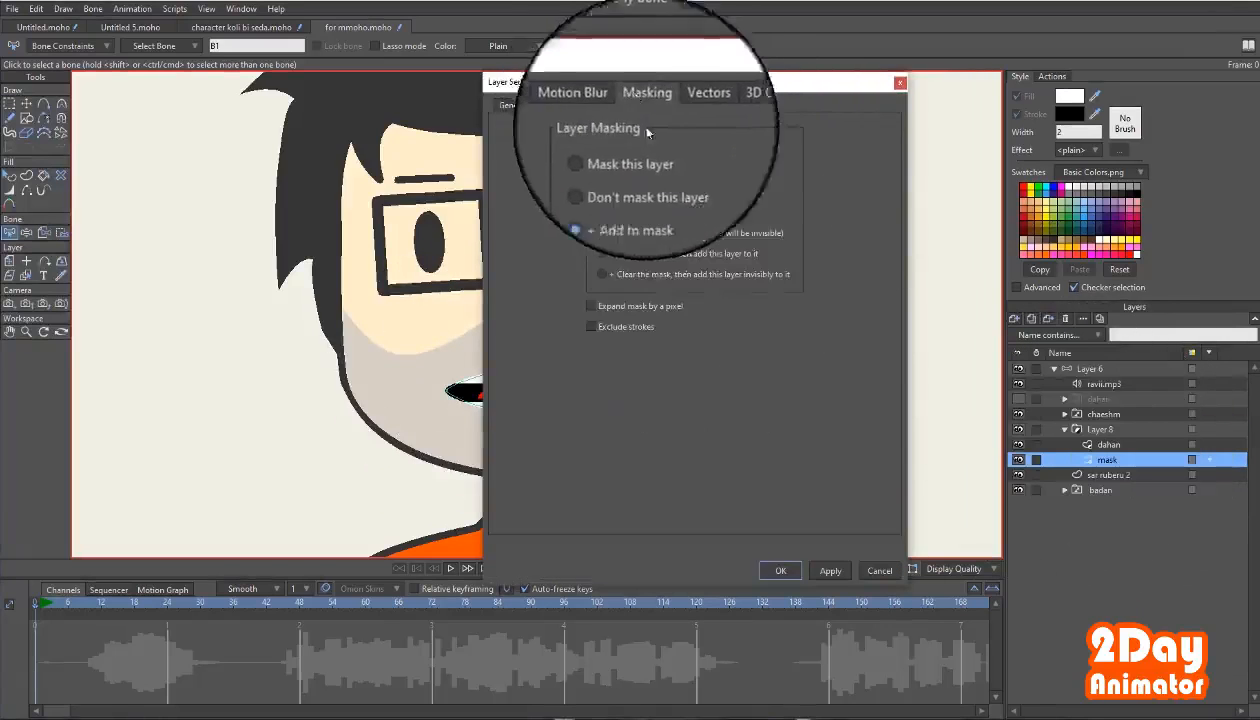
left_click(615, 330)
left_click(779, 570)
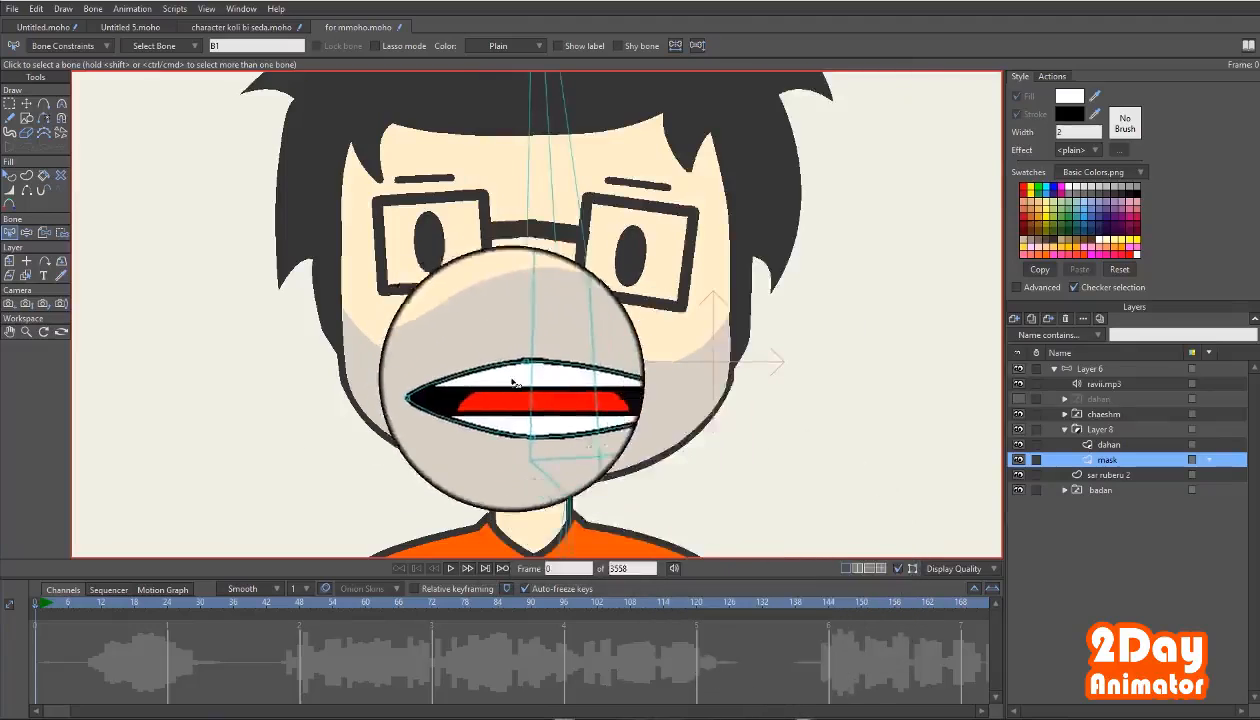
Reshape the mouth mask by moving its upper, lower and left corner points, and set the corner's curvature to about 0.0672.
scroll(450, 375, "up", 3)
left_click(26, 103)
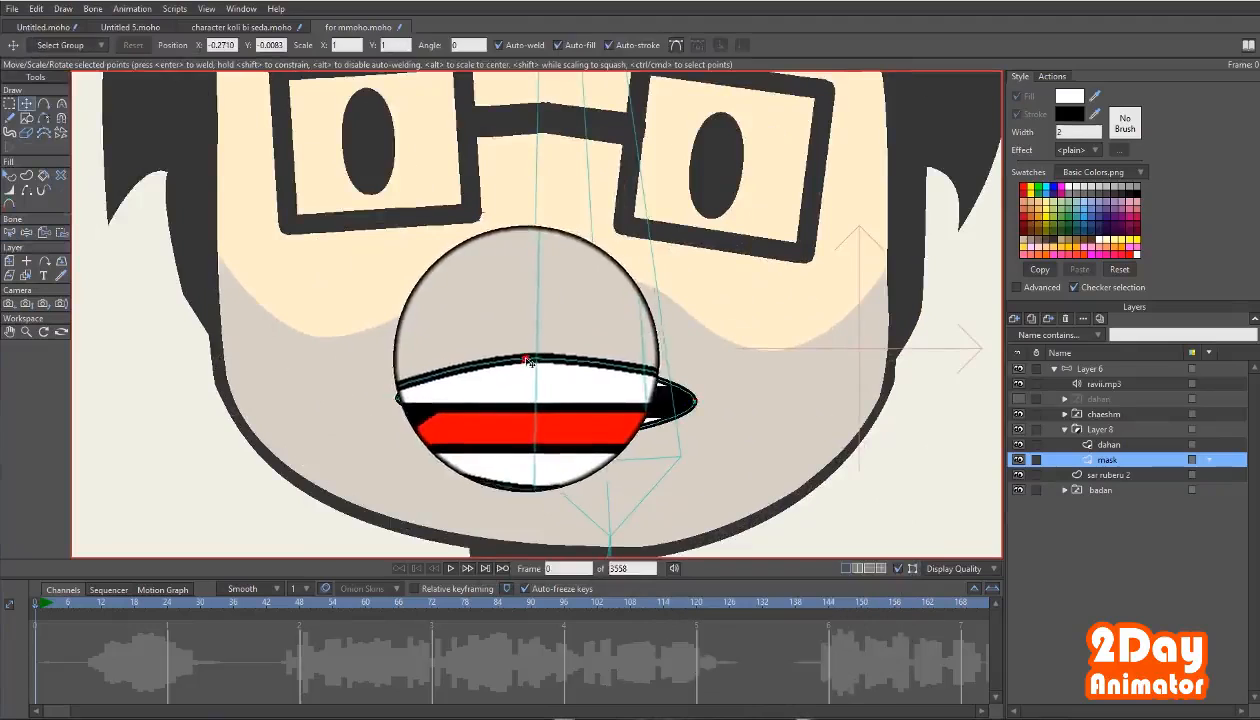
left_click_drag(526, 358, 536, 357)
mouse_move(535, 438)
left_mouse_down()
mouse_move(537, 405)
mouse_move(539, 440)
left_mouse_up()
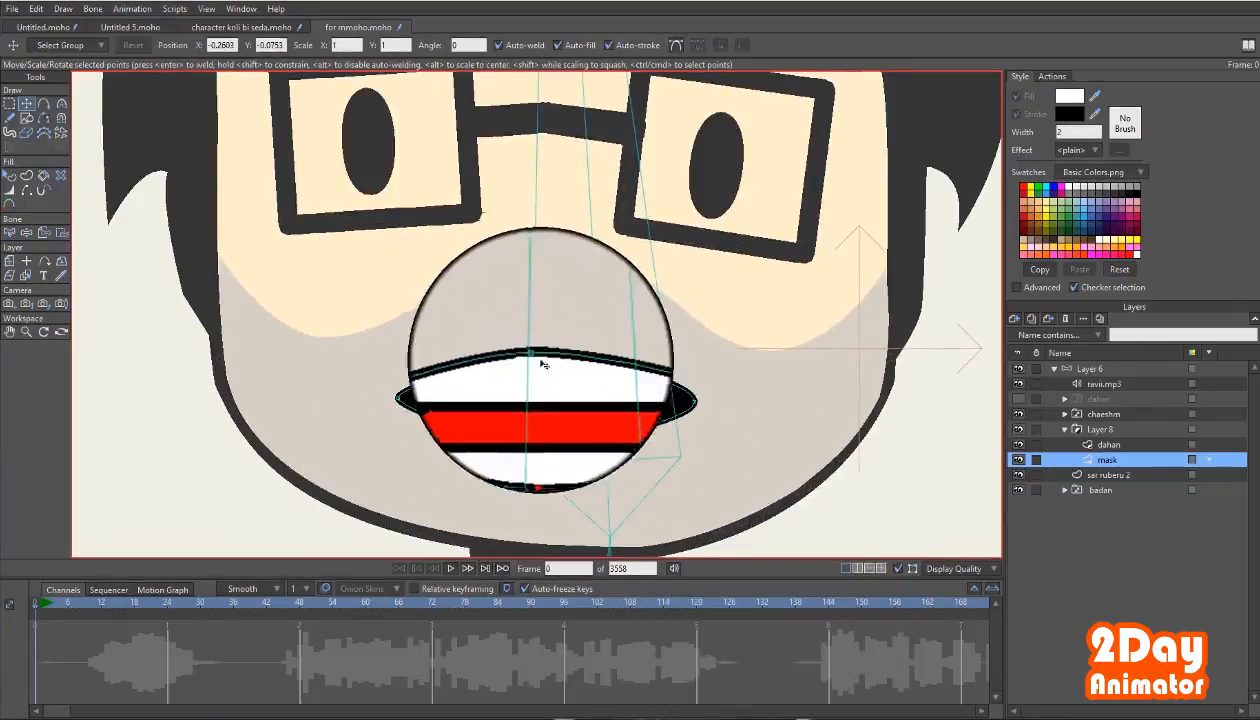
left_click_drag(540, 363, 363, 437)
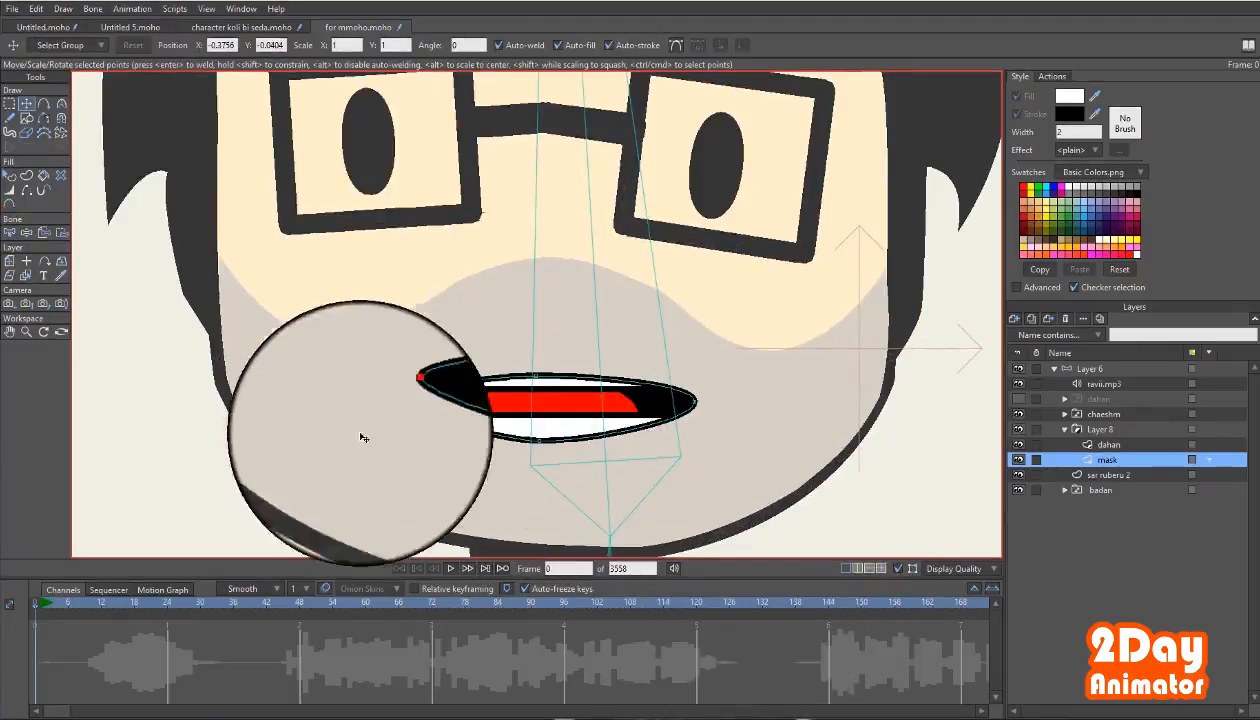
left_click(61, 103)
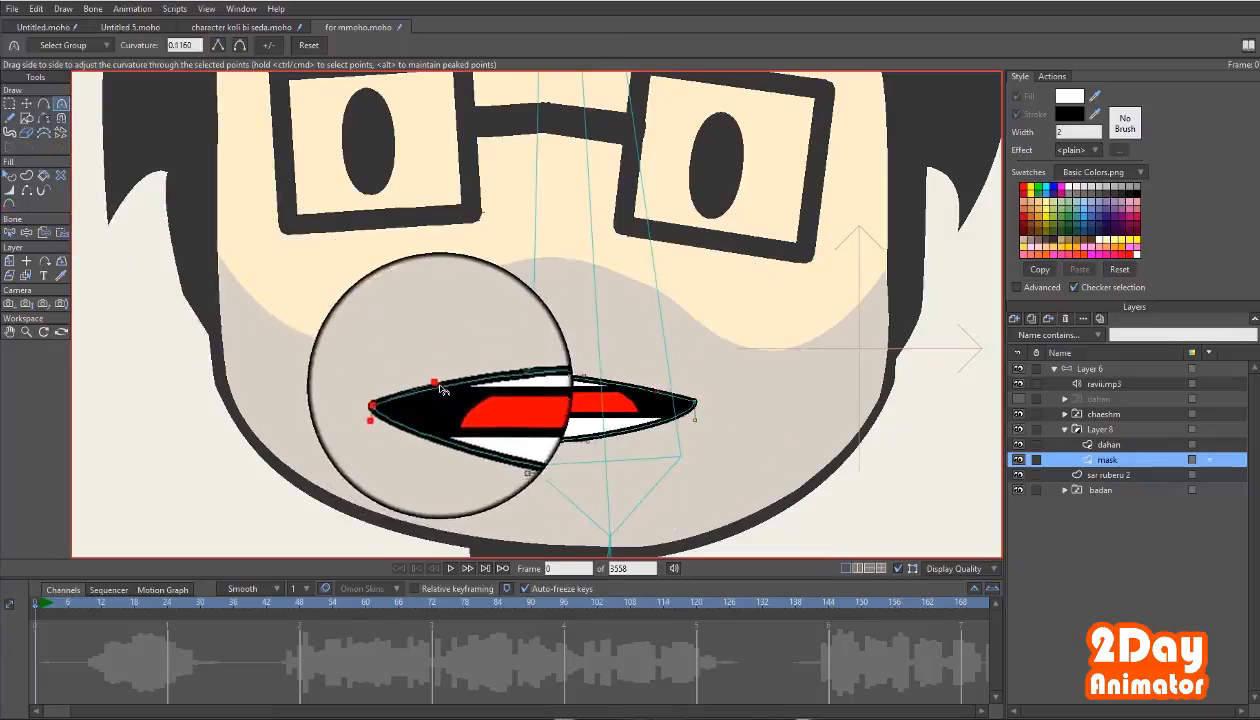
scroll(443, 390, "down", 5)
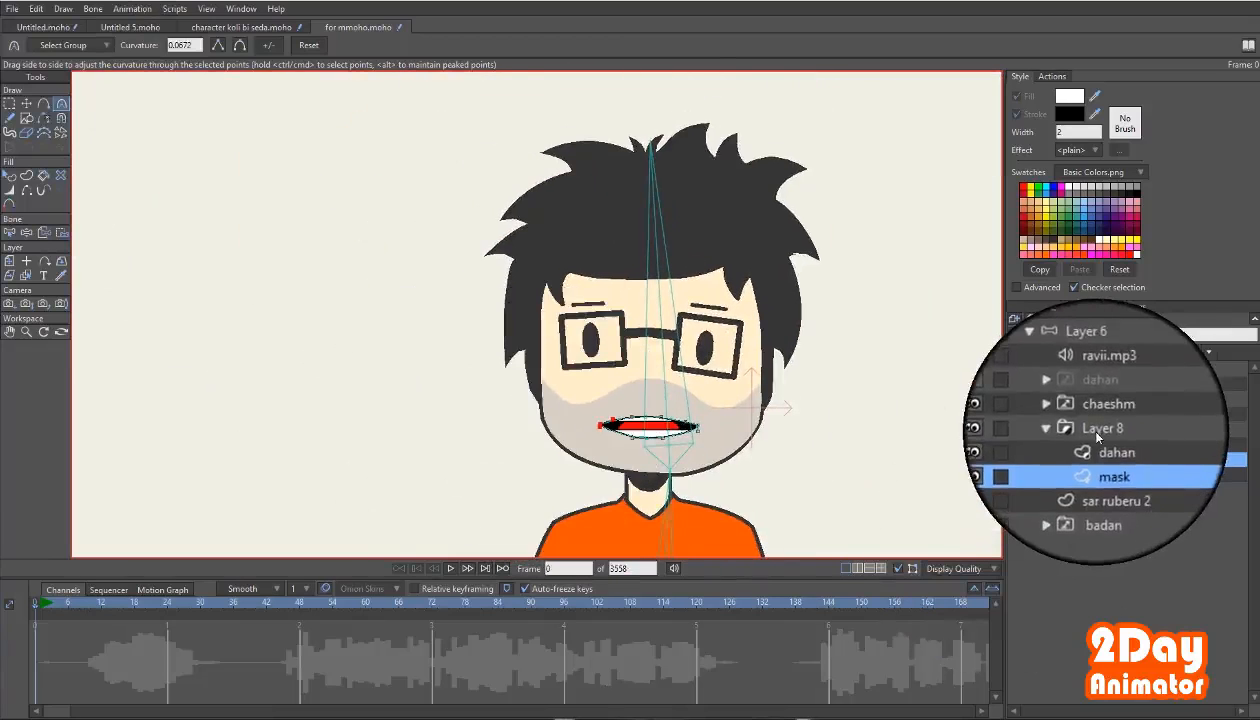
Collapse the mouth group and add a vertical bone beside the character's head on the Layer 6 bone layer.
left_click(1066, 429)
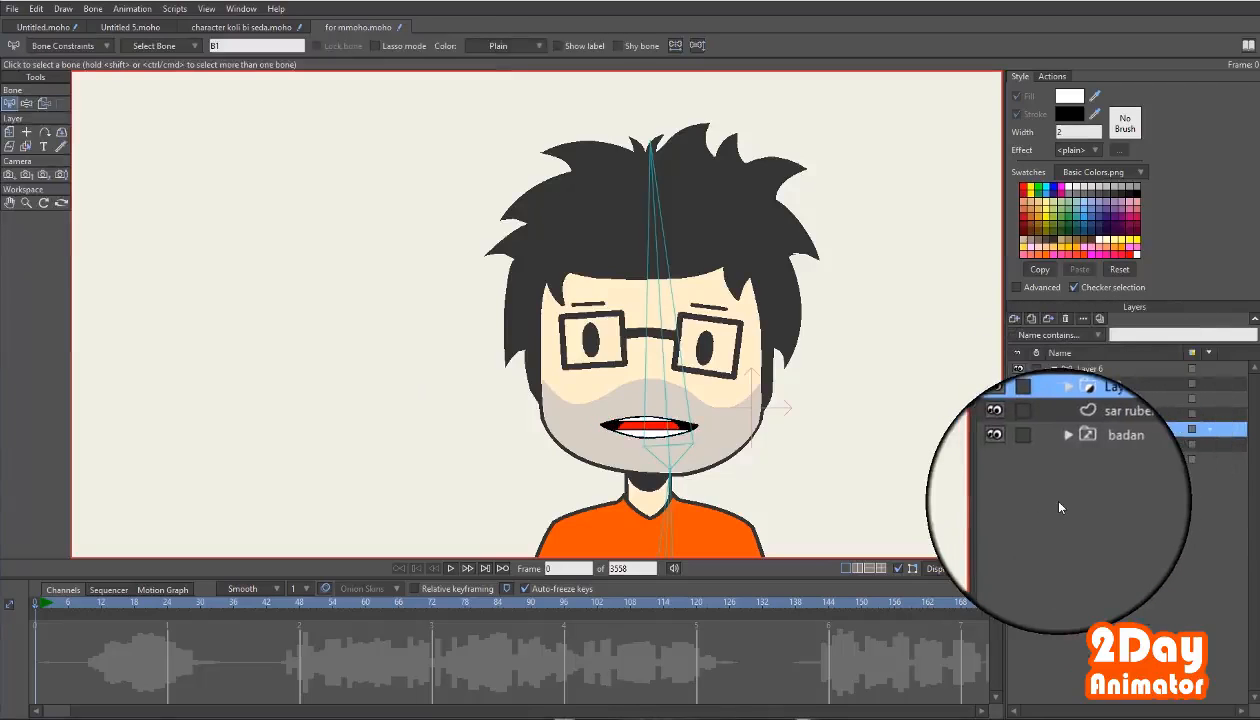
left_click(1090, 369)
left_click(26, 103)
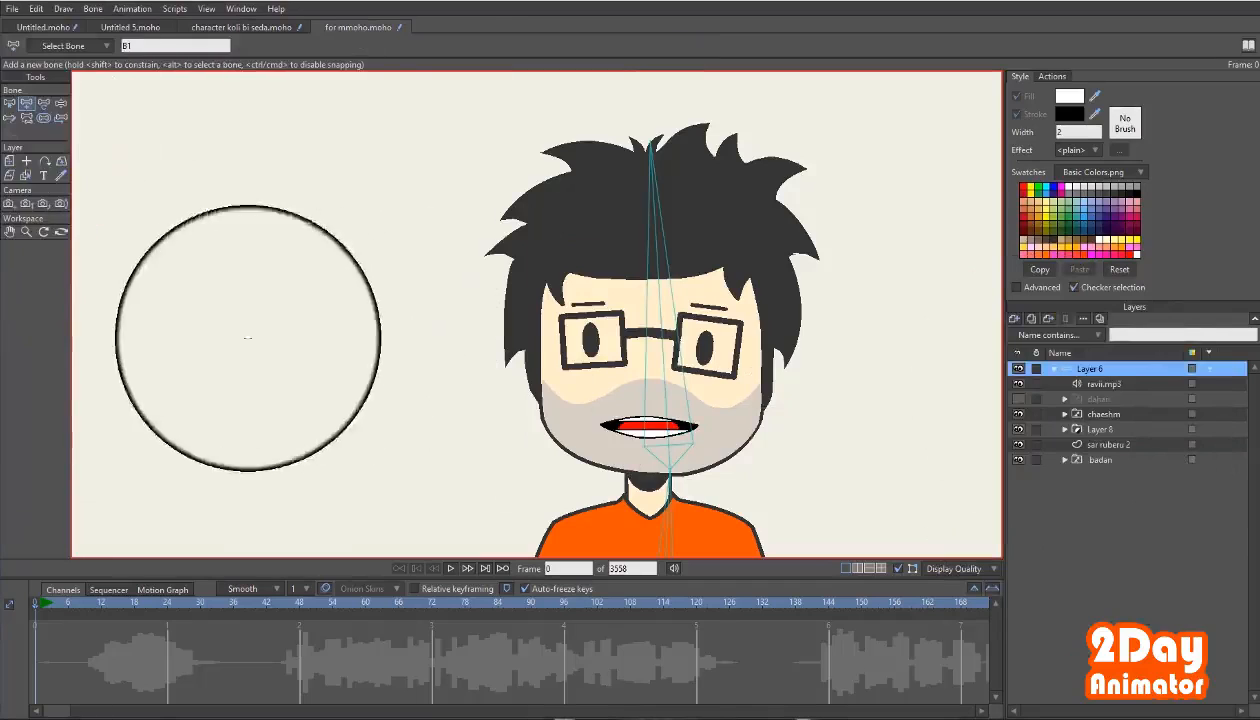
left_click_drag(236, 393, 244, 175)
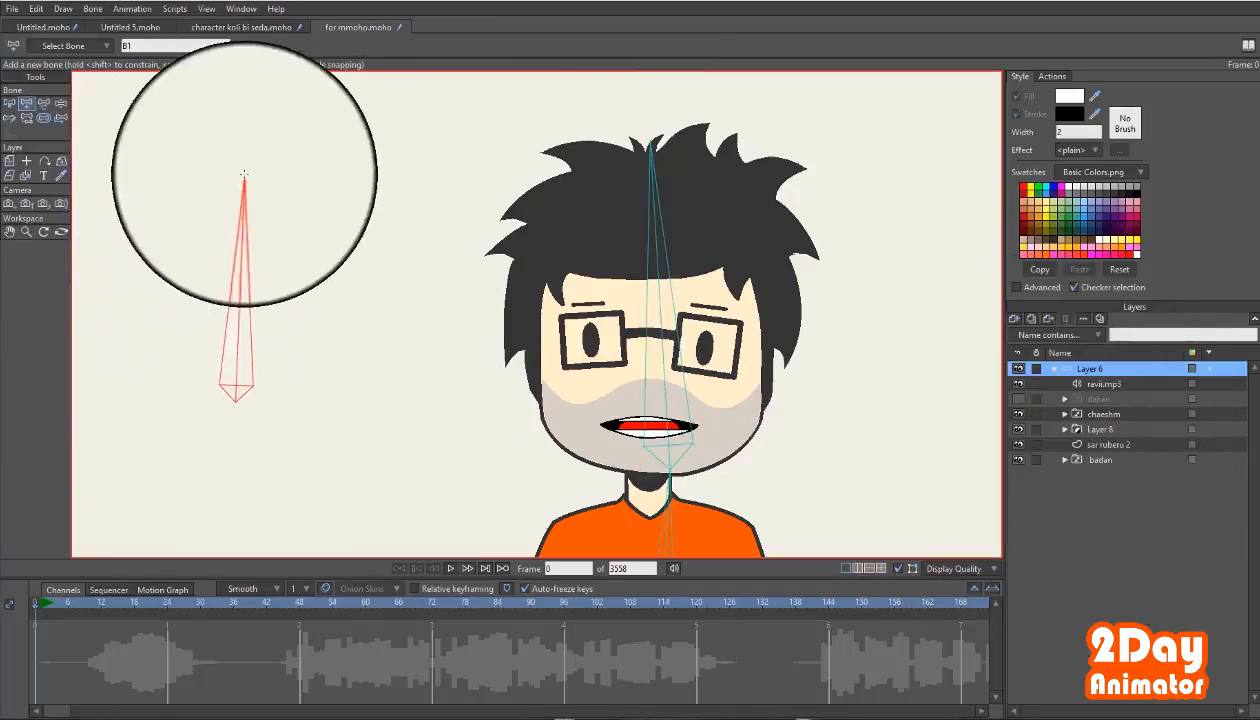
Name the new bone dahan with its label shown, and adjust its bone strength.
left_click(9, 103)
double_click(250, 46)
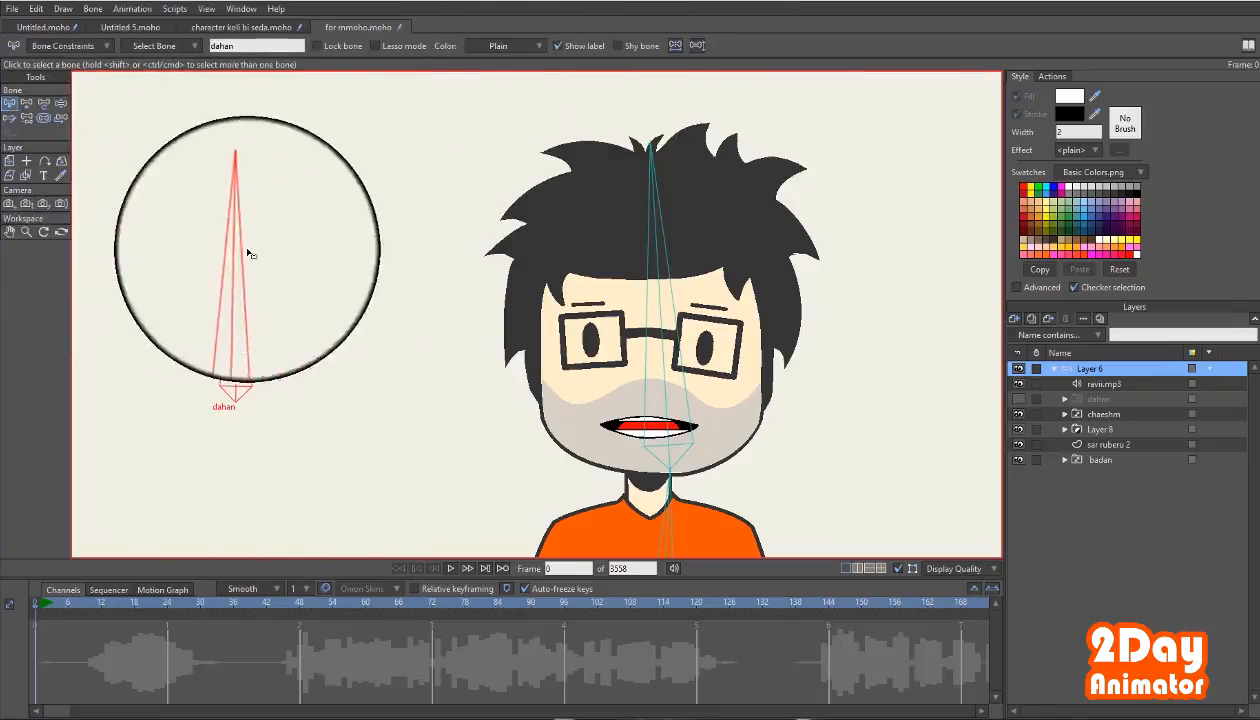
left_click(41, 118)
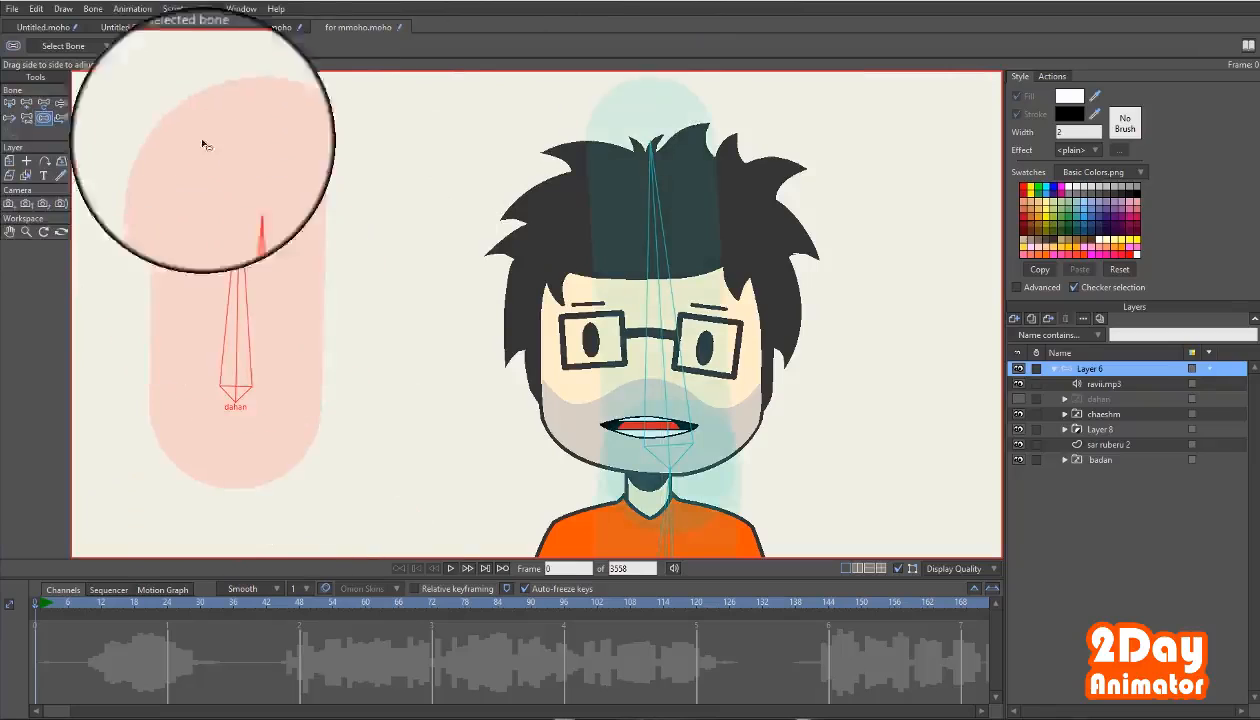
left_click(9, 103)
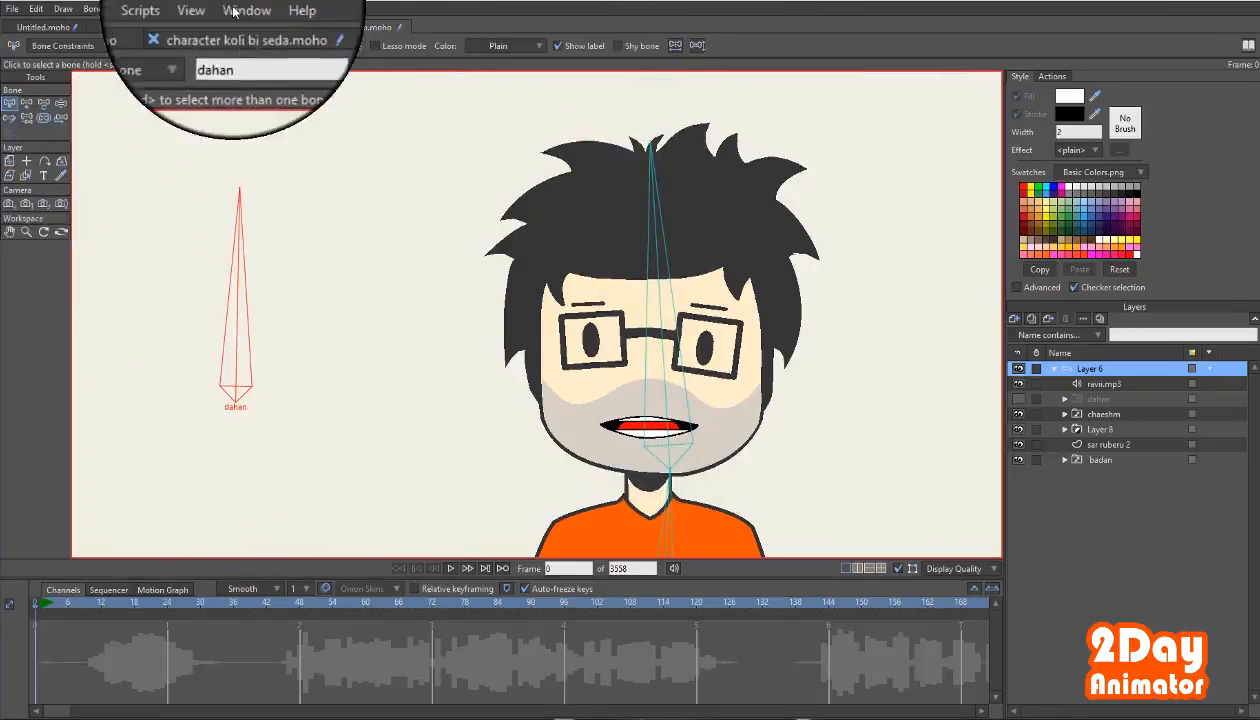
Create a smart bone dial for the dahan bone from -90 to 90 degrees over 100 frames, without separate positive and negative actions.
left_click(93, 9)
left_click(173, 216)
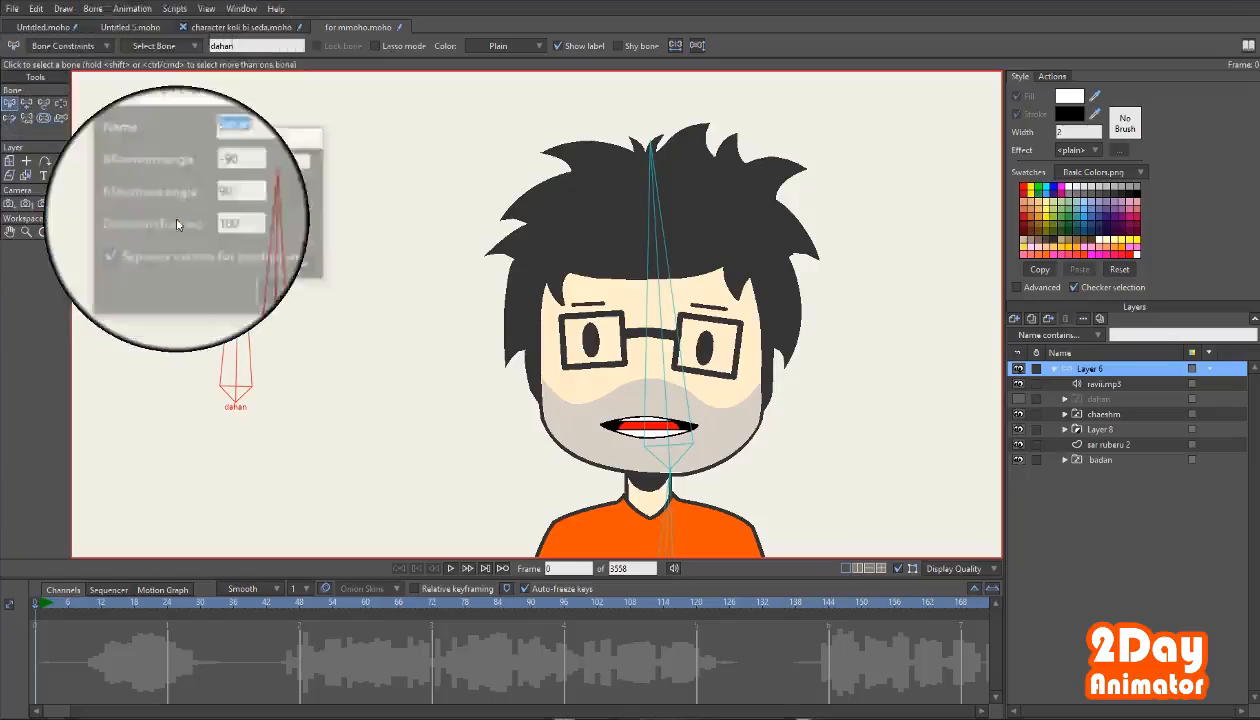
left_click_drag(204, 142, 331, 149)
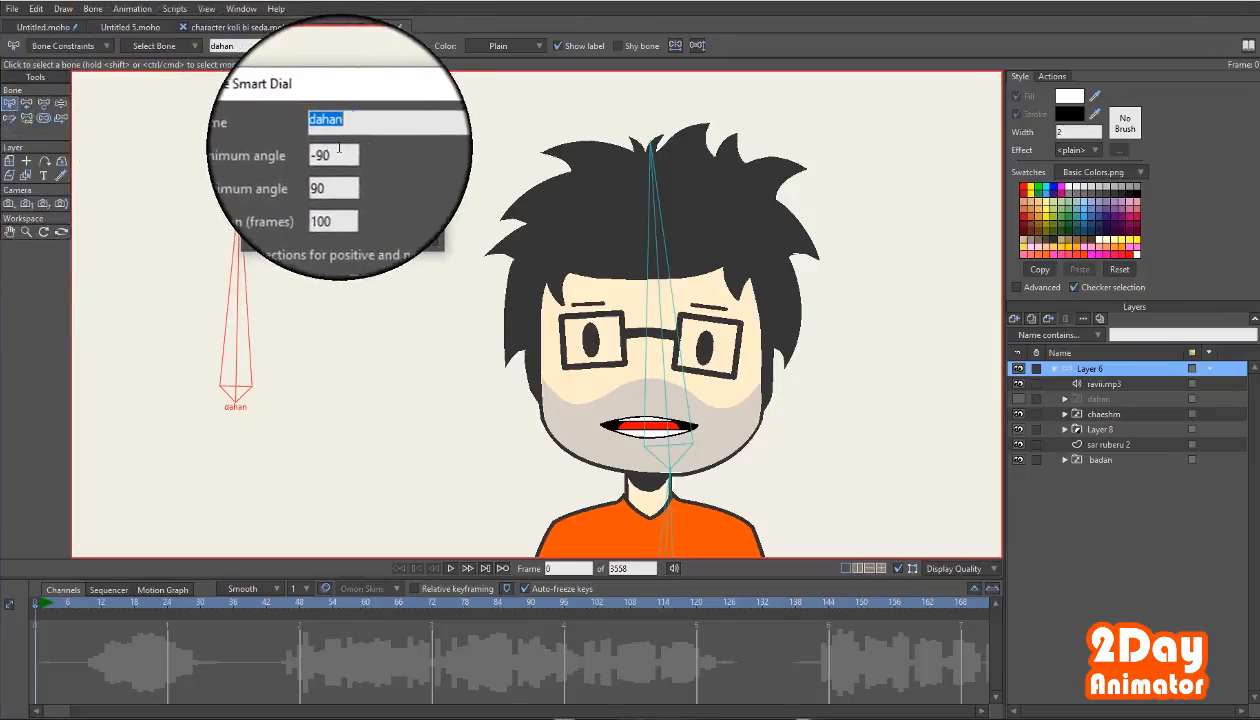
left_click(265, 216)
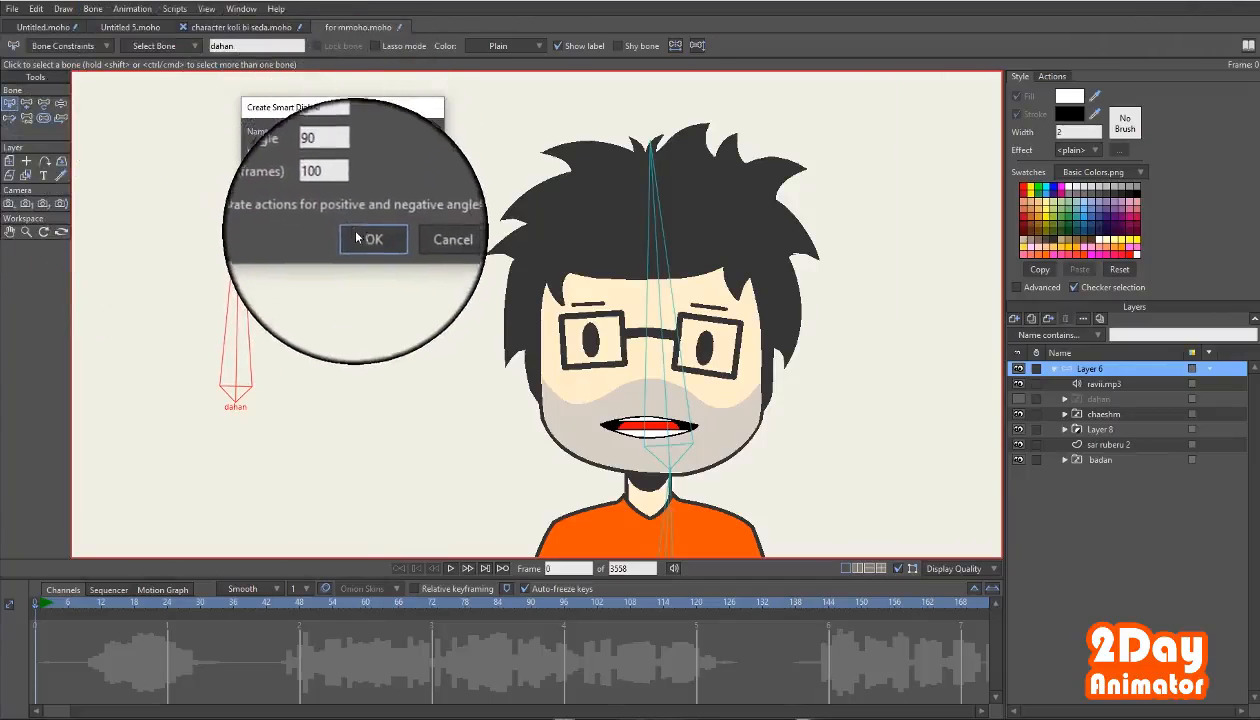
left_click(369, 238)
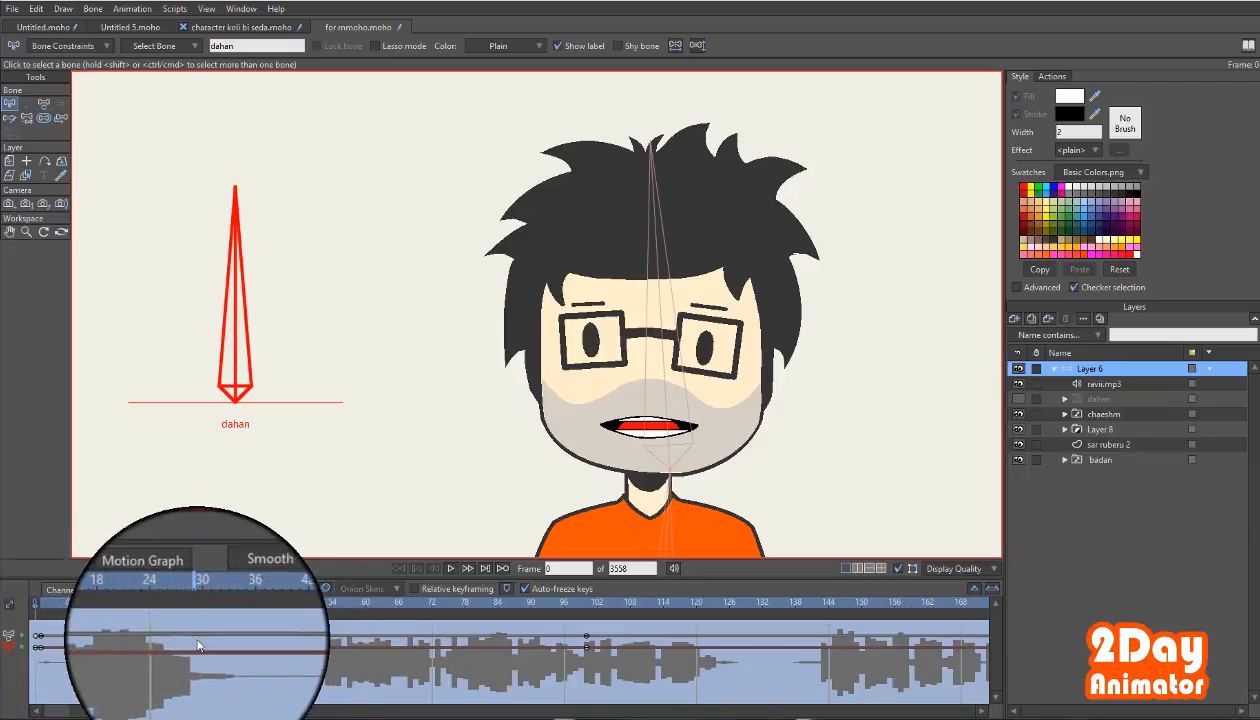
Show the actions list with the dahan smart bone action active, and check that the list is enabled among the program's windows.
mouse_move(37, 605)
left_mouse_down()
mouse_move(575, 606)
mouse_move(42, 598)
left_mouse_up()
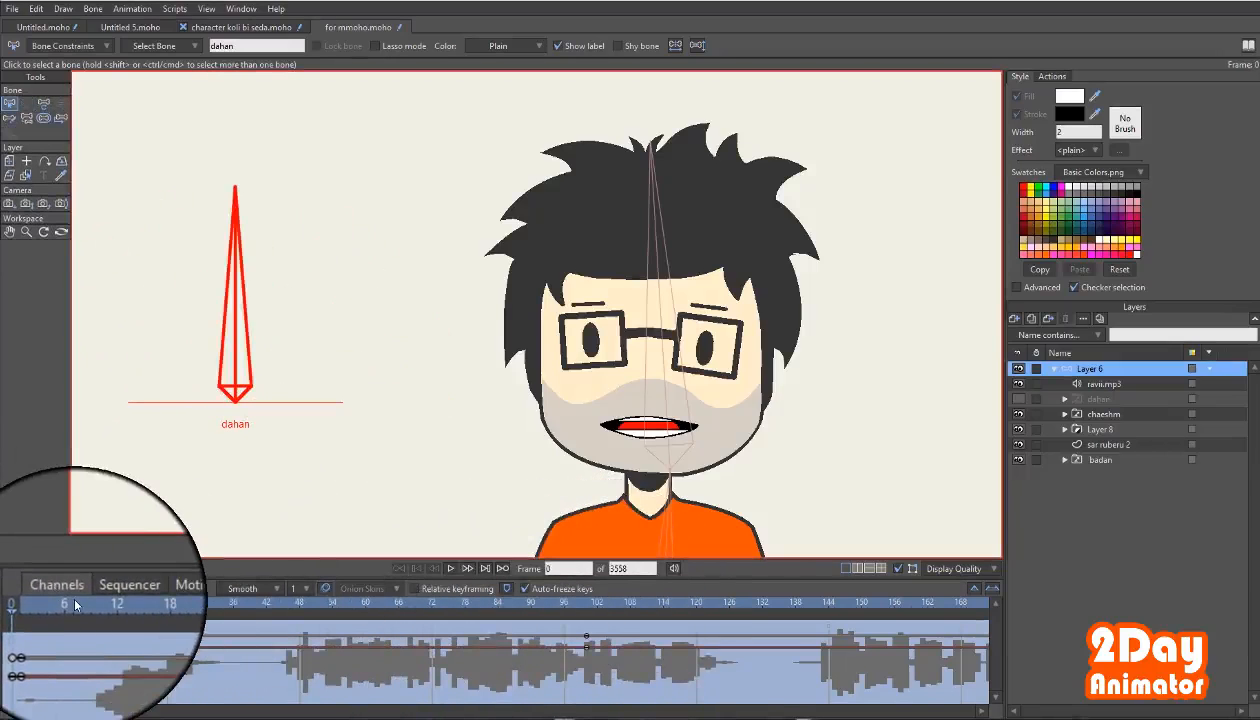
left_click(1052, 76)
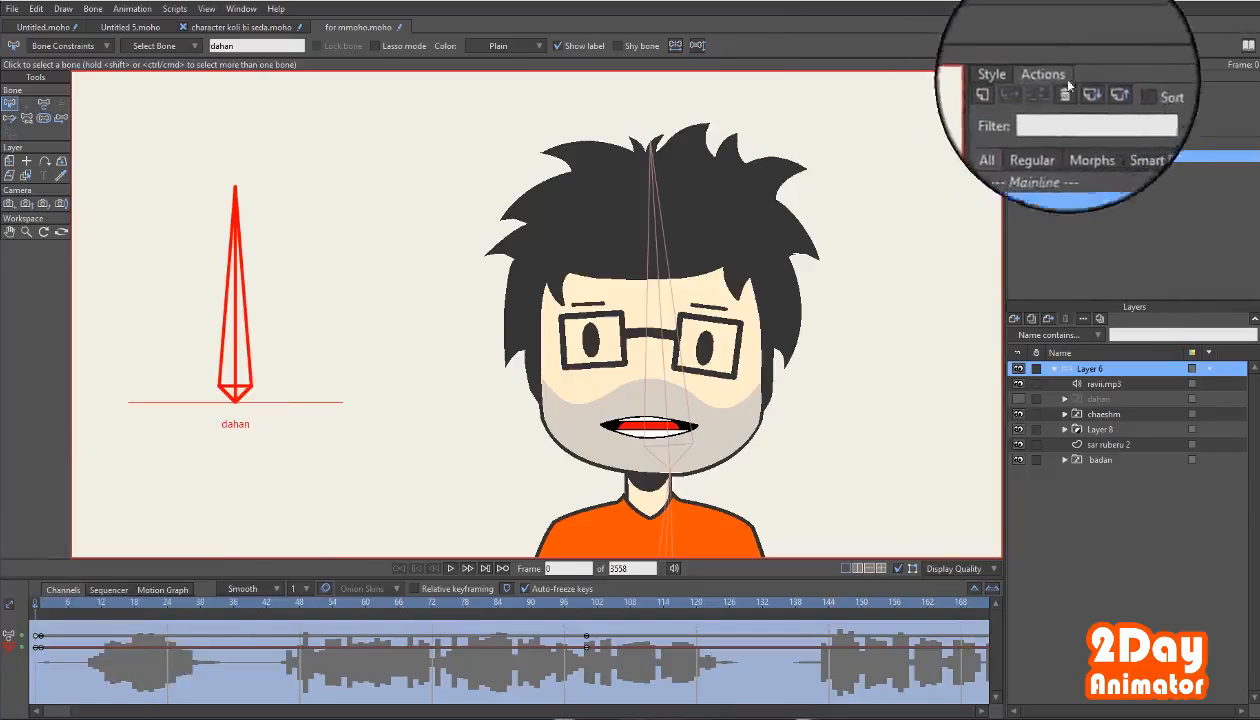
left_click(241, 8)
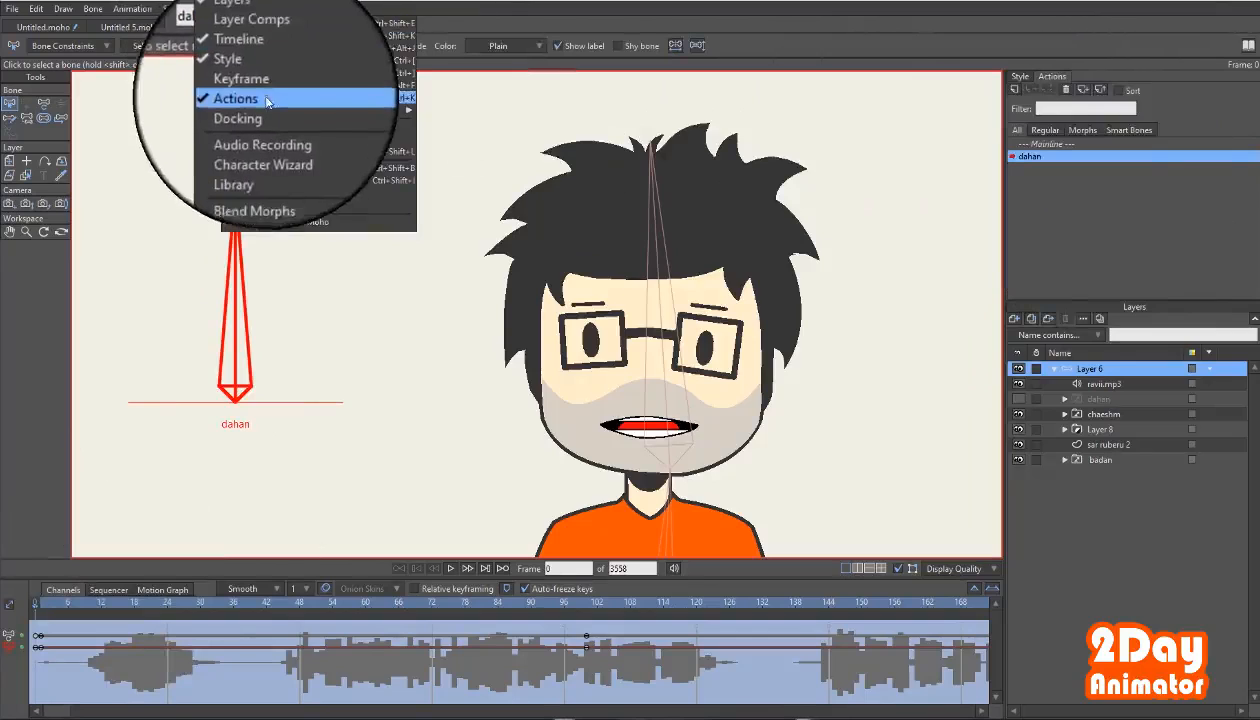
left_click(569, 14)
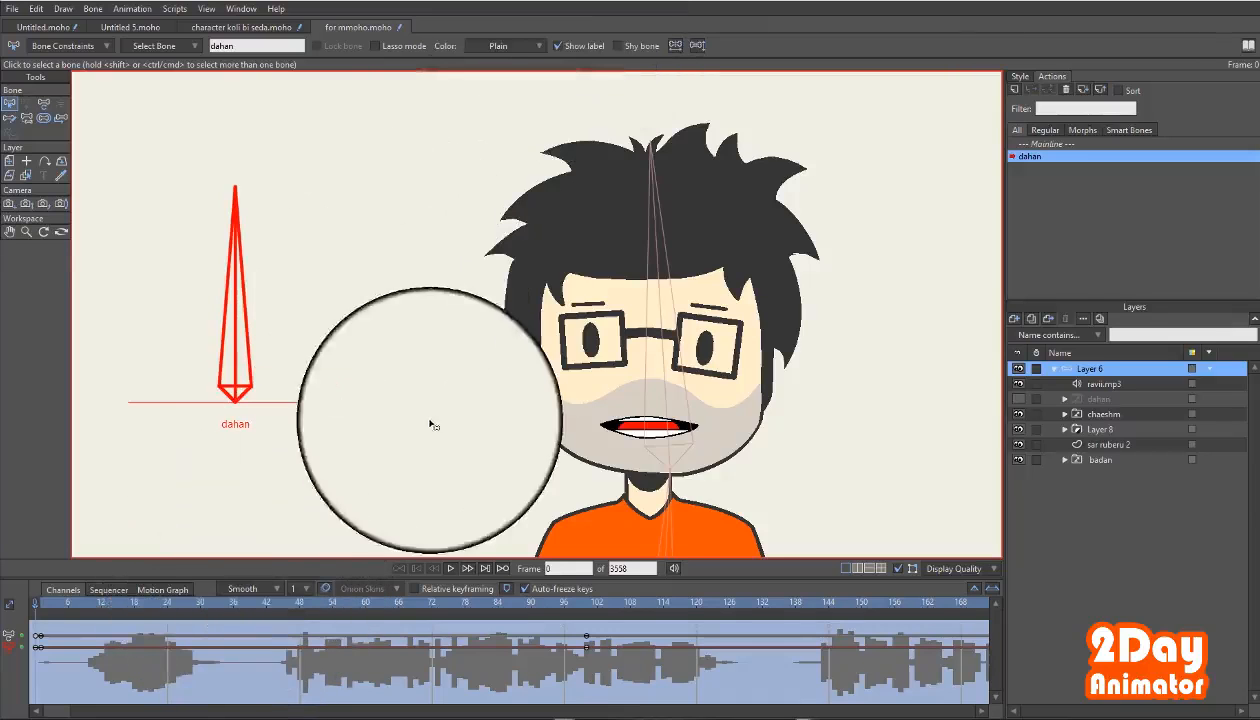
At frame 1 of the dahan action, reshape the mask layer in Layer 8 into a thin closed smile and adjust its corner curvature.
left_click(1064, 430)
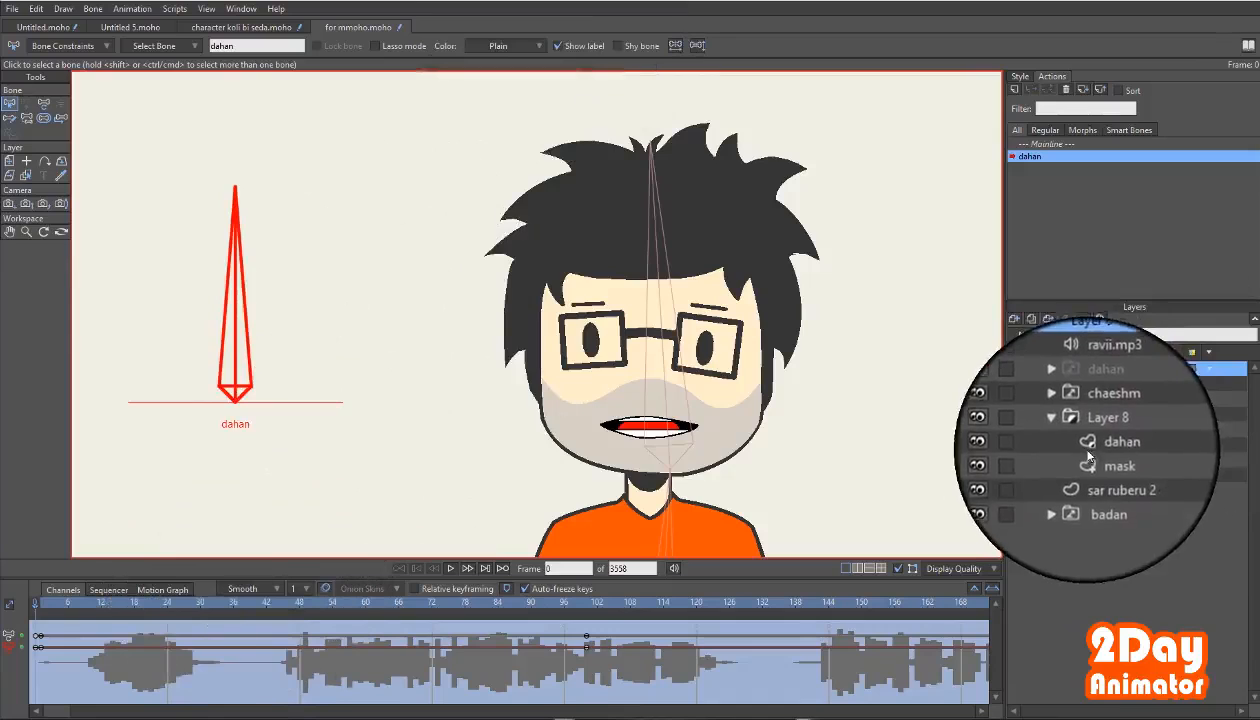
left_click(1093, 449)
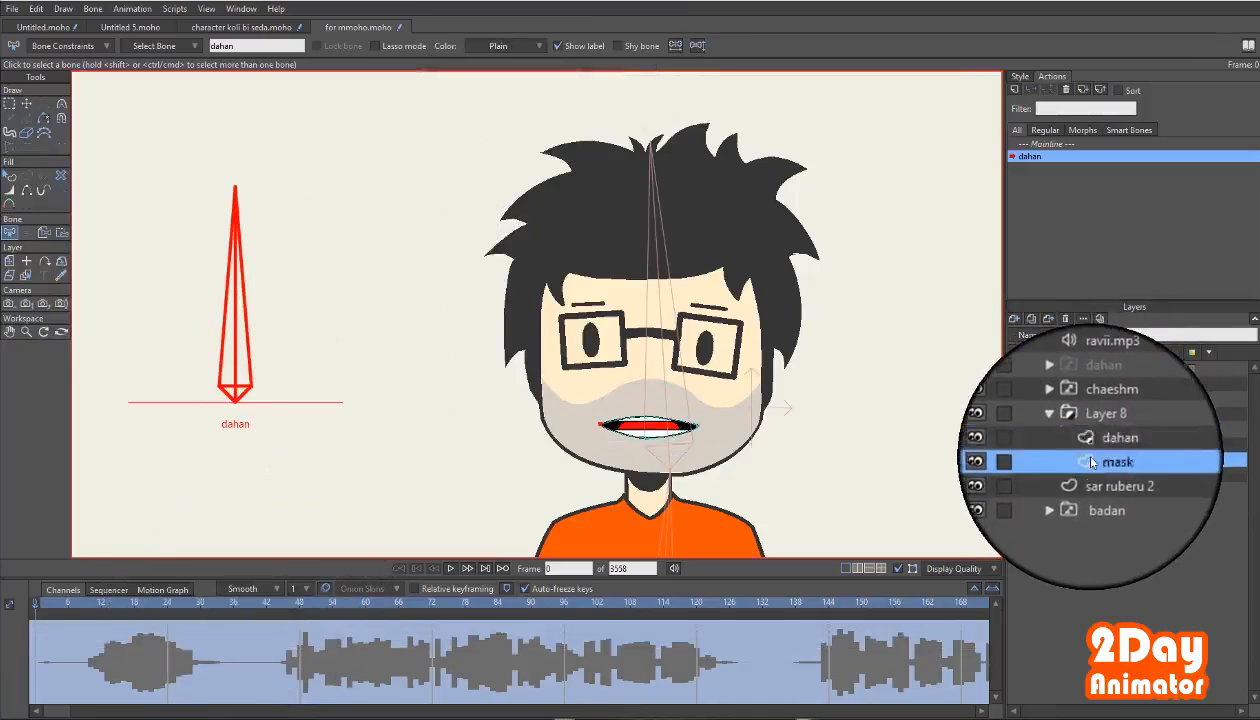
left_click(39, 603)
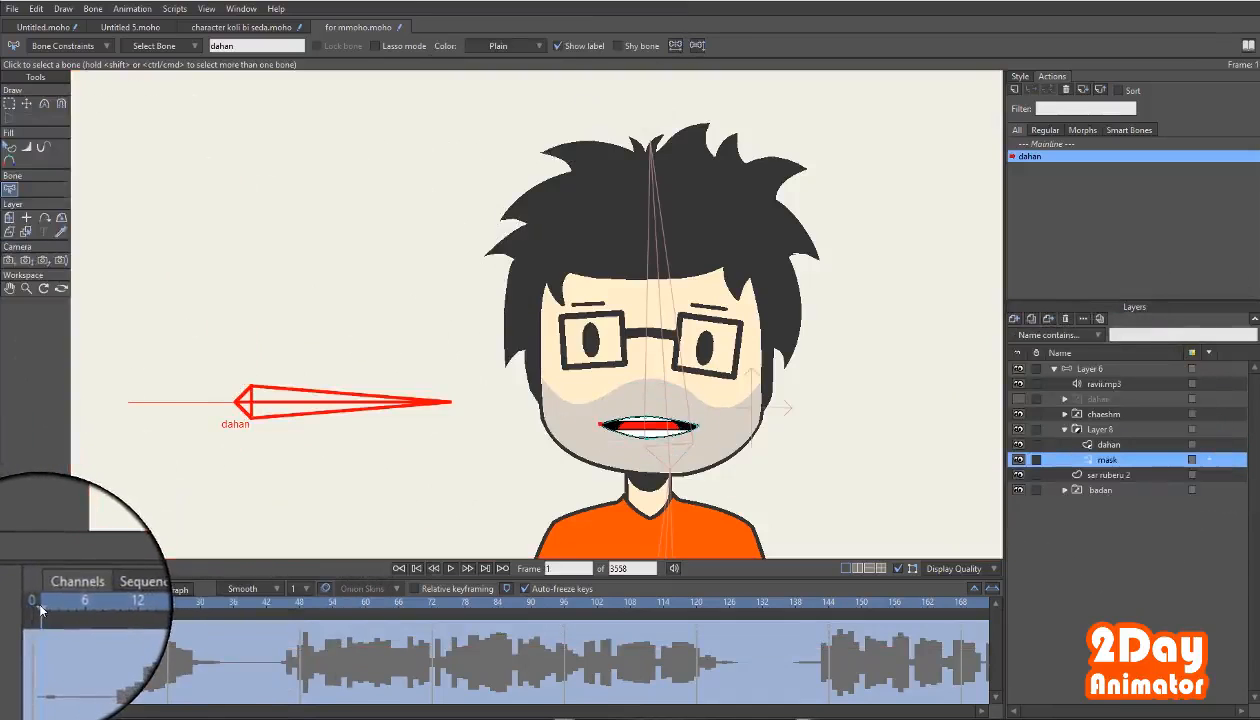
left_click(26, 103)
scroll(650, 425, "up", 2)
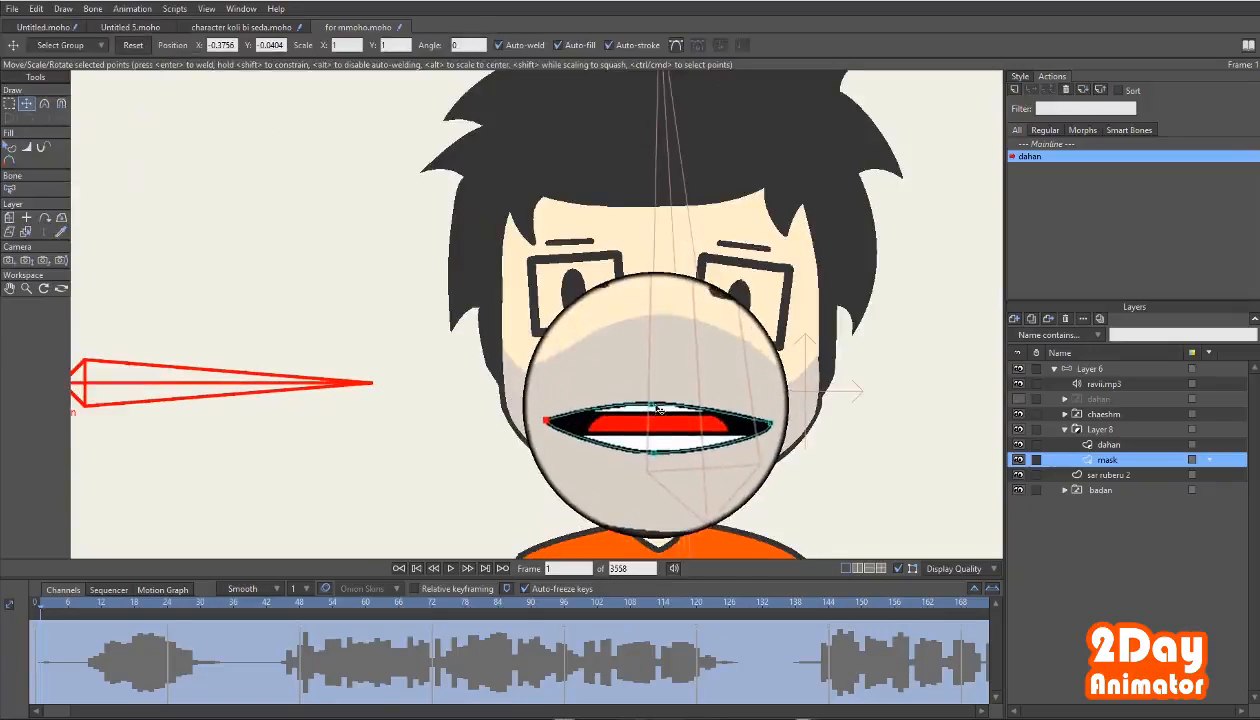
left_click_drag(655, 406, 652, 426)
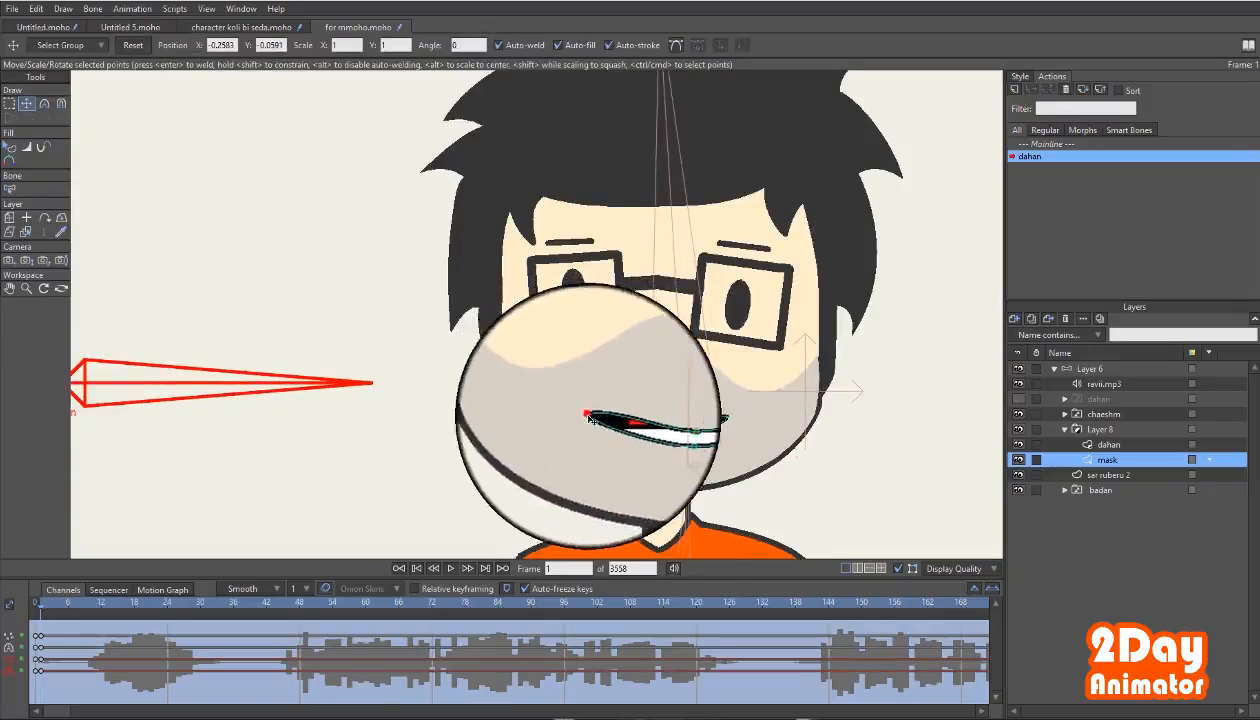
left_click(589, 417)
left_click(658, 430)
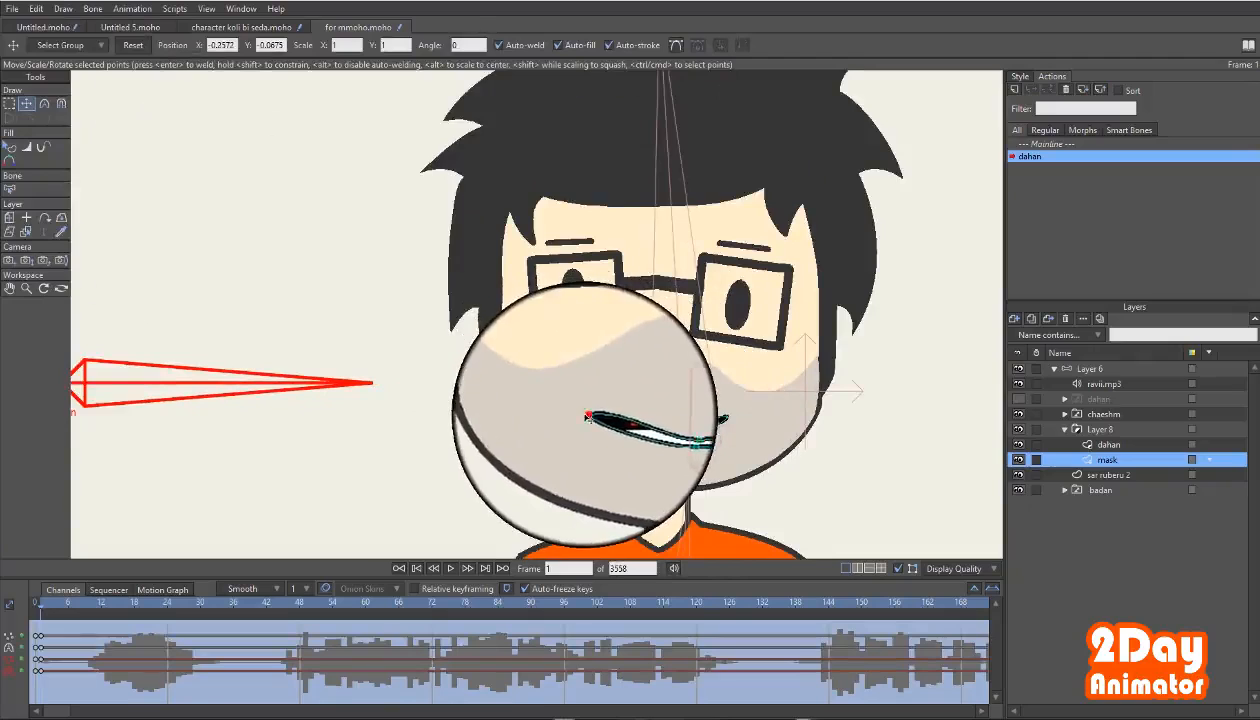
left_click(44, 103)
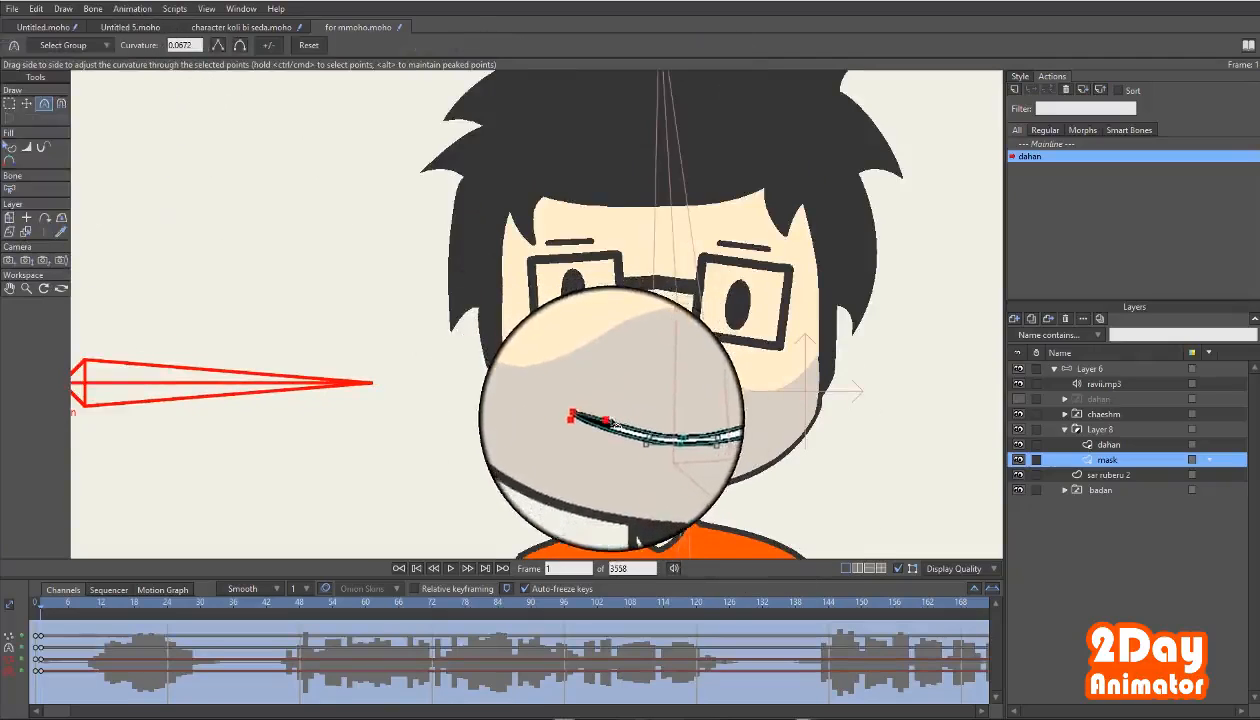
left_click(729, 424)
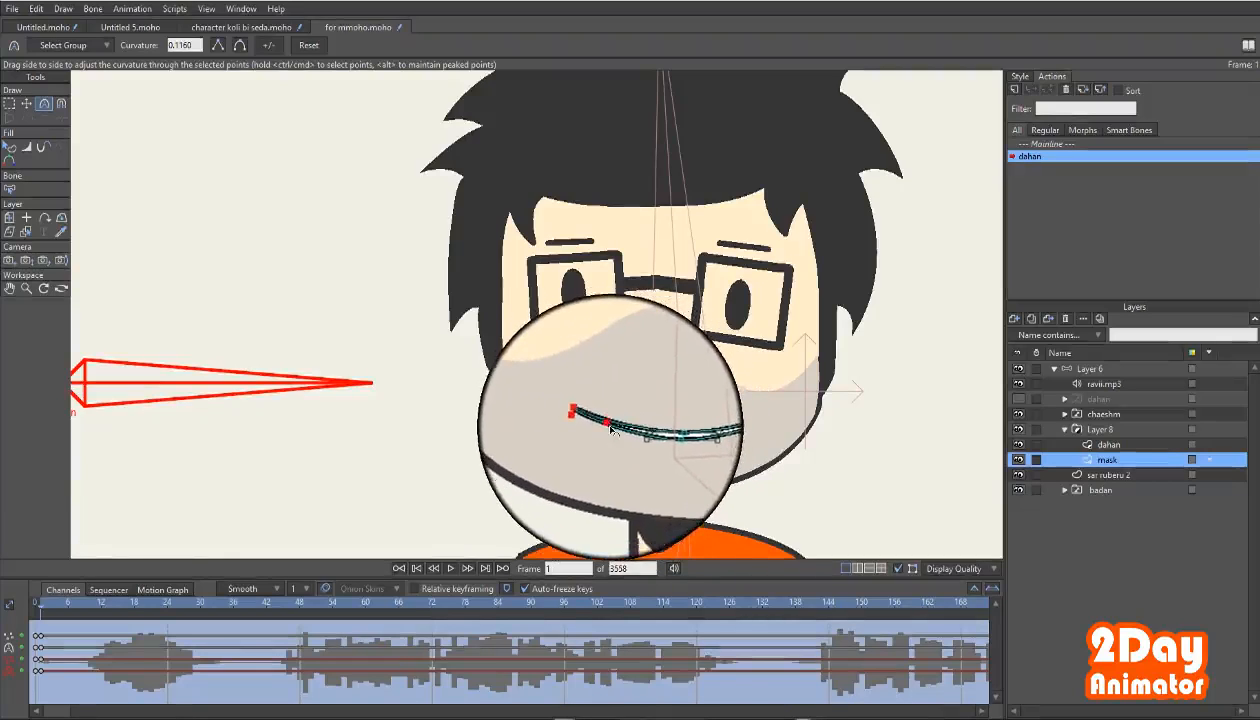
At frame 12, raise the middle points of the mask to form a closed downturned mouth and adjust its corner handles.
left_click(52, 602)
left_click_drag(60, 606, 100, 602)
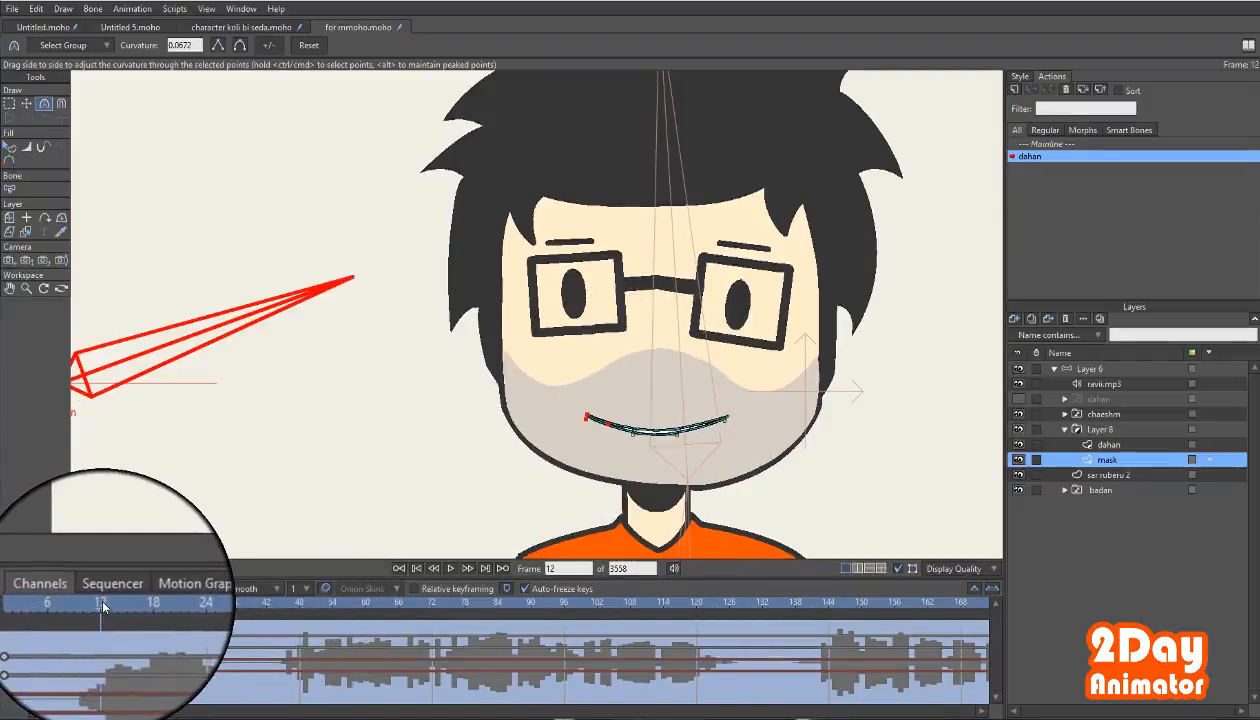
left_click(26, 103)
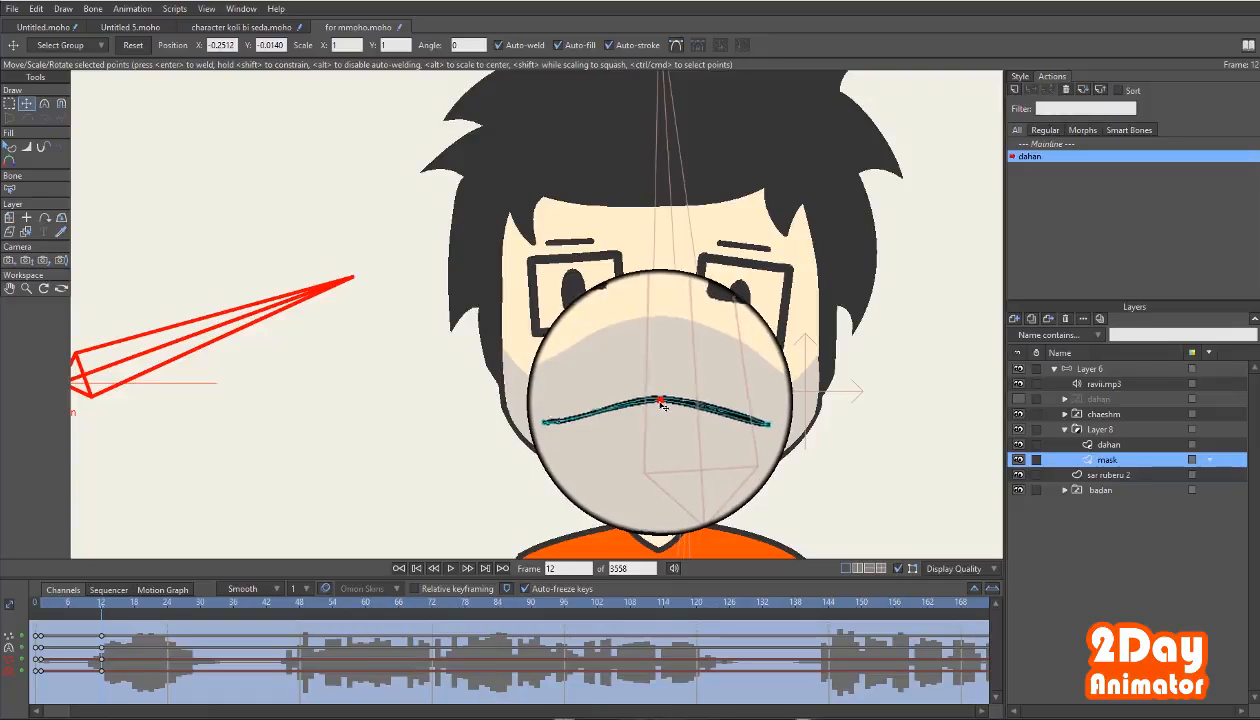
left_click(44, 103)
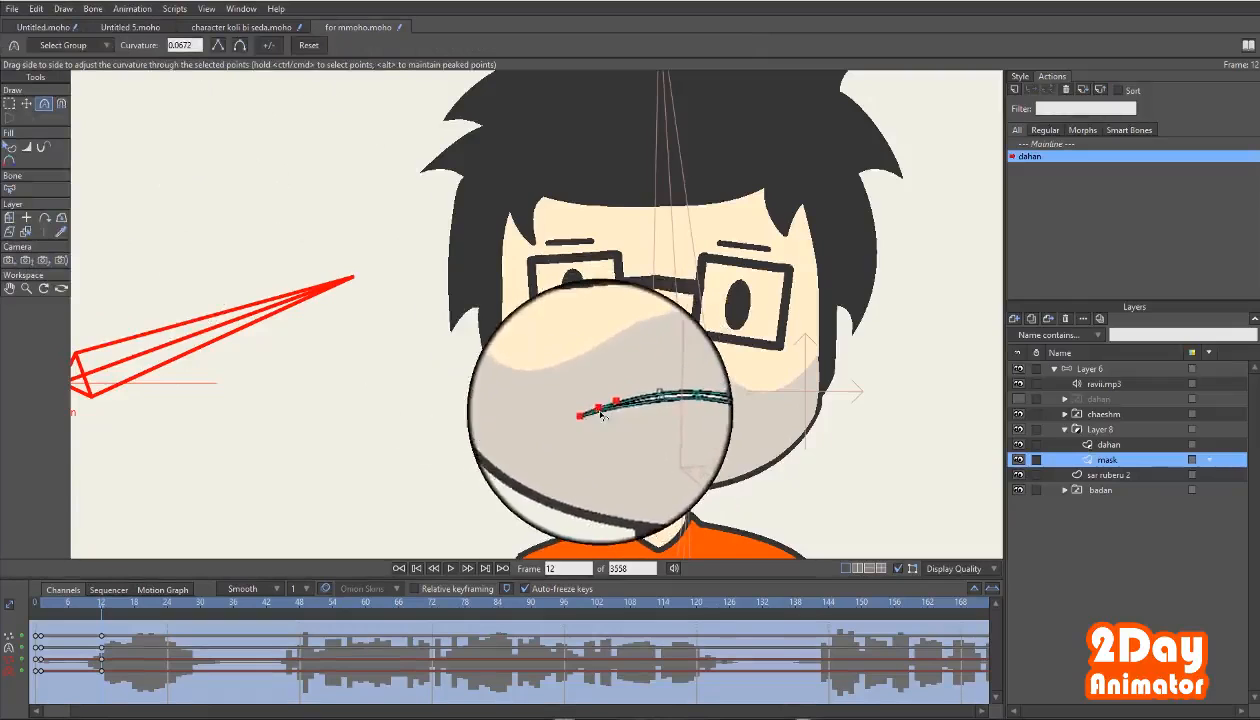
At frame 24, open the mouth mask wide by moving its upper and lower points, and round both corners with the Curvature tool.
left_click(167, 602)
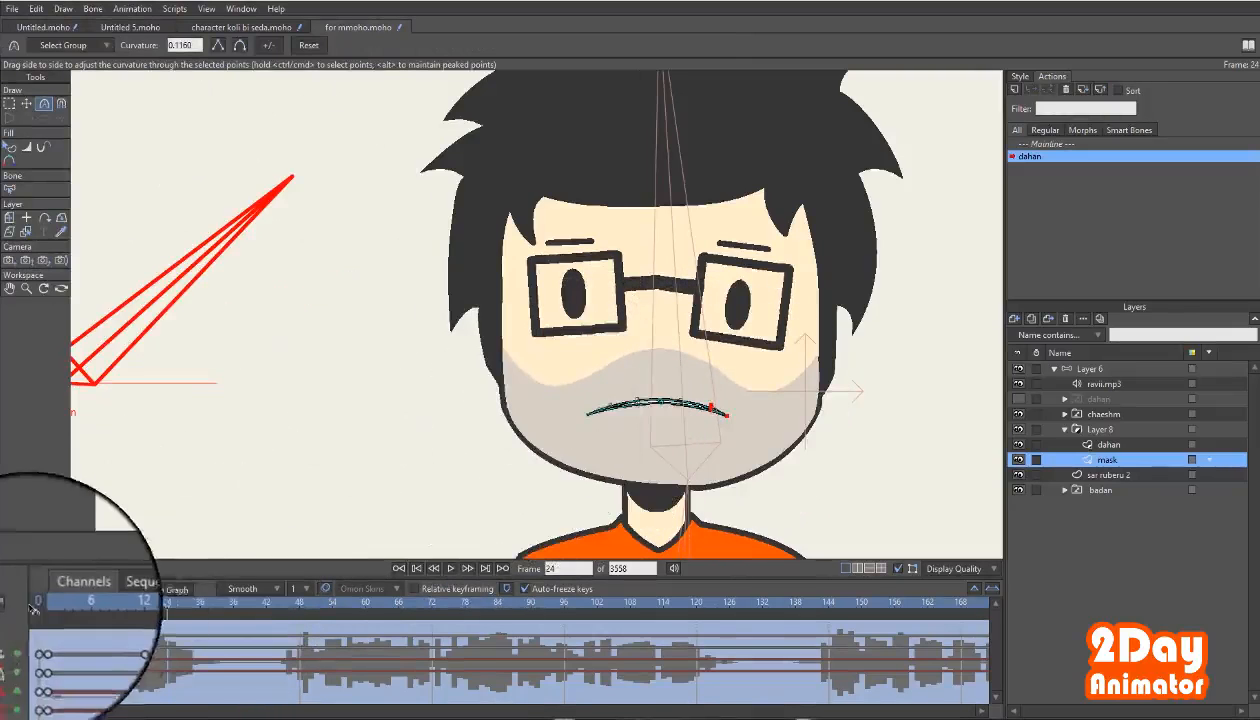
left_click(26, 103)
left_click_drag(660, 405, 658, 414)
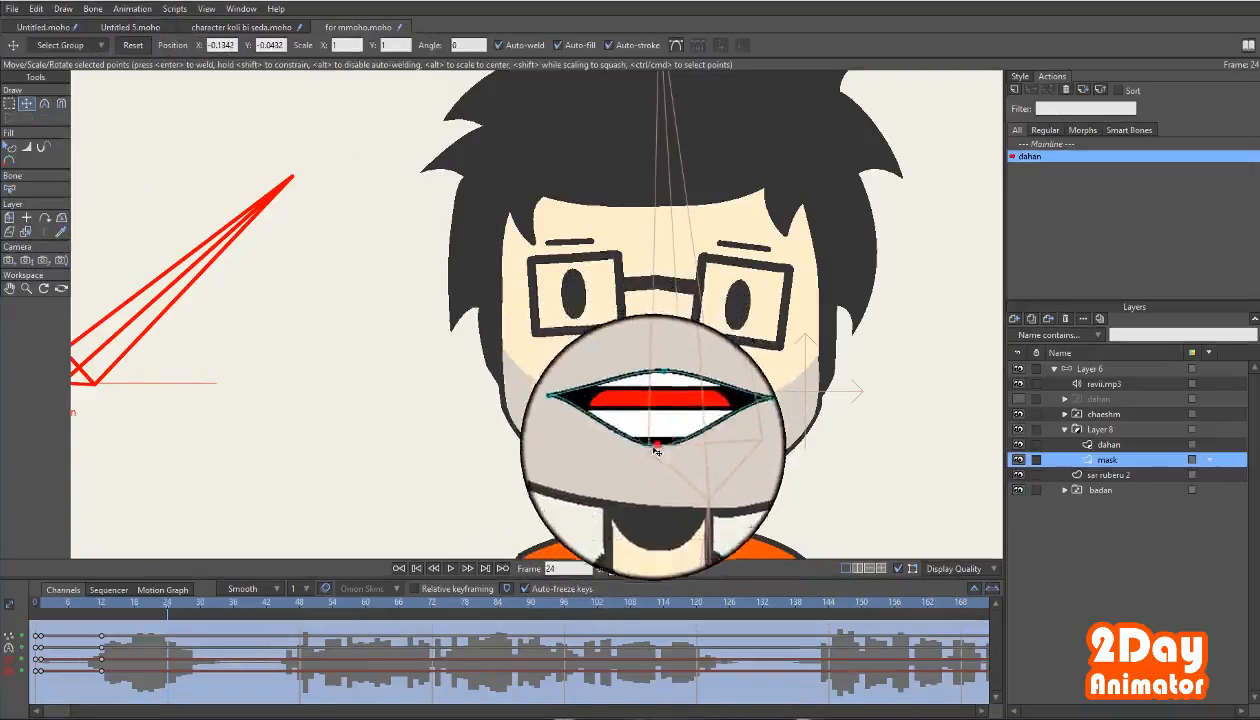
left_click(44, 103)
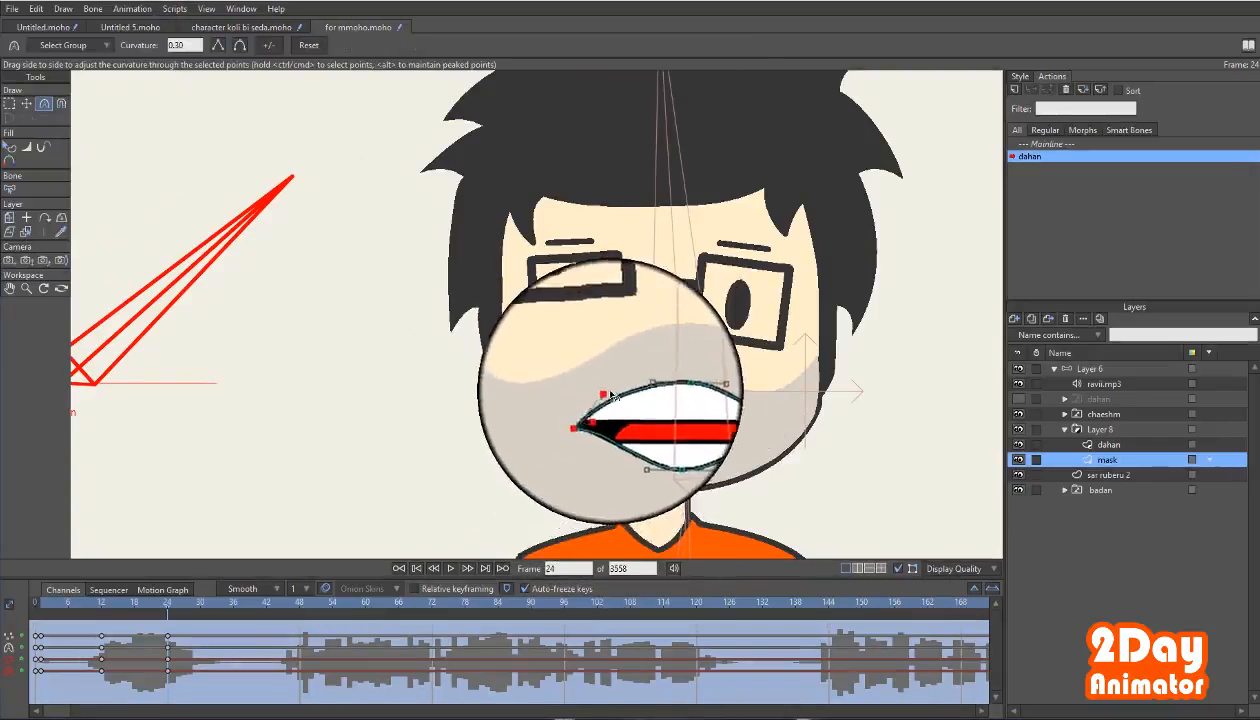
left_click_drag(603, 416, 591, 441)
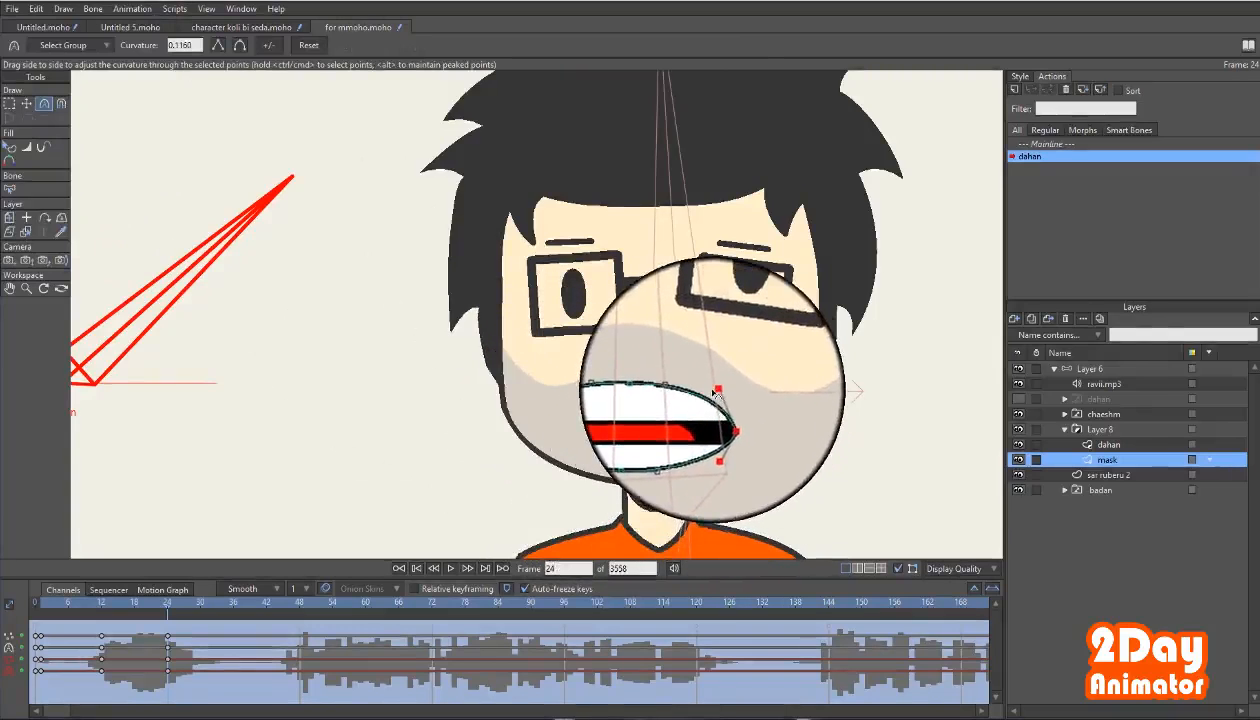
On the dahan layer, key the inner mouth at frame 12, and spread the teeth and lower the tongue at frame 24.
left_click(1108, 444)
left_click(26, 103)
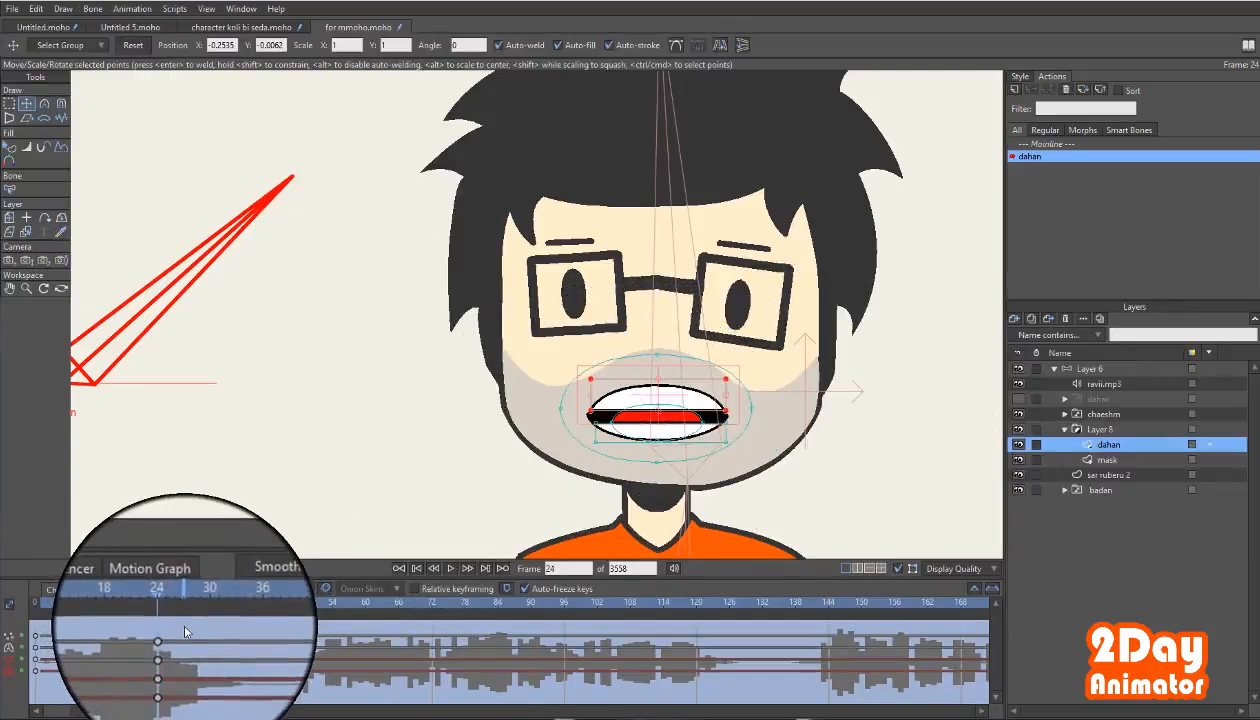
left_click_drag(184, 627, 102, 670)
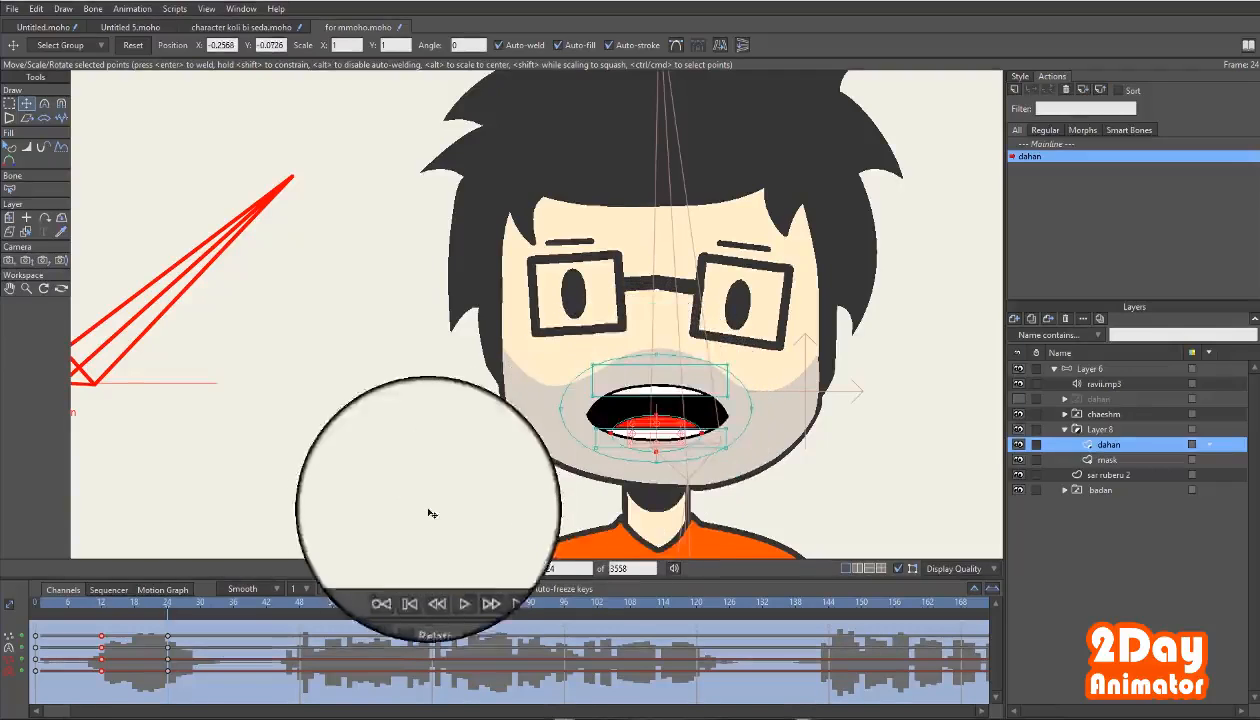
At frame 36, bring the upper and lower teeth together on the dahan layer and flatten the mask into a wide, shallow mouth.
left_click_drag(175, 605, 233, 598)
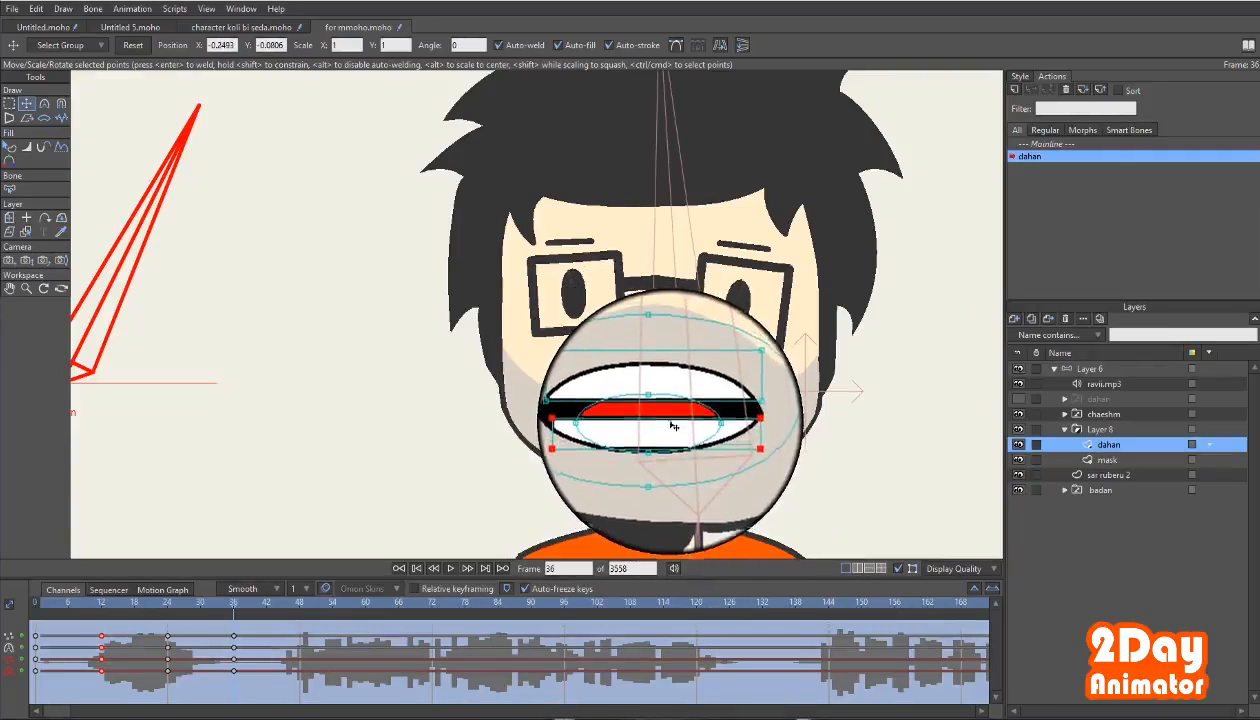
left_click(1107, 460)
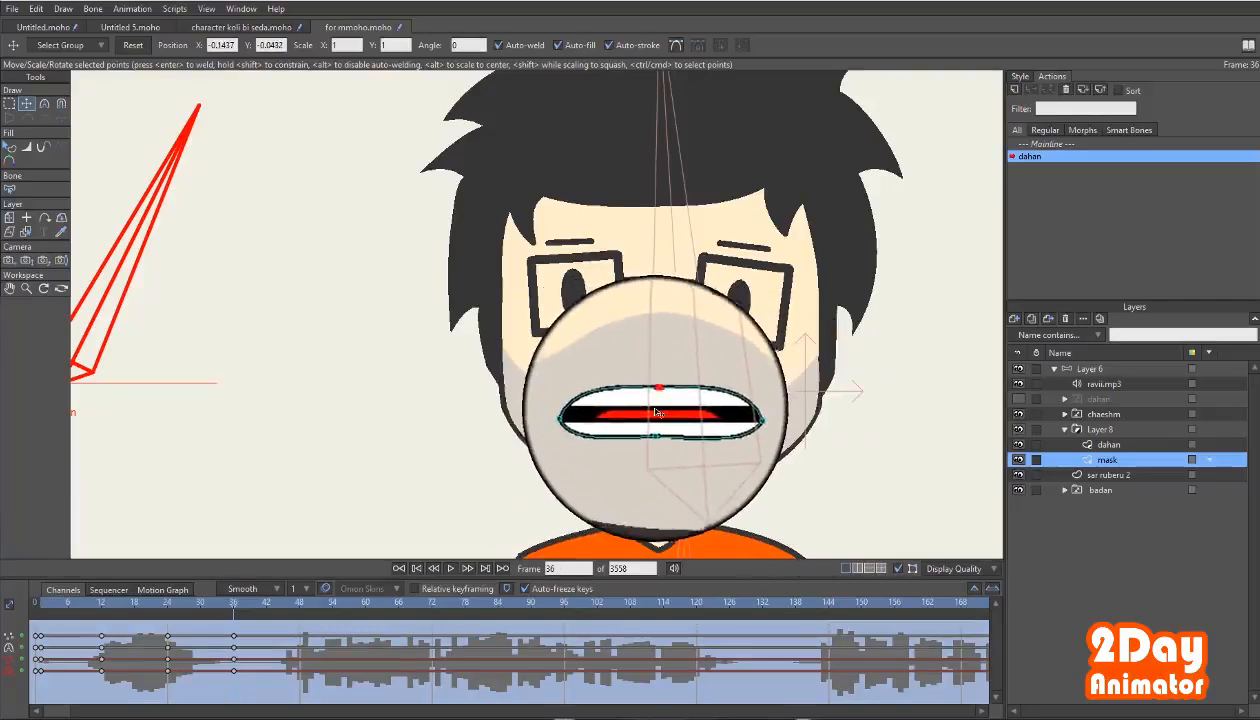
left_click(1108, 444)
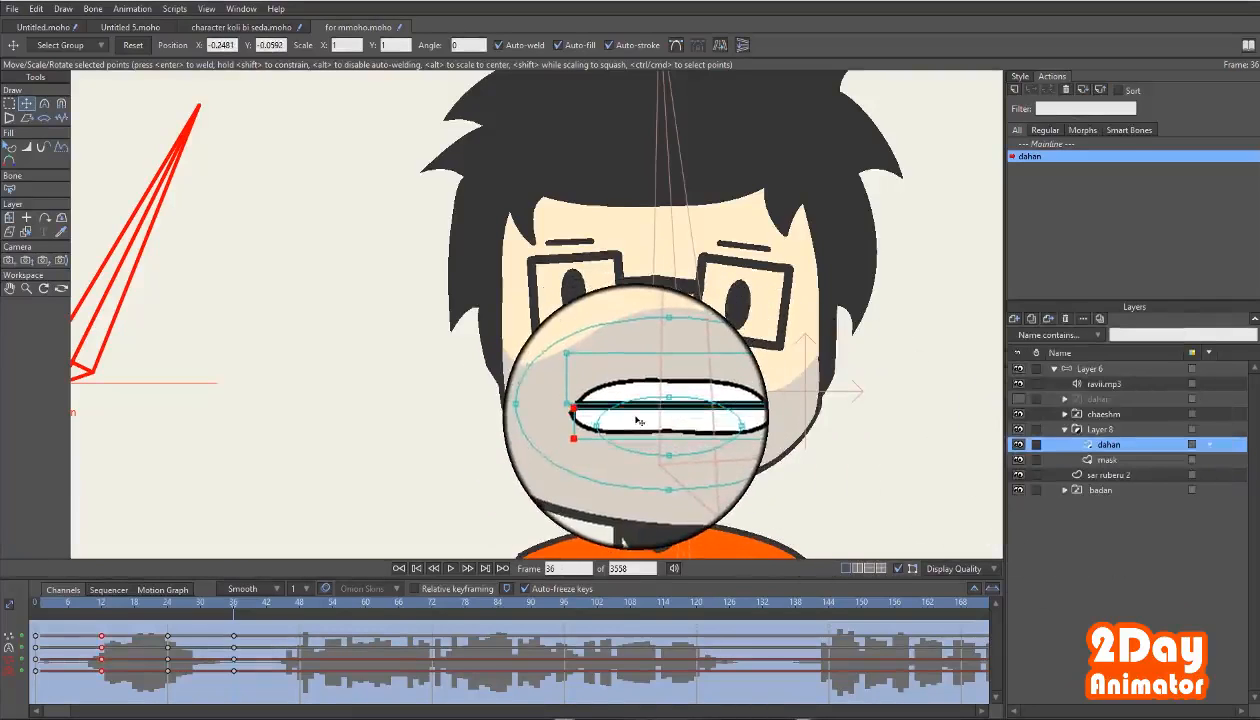
At frame 48, shape the mask into a small round mouth with adjusted curvature, and reposition the tongue on the dahan layer.
left_click(299, 603)
left_click(1107, 460)
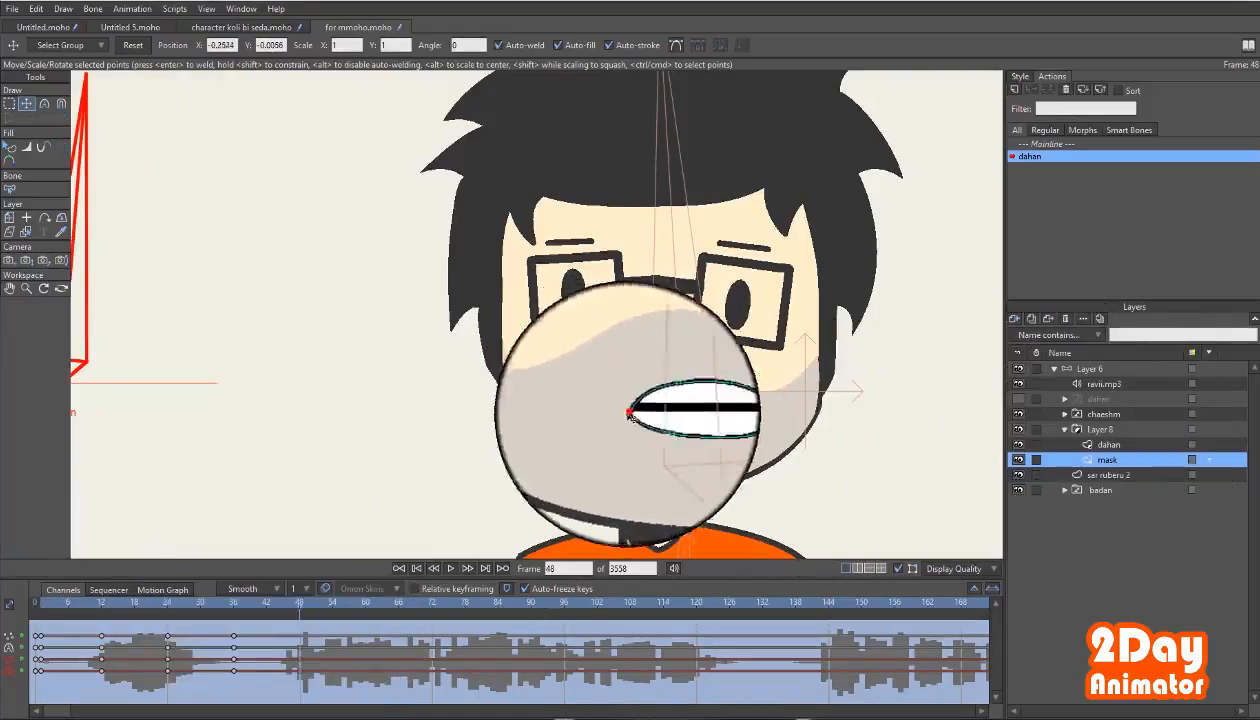
left_click(44, 103)
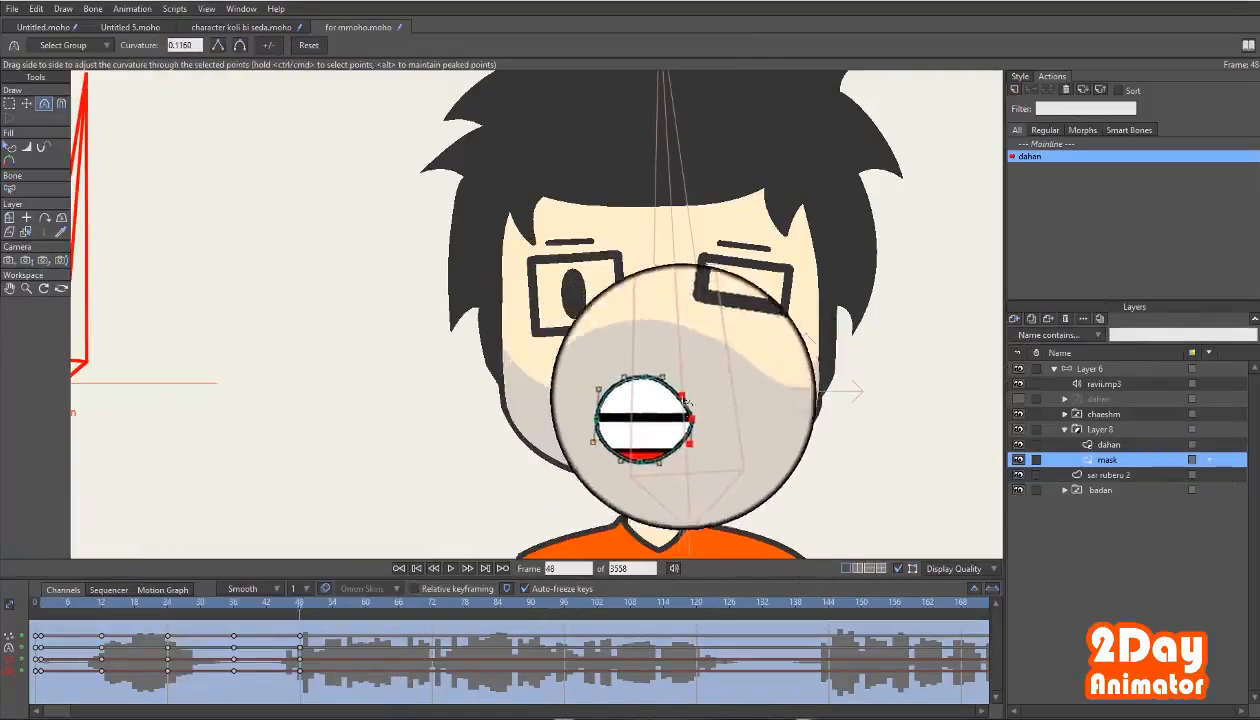
left_click(1108, 444)
left_click(27, 103)
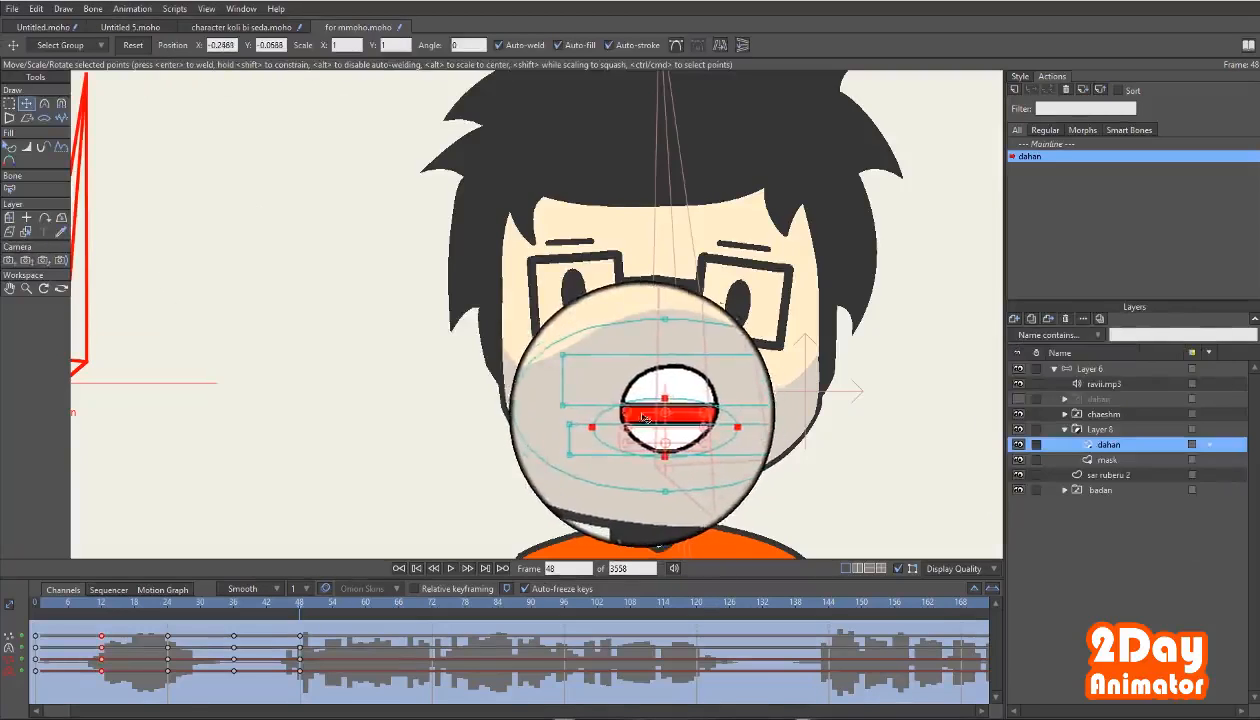
At frame 60, reshape the mouth mask into an oval with adjusted corner curvature, and scrub back to preview the earlier mouth shapes.
left_click(366, 604)
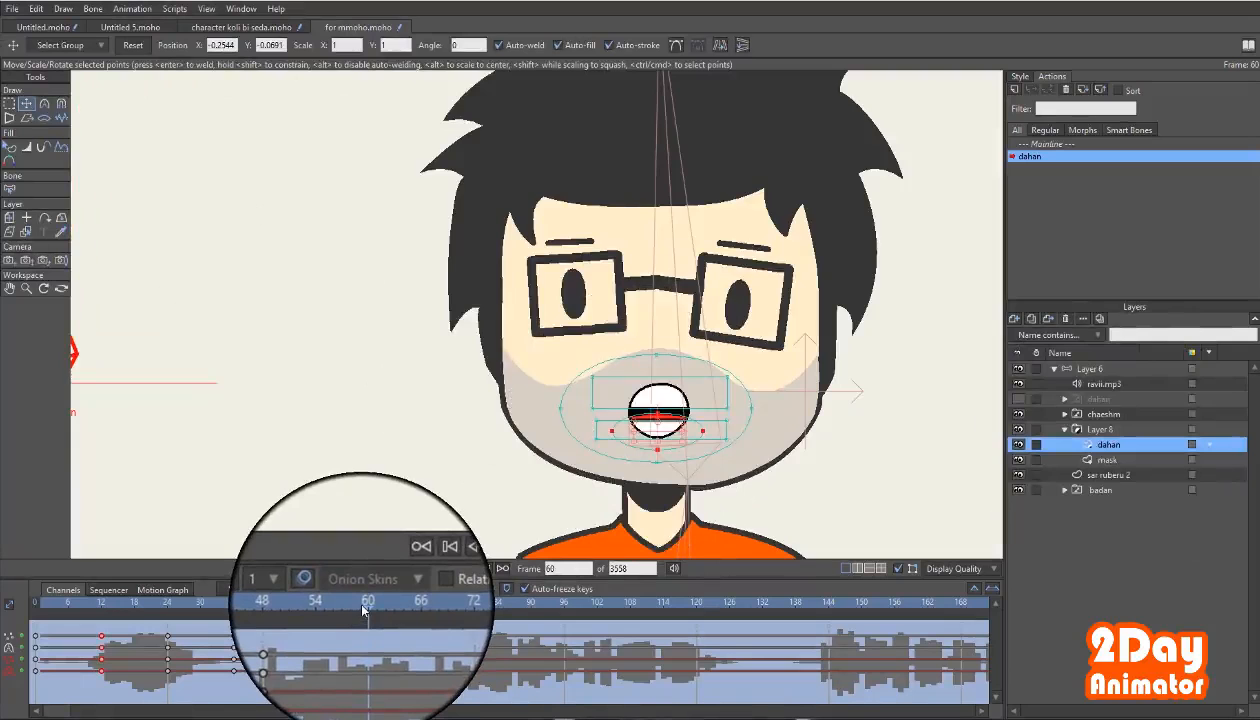
left_click(1107, 459)
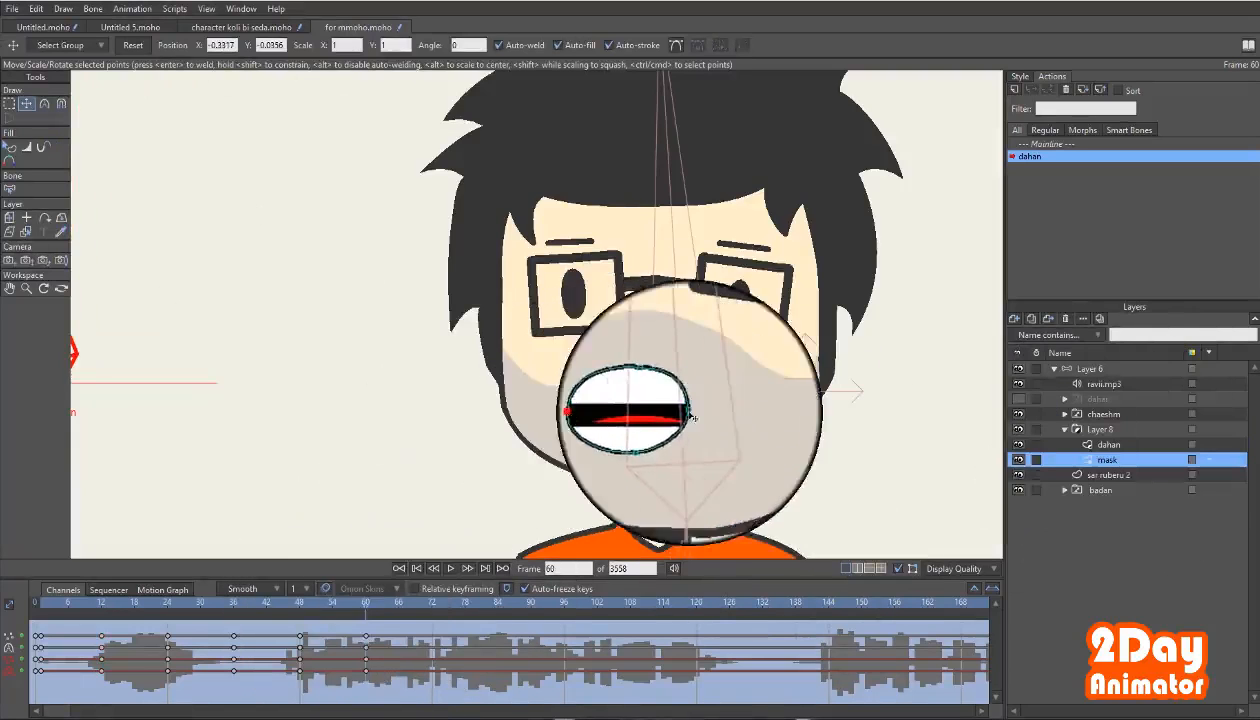
key("c")
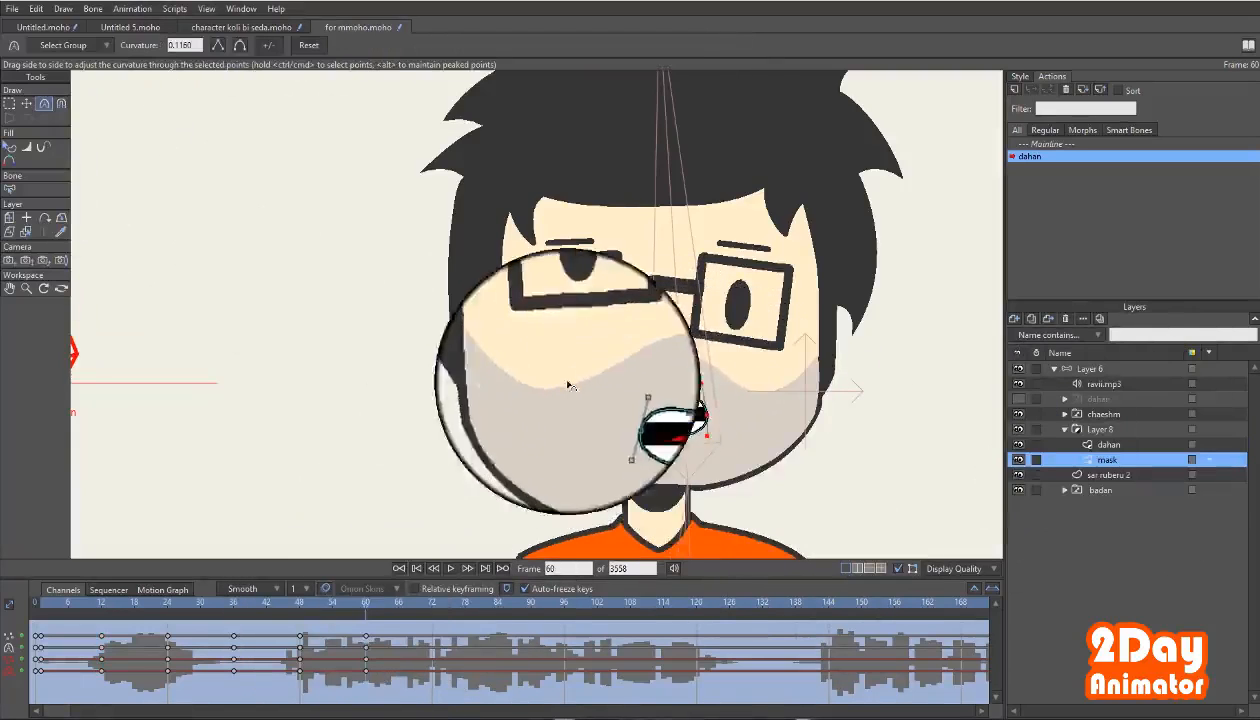
left_click(26, 103)
left_click(129, 604)
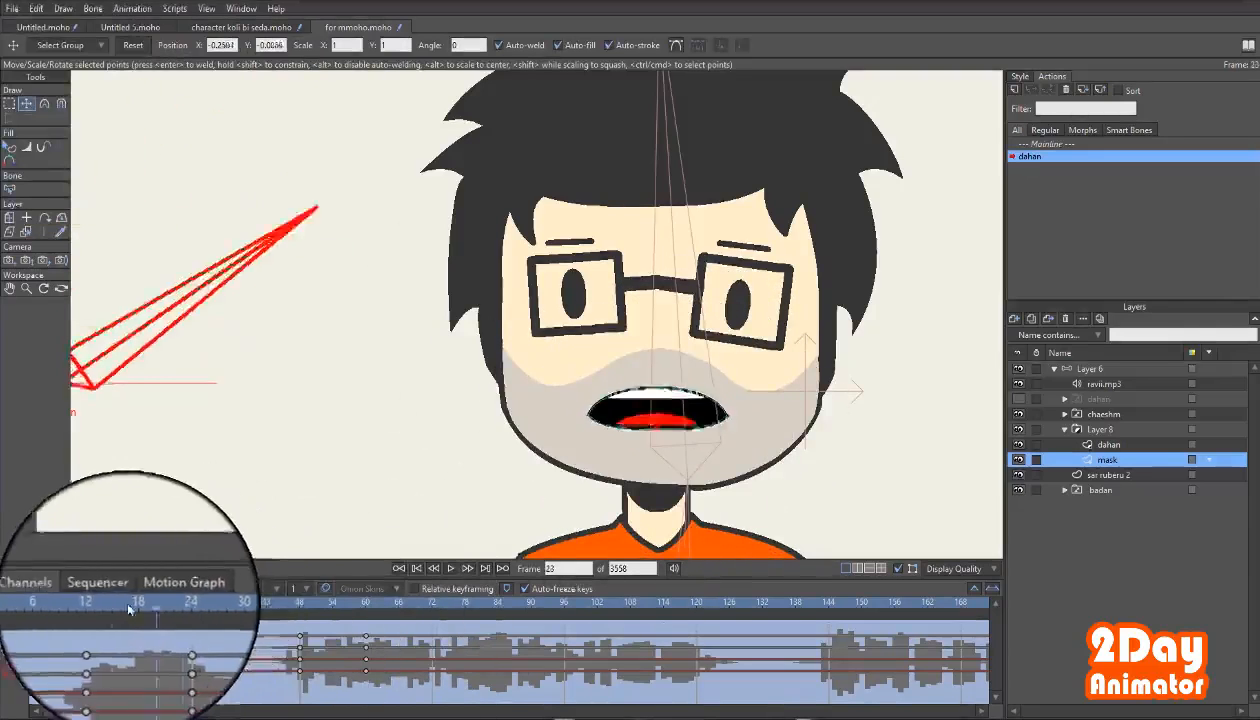
At frame 72, reposition the inner mouth parts on the dahan layer and adjust the curvature of the mask.
left_click(365, 604)
left_click(431, 604)
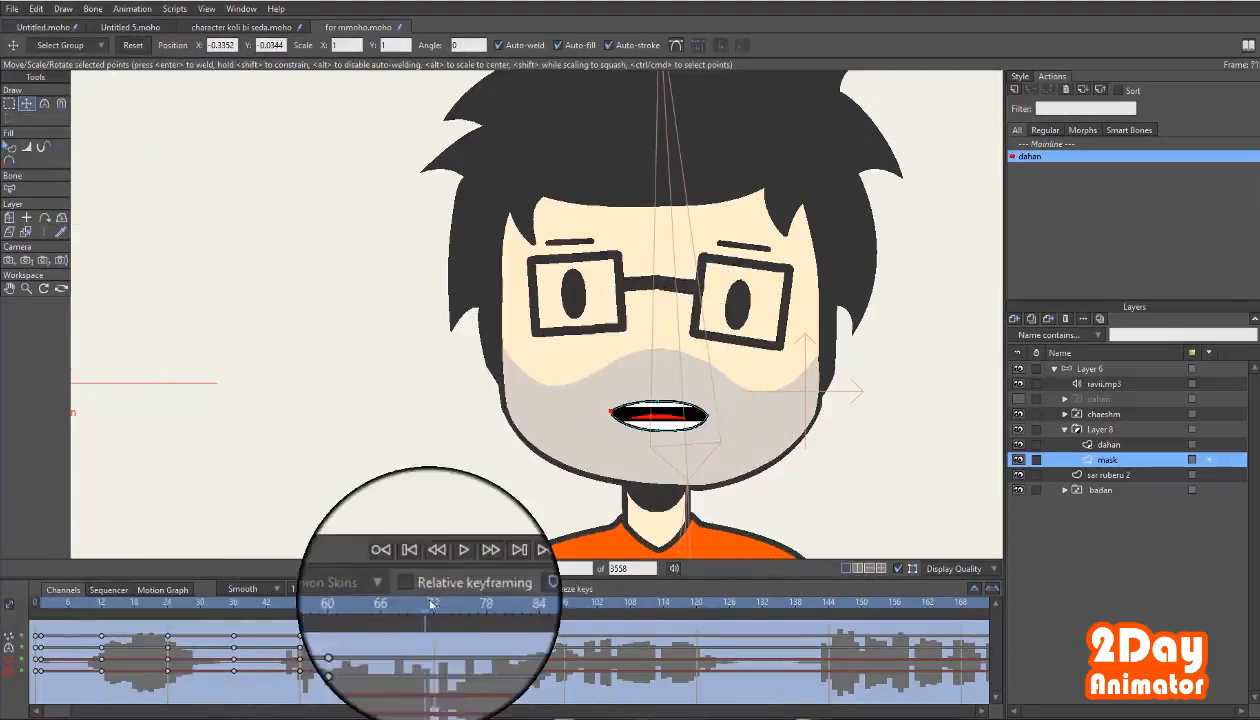
left_click(1108, 444)
left_click(1107, 460)
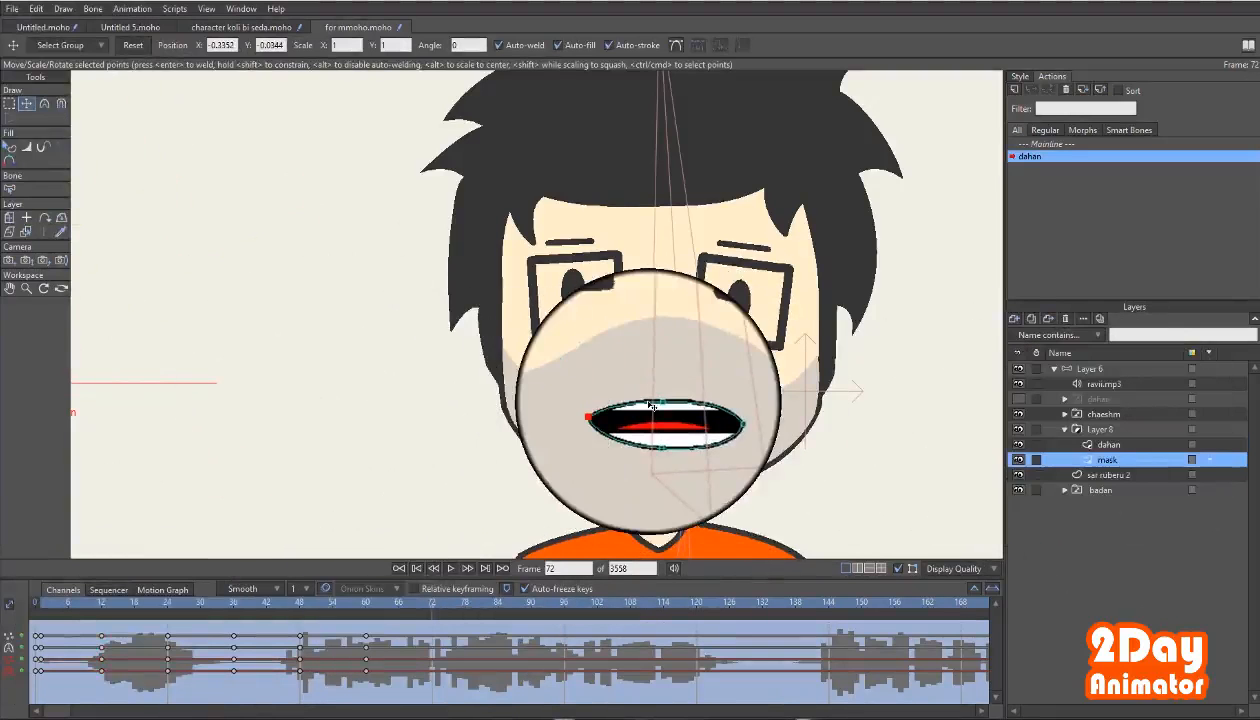
left_click(1108, 444)
left_click_drag(661, 428, 703, 352)
left_click(1107, 460)
left_click(42, 104)
At frame 84, stretch the mask into a tall open mouth with adjusted curvature, and reposition the inner mouth on the dahan layer.
left_click(498, 604)
left_click(26, 104)
left_click_drag(659, 402, 661, 383)
left_click_drag(659, 419, 665, 451)
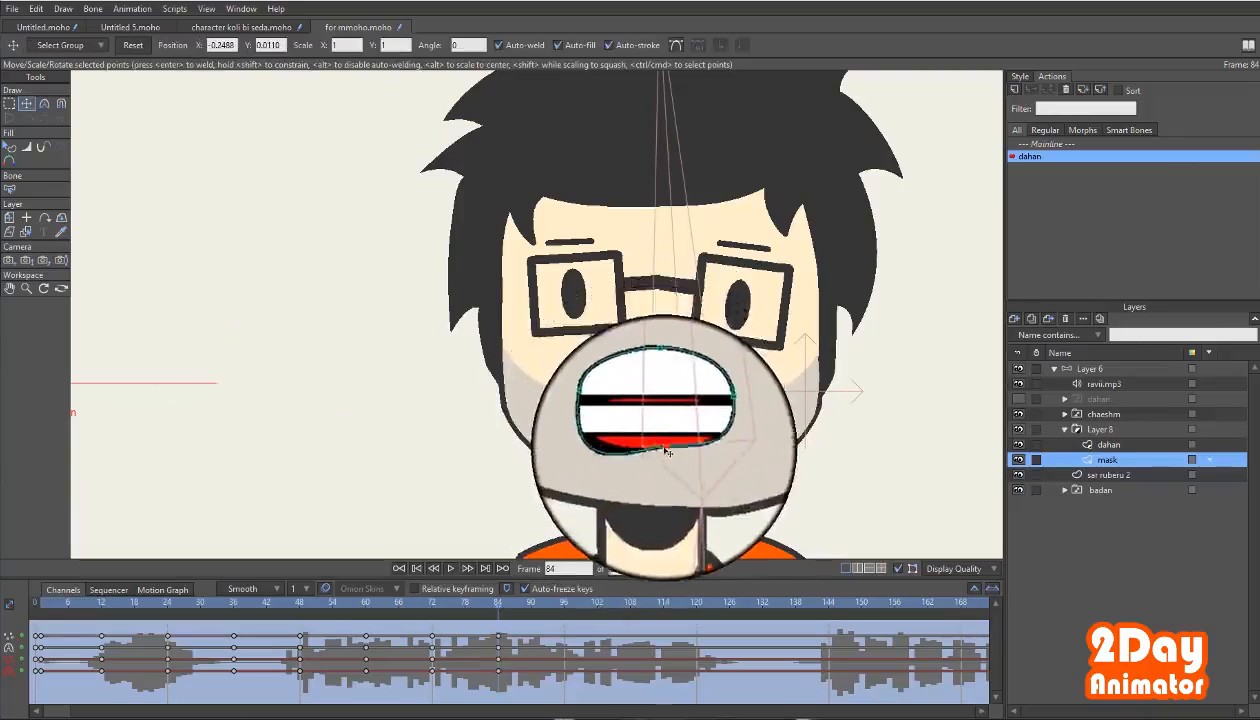
left_click_drag(660, 384, 700, 364)
left_click(45, 104)
left_click_drag(659, 457, 606, 473)
left_click(27, 104)
left_click(1108, 444)
left_click_drag(608, 426, 656, 443)
At frame 96, flatten the mask into a thin closed mouth line and scrub the action to preview the shape.
left_click(564, 604)
left_click(1107, 460)
left_click_drag(659, 372, 658, 414)
left_click_drag(658, 455, 600, 384)
left_click(45, 104)
left_click(27, 104)
left_click_drag(658, 424, 658, 415)
left_click(612, 413)
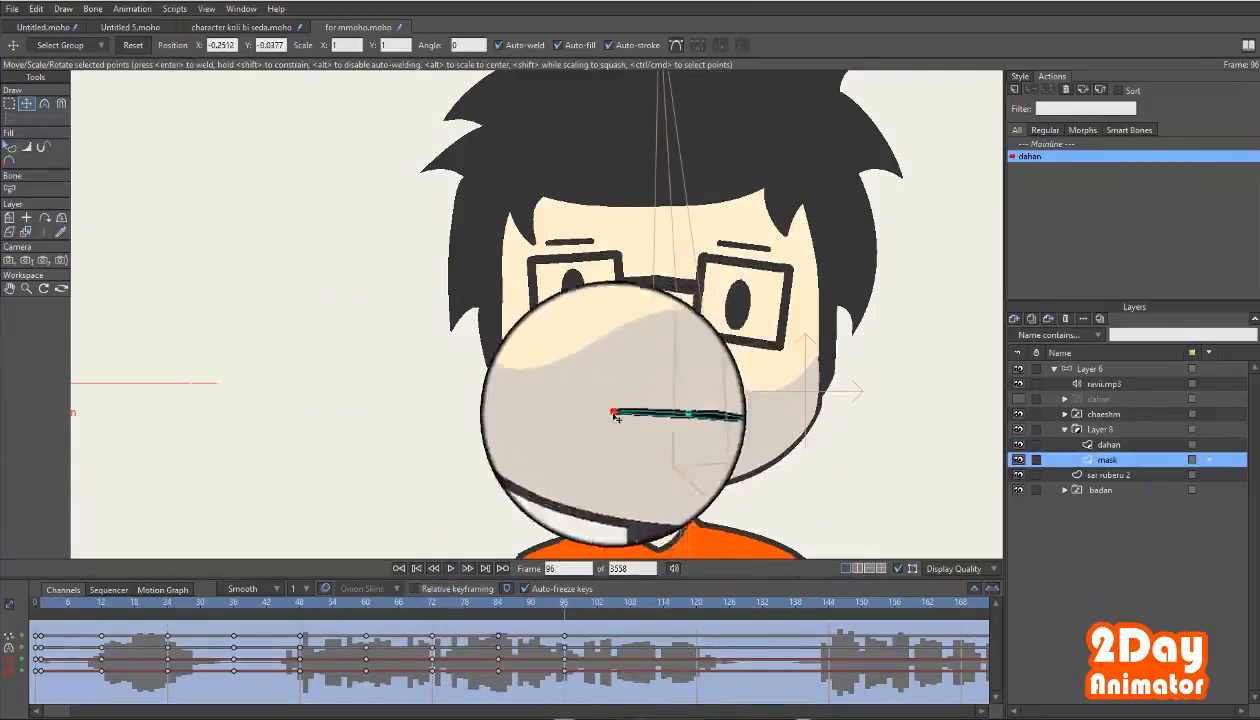
scroll(612, 411, "down", 2)
left_click_drag(561, 606, 611, 612)
On the Mainline, test the mouth shapes by rotating Layer 6's dahan bone at frame 12, and delete the resulting keys.
double_click(1033, 141)
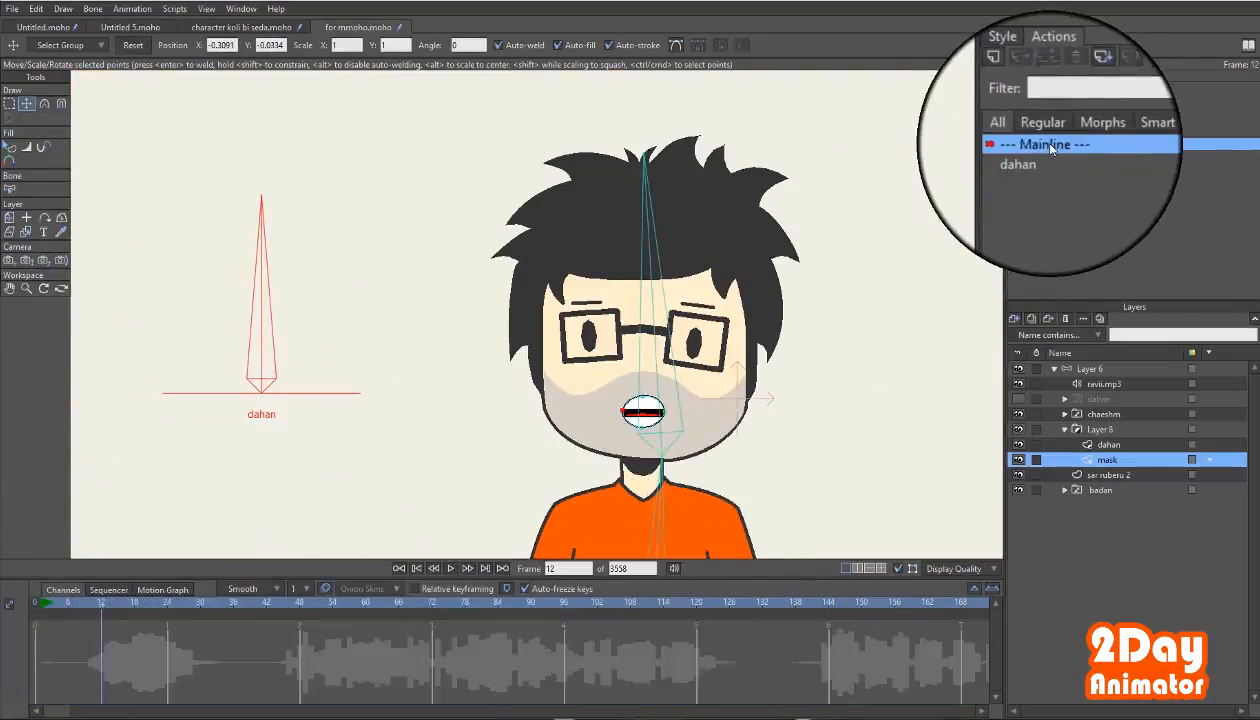
left_click(1084, 369)
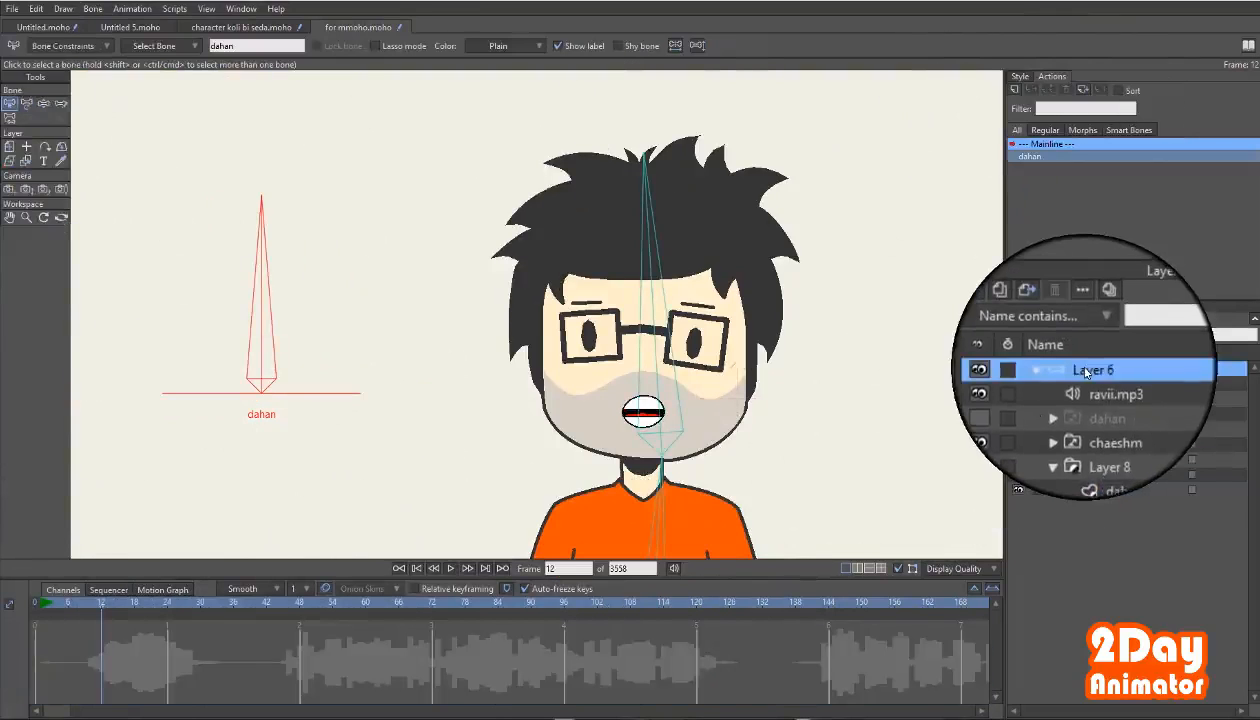
left_click_drag(264, 252, 313, 336)
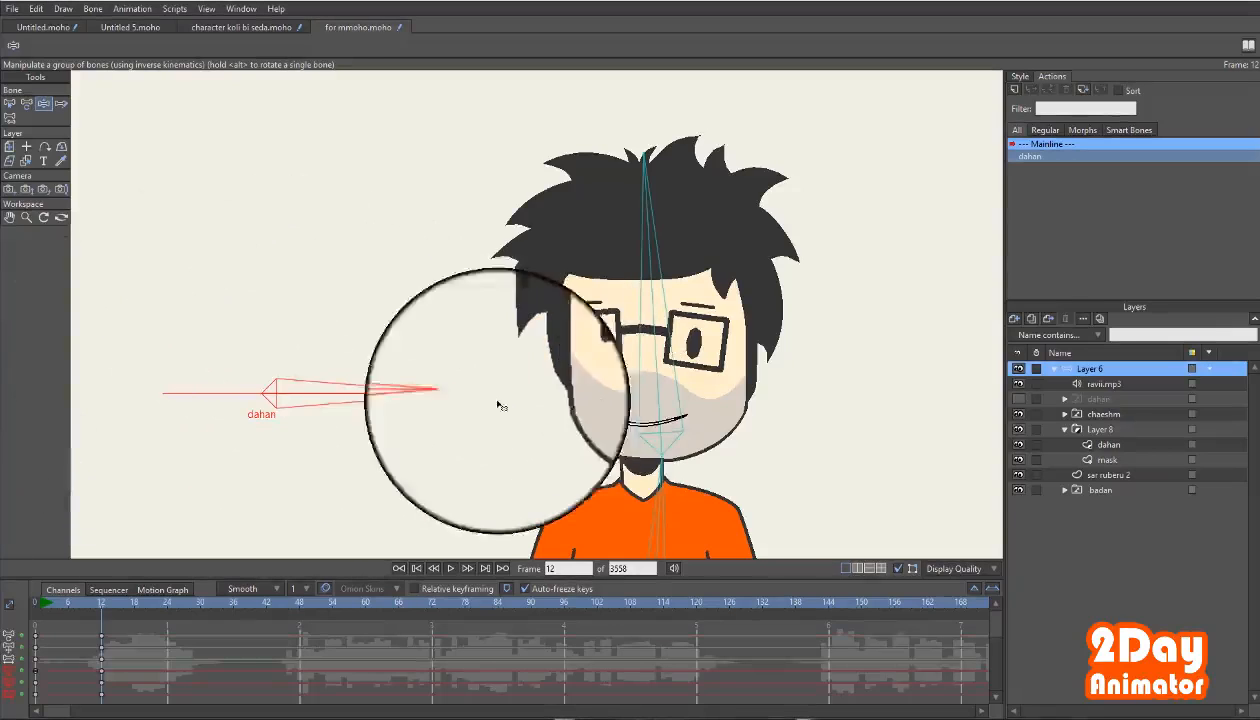
left_click_drag(437, 408, 180, 349)
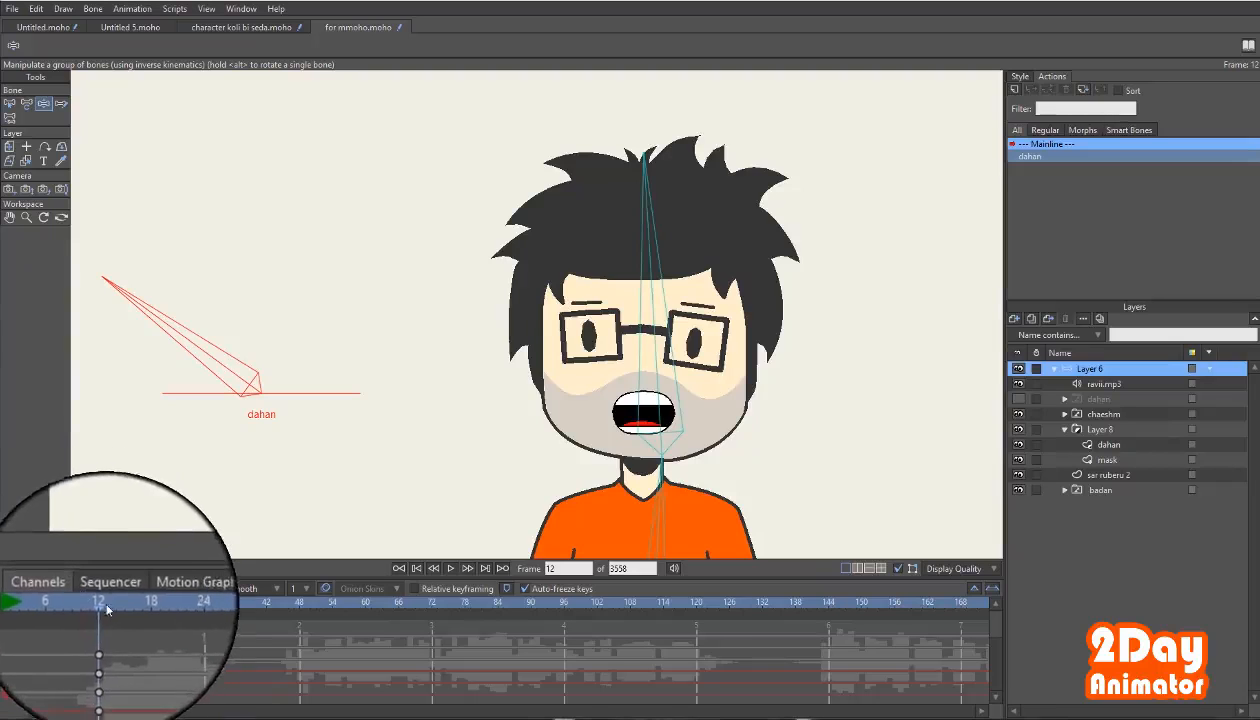
left_click_drag(118, 624, 78, 712)
key("Delete")
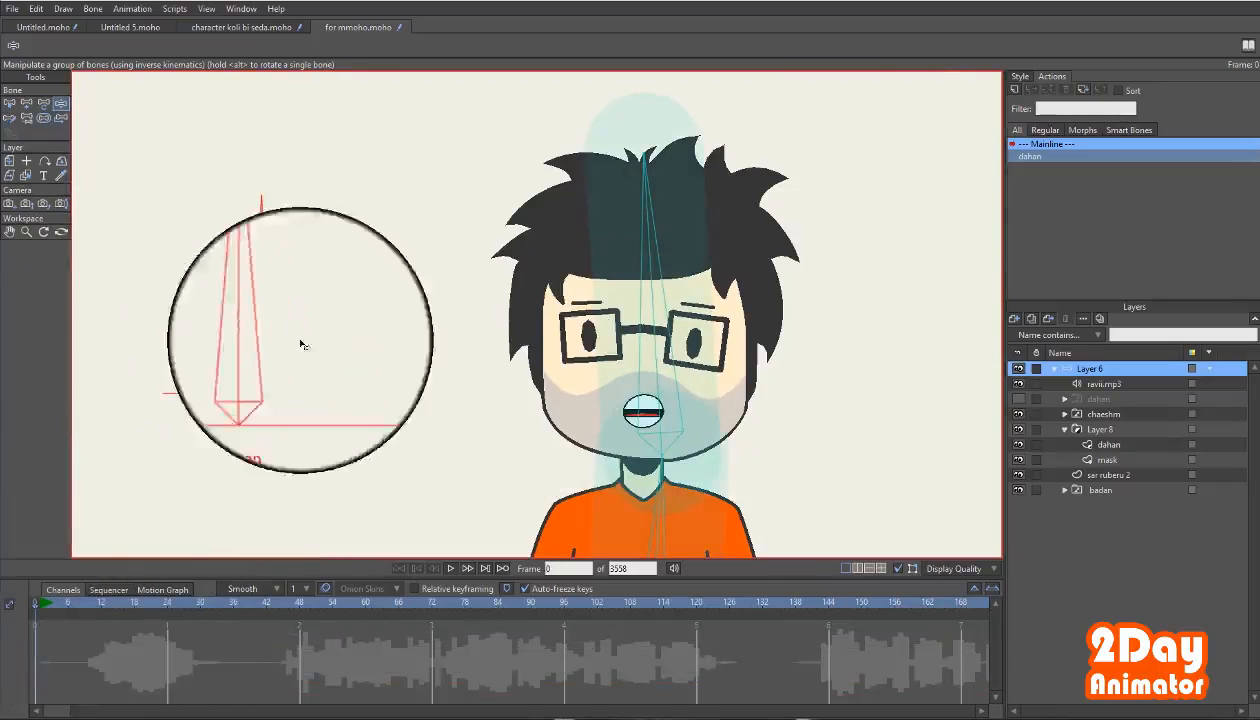
Reopen the dahan action and narrow the smile at frame 1 by moving the mask's corner points inward.
left_click(1030, 156)
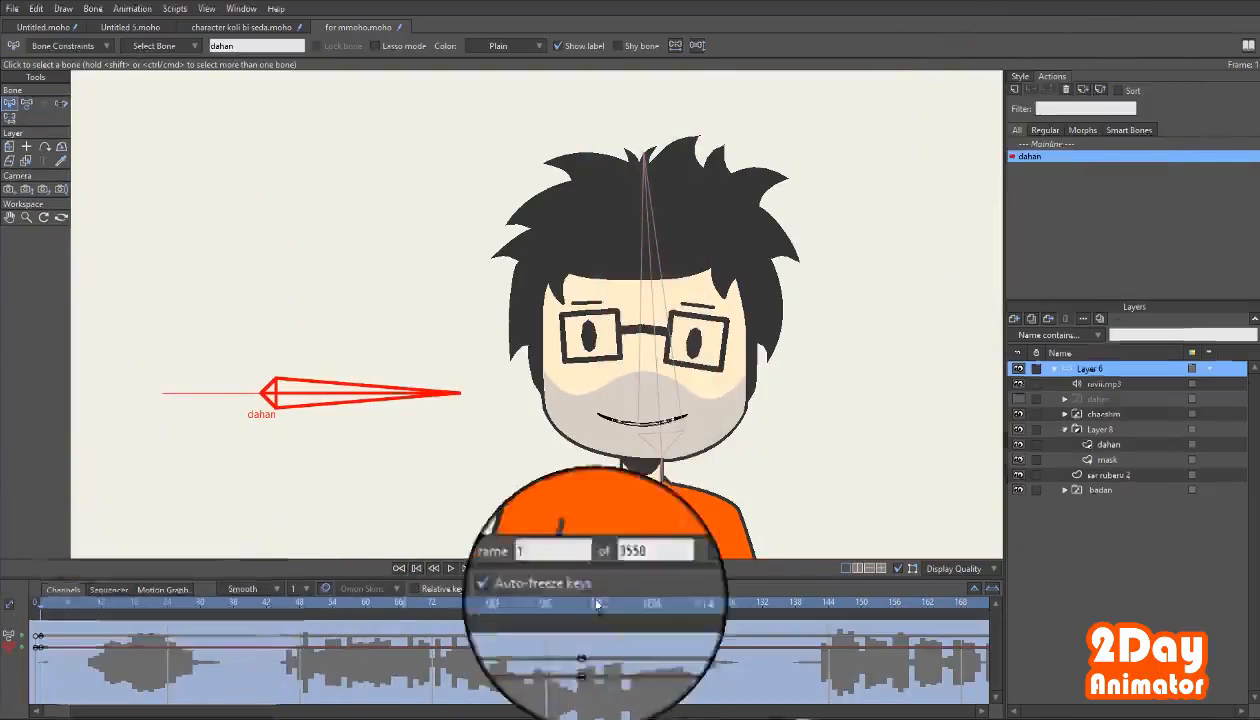
left_click(1108, 444)
left_click(101, 603)
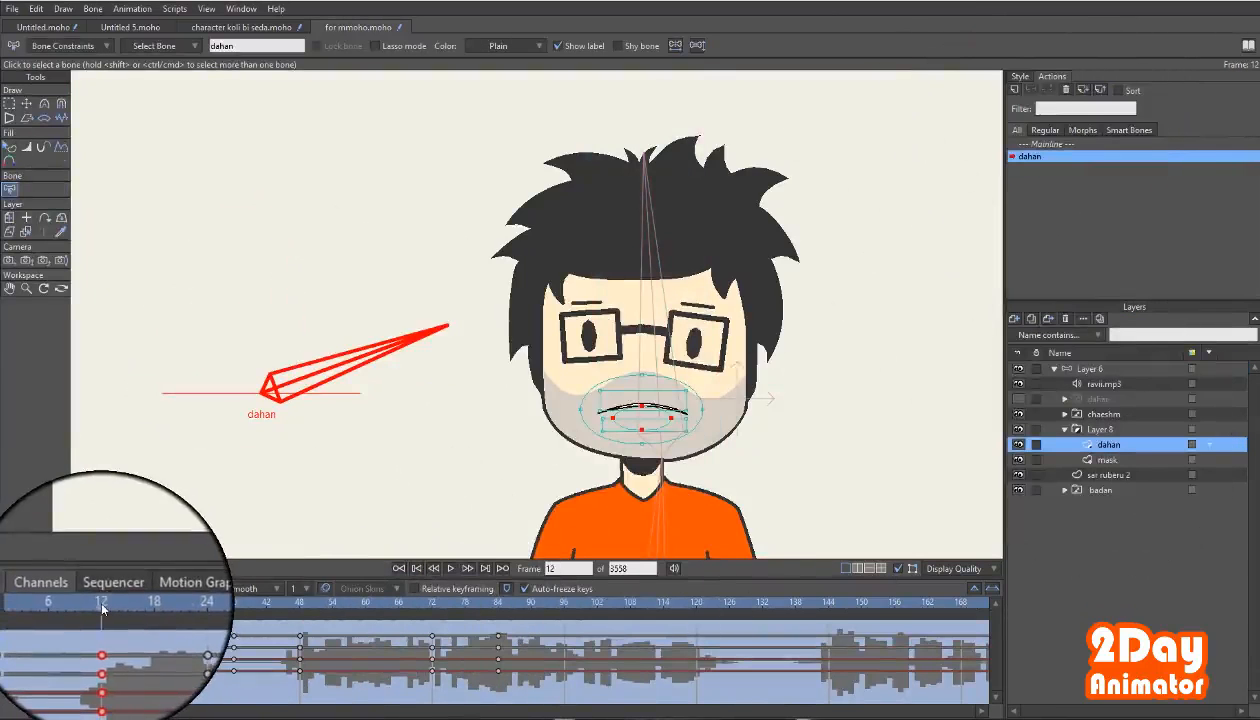
scroll(630, 410, "up", 2)
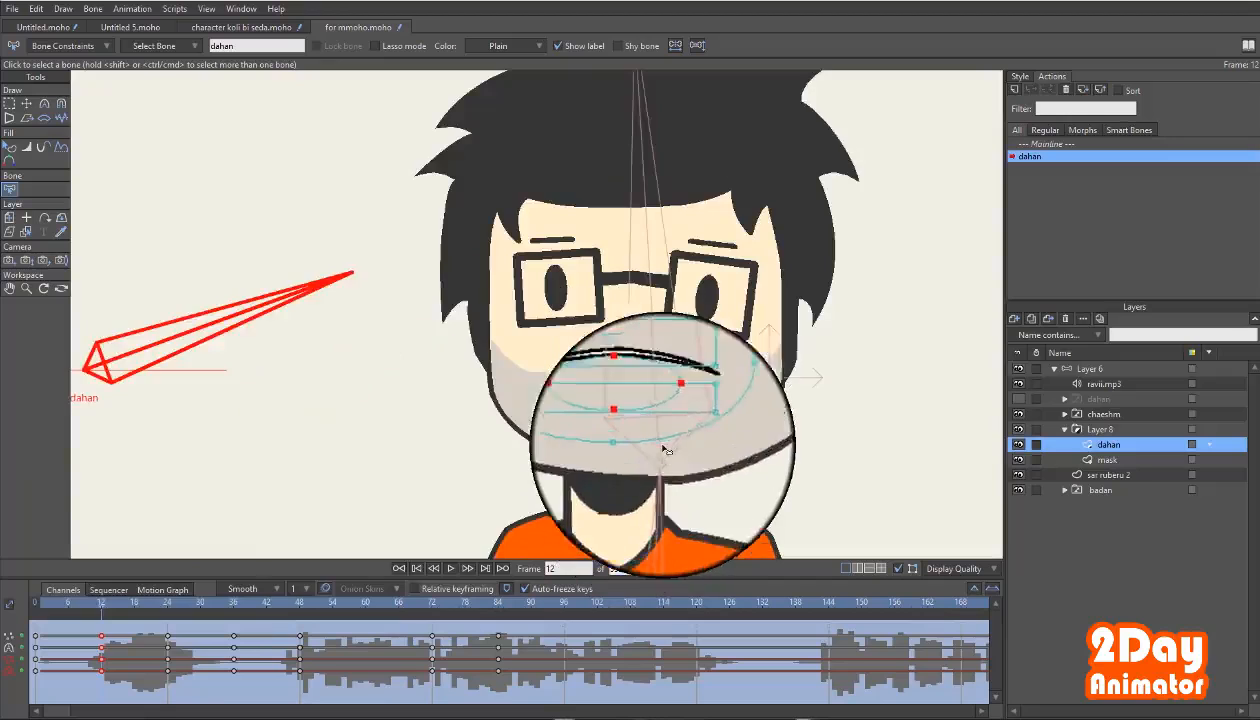
left_click(40, 604)
left_click(1100, 459)
scroll(705, 415, "up", 2)
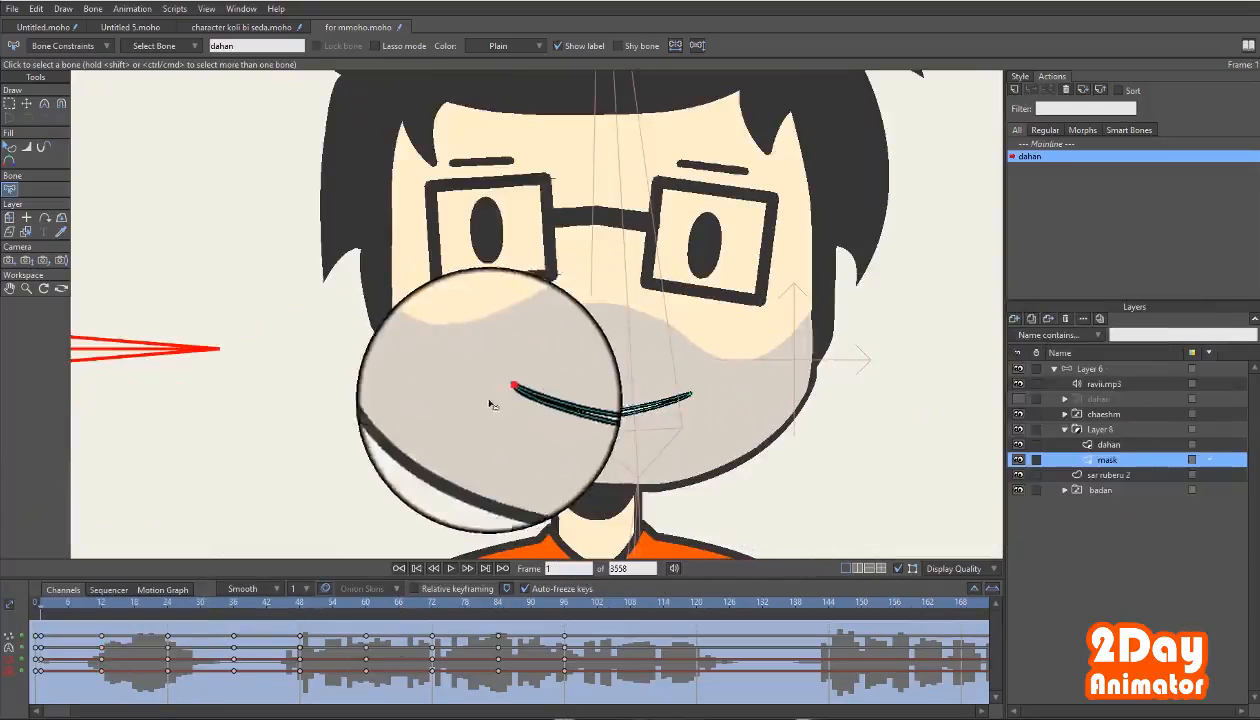
left_click(27, 104)
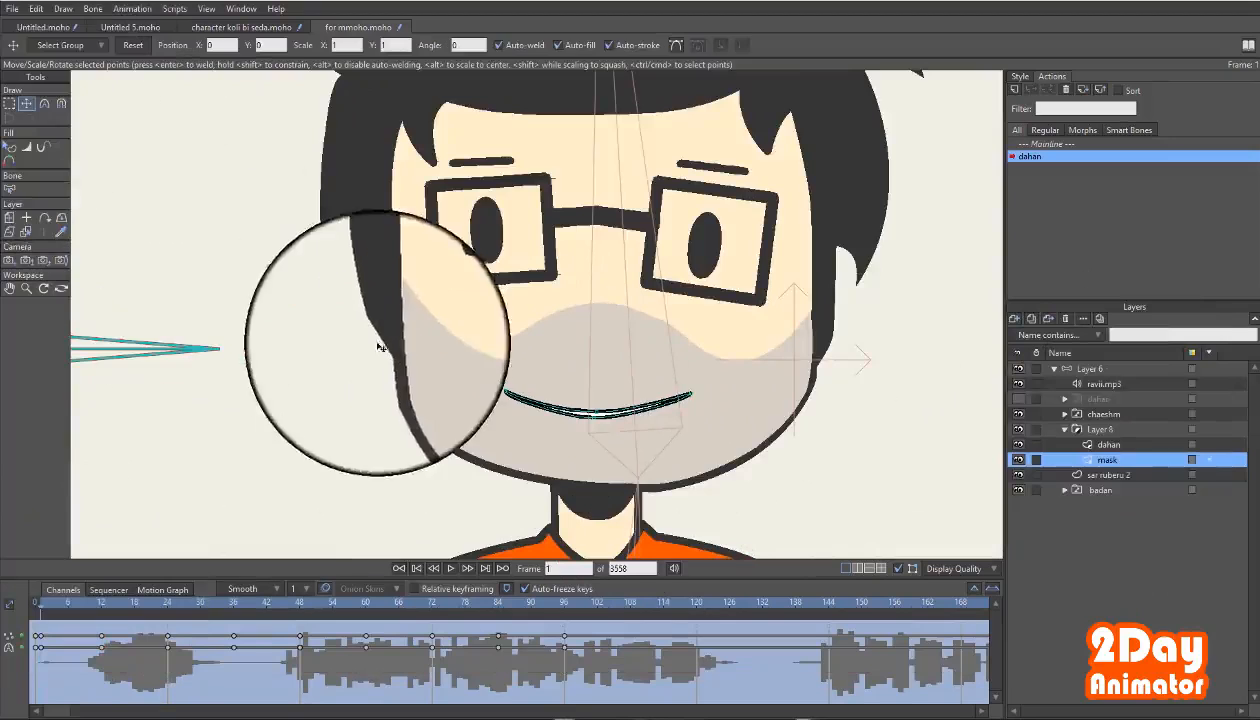
left_click(507, 392)
left_click_drag(507, 392, 534, 393)
key("ctrl+z")
left_click(668, 395)
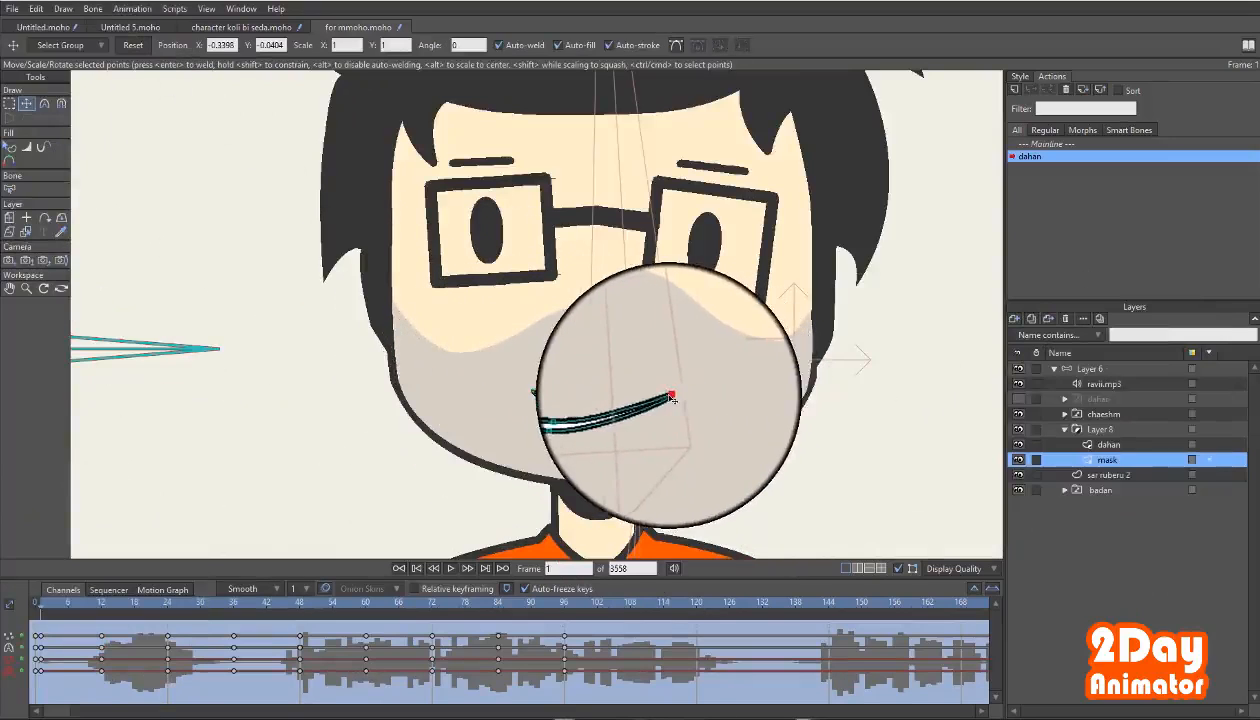
At frame 12 of the dahan action, narrow the frown by moving the mask's corner points inward.
left_click(110, 607)
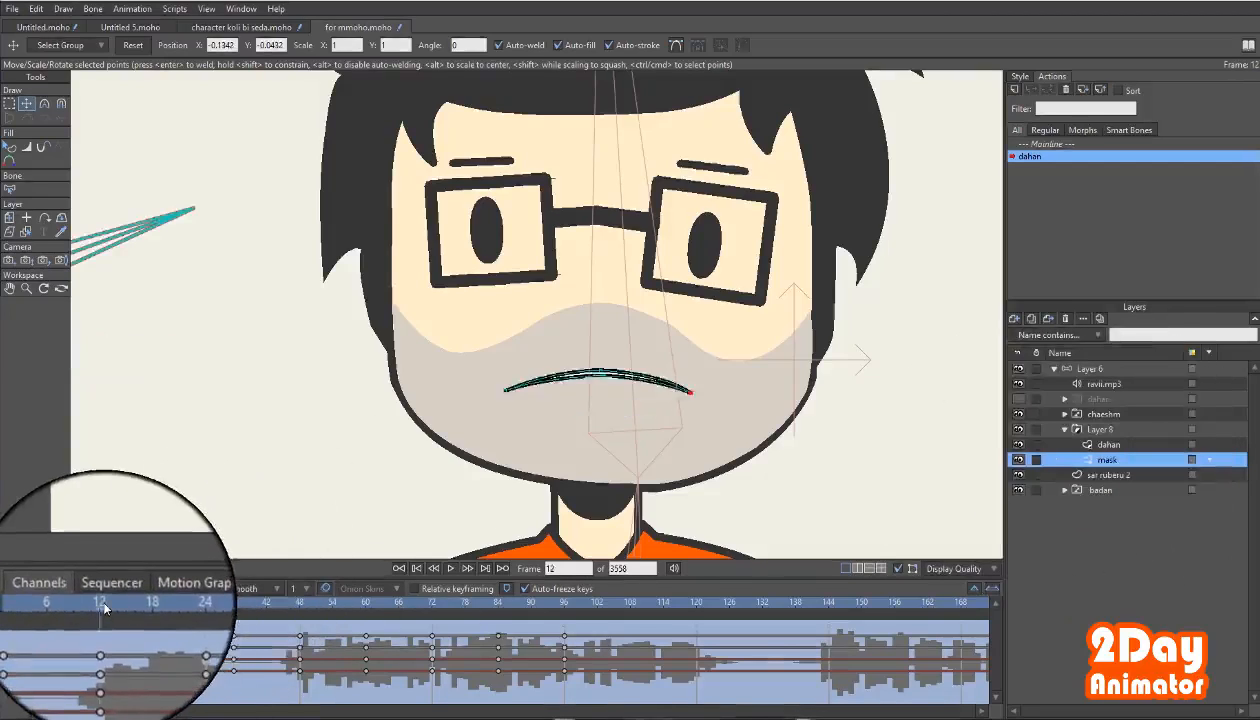
left_click_drag(679, 395, 663, 389)
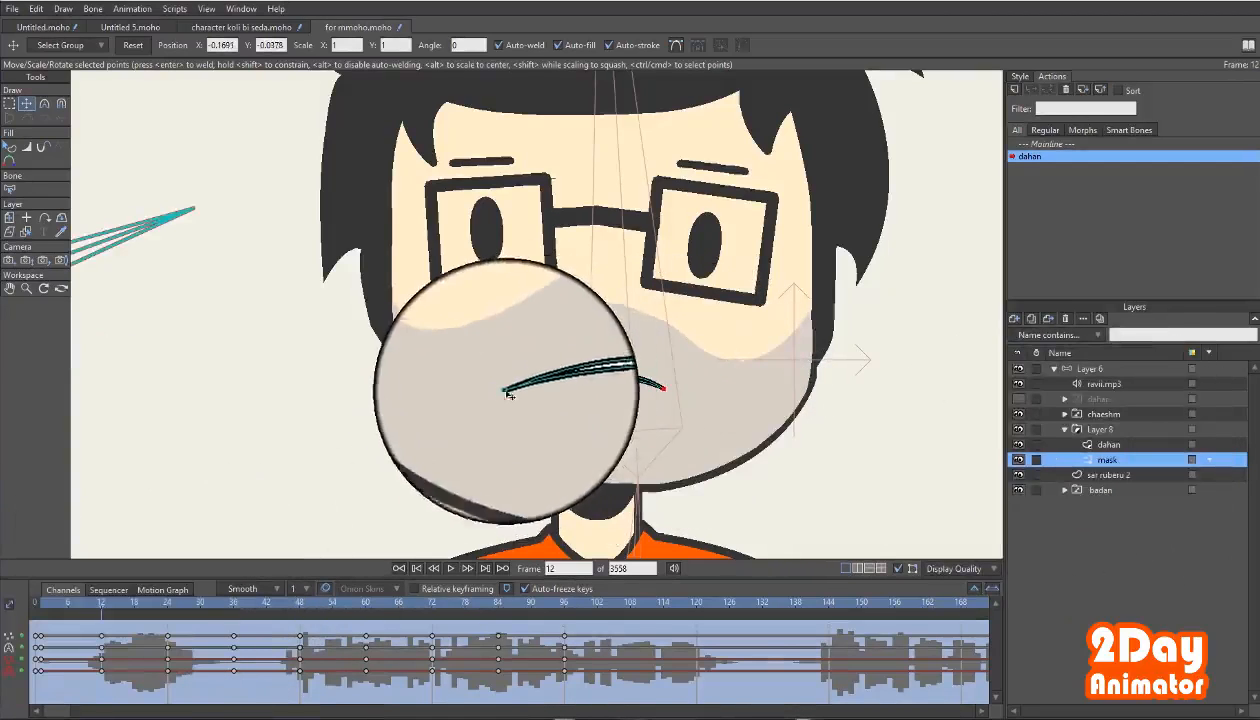
left_click(167, 603)
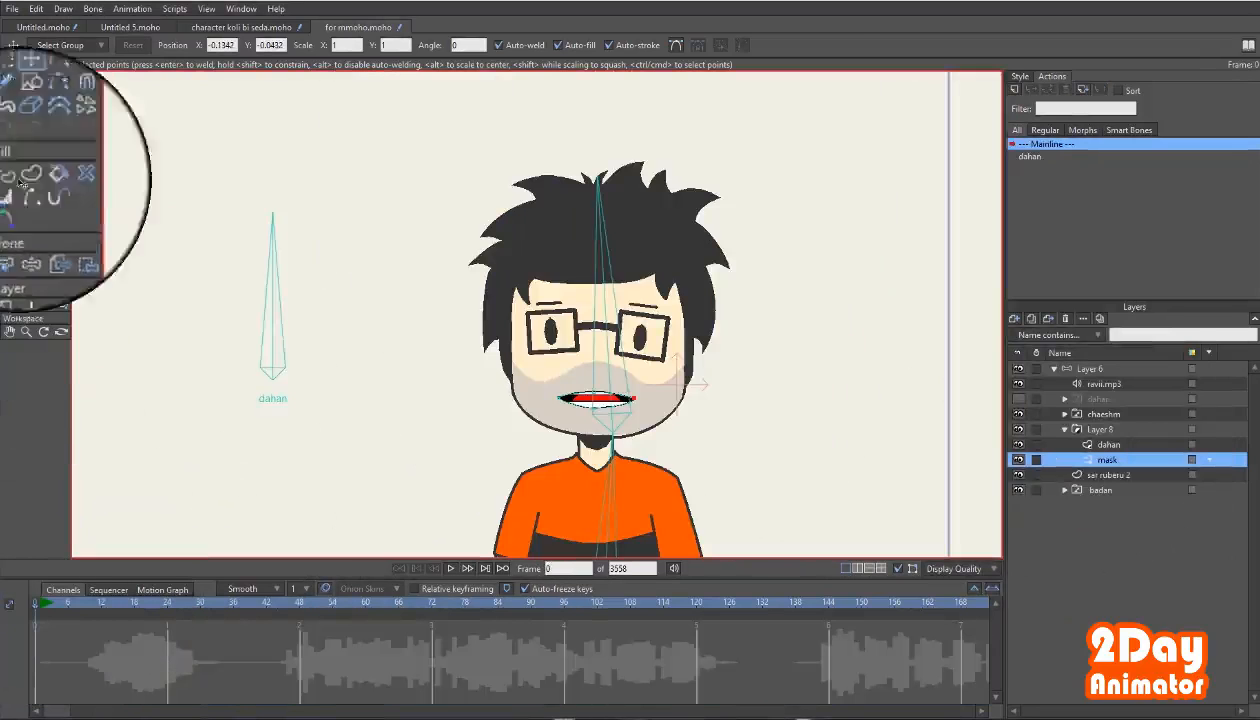
On the Mainline, select Layer 6 and rotate the dahan bone at frame 8 to key a closed mouth.
left_click(1095, 368)
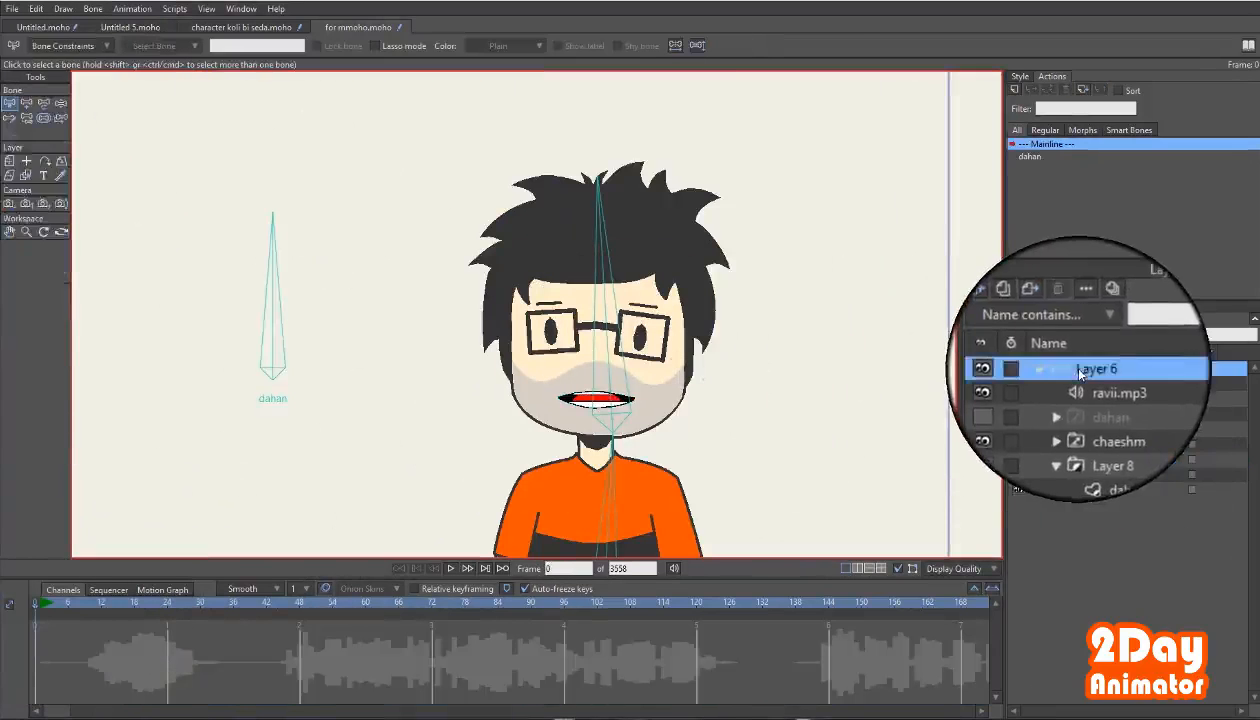
left_click(61, 103)
left_click(68, 603)
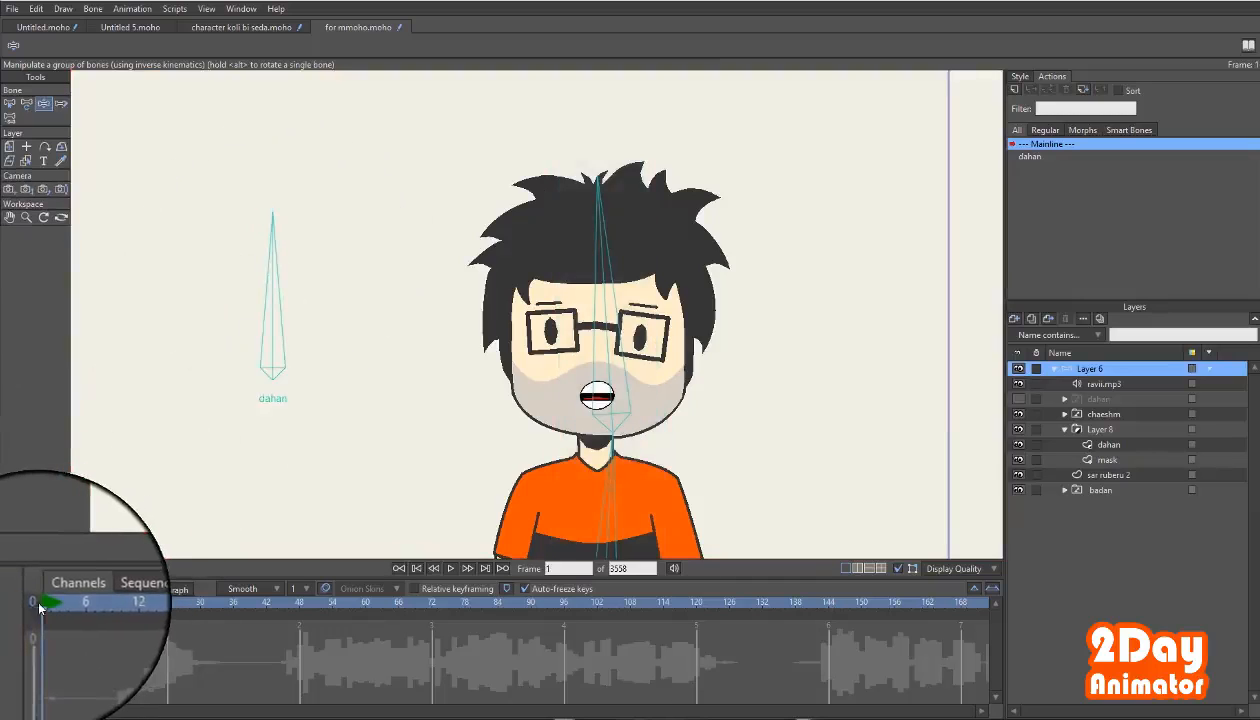
left_click(79, 603)
left_click(290, 253)
left_click_drag(290, 253, 391, 392)
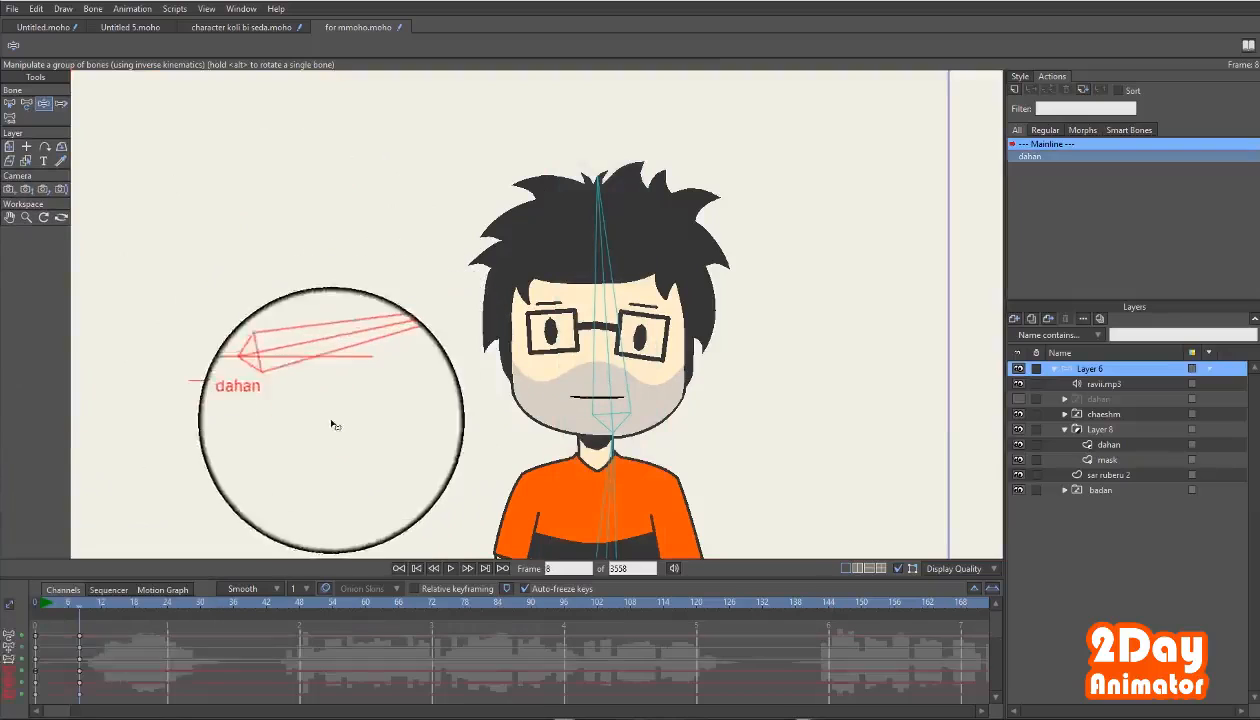
Rotate the dahan bone to key a clenched-teeth mouth at frame 18 and an open mouth at frame 25.
left_click(134, 603)
left_click_drag(322, 428, 297, 316)
left_click(172, 604)
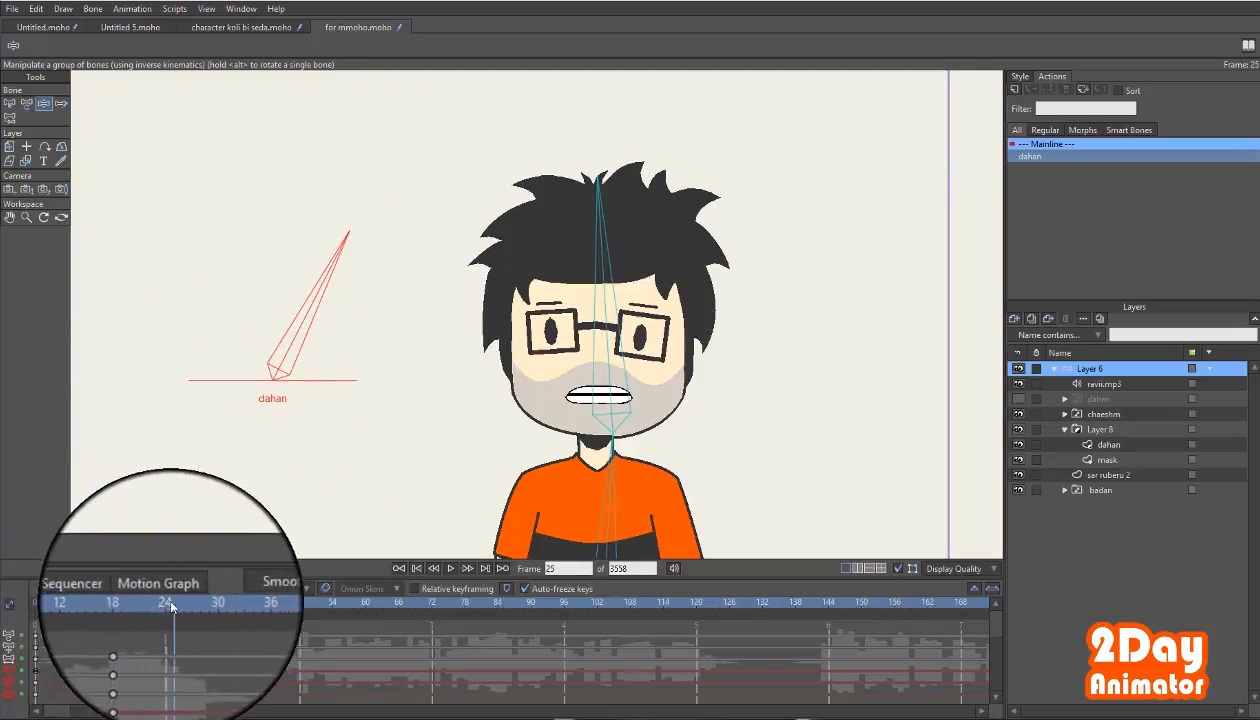
left_click_drag(337, 266, 97, 305)
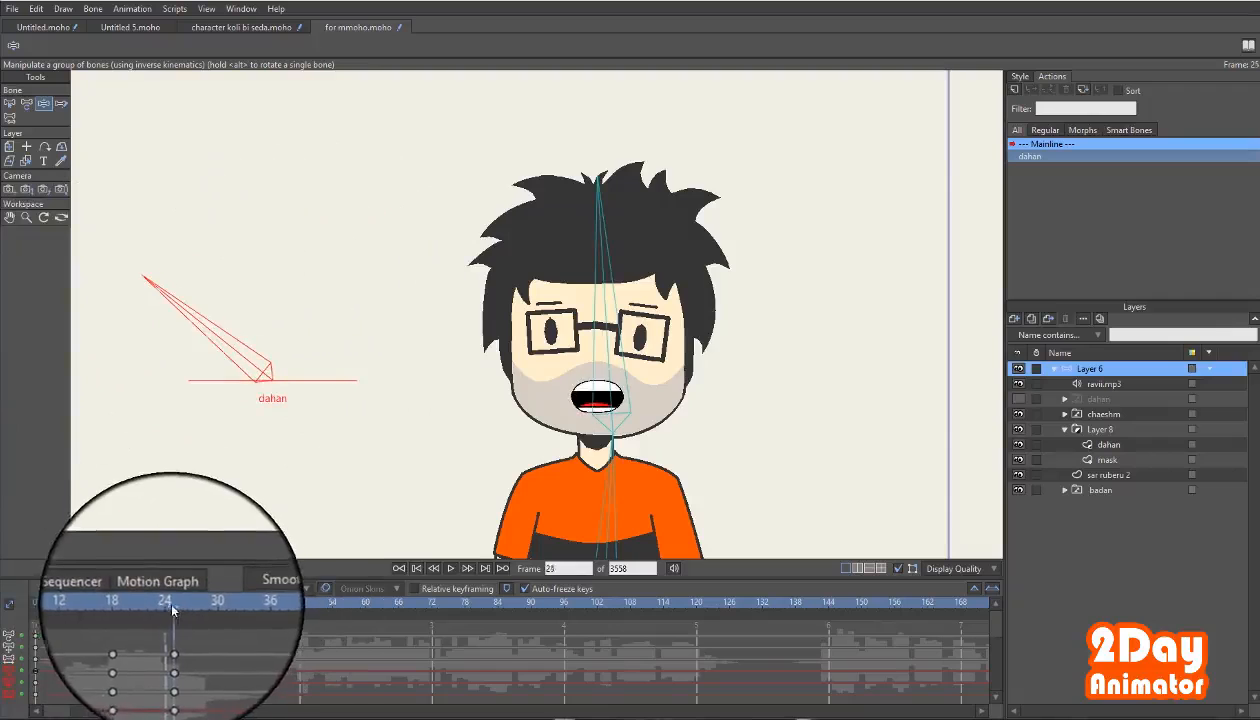
Rotate the dahan bone at frame 30 to key a closed mouth, and scrub back to preview the transition.
left_click(205, 603)
left_click_drag(205, 605, 199, 605)
left_click_drag(181, 308, 153, 377)
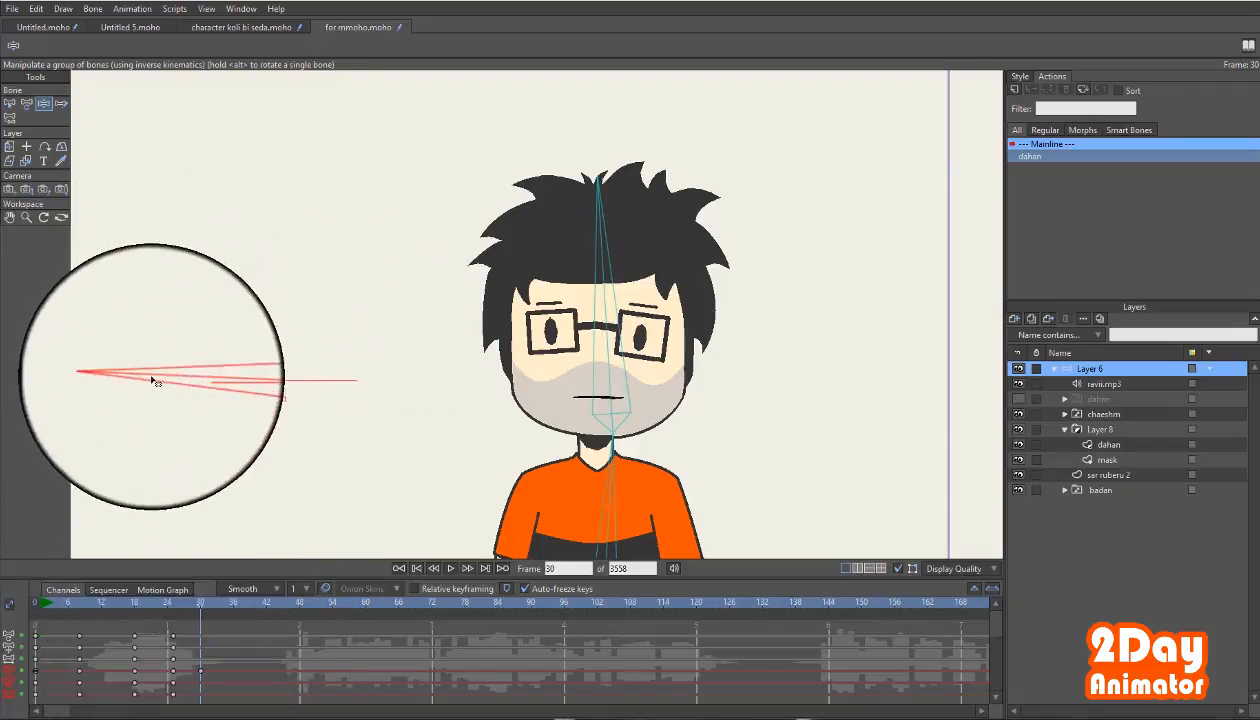
mouse_move(188, 606)
left_mouse_down()
mouse_move(68, 606)
mouse_move(146, 597)
mouse_move(170, 614)
mouse_move(175, 600)
left_mouse_up()
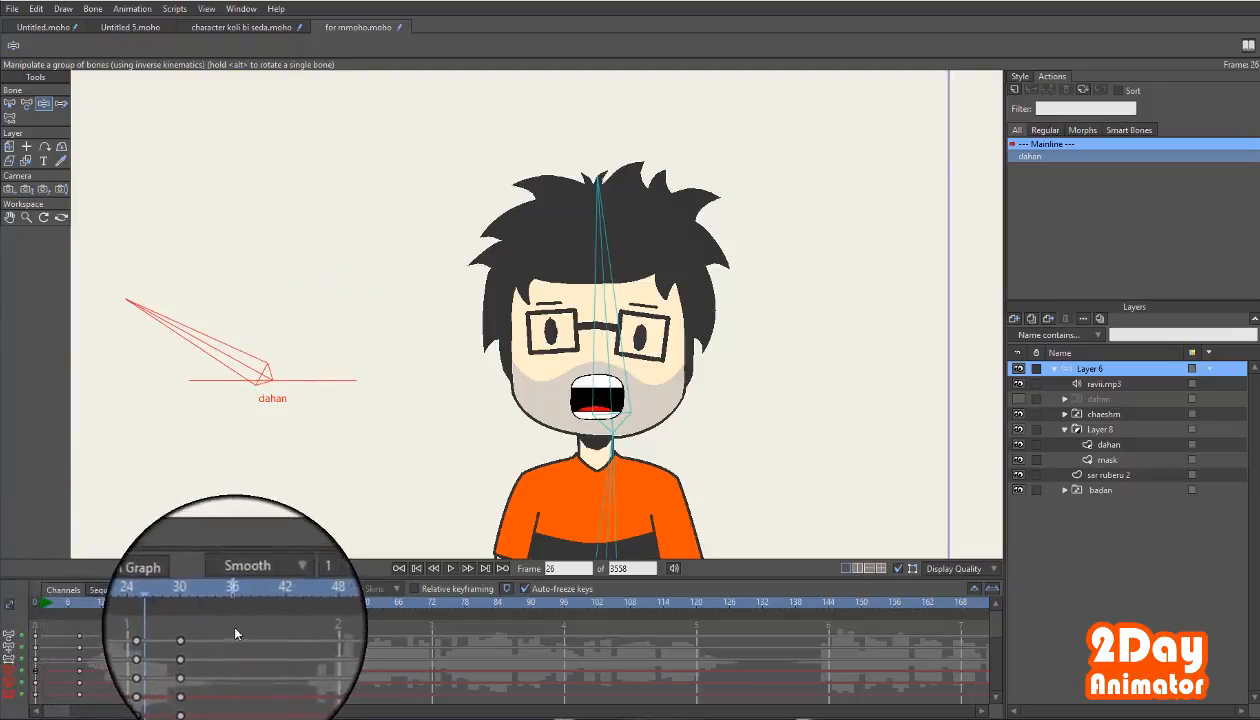
Set the selected dahan bone keyframes to Step interpolation and scrub past frame 30 to check the mouth changes.
right_click(80, 663)
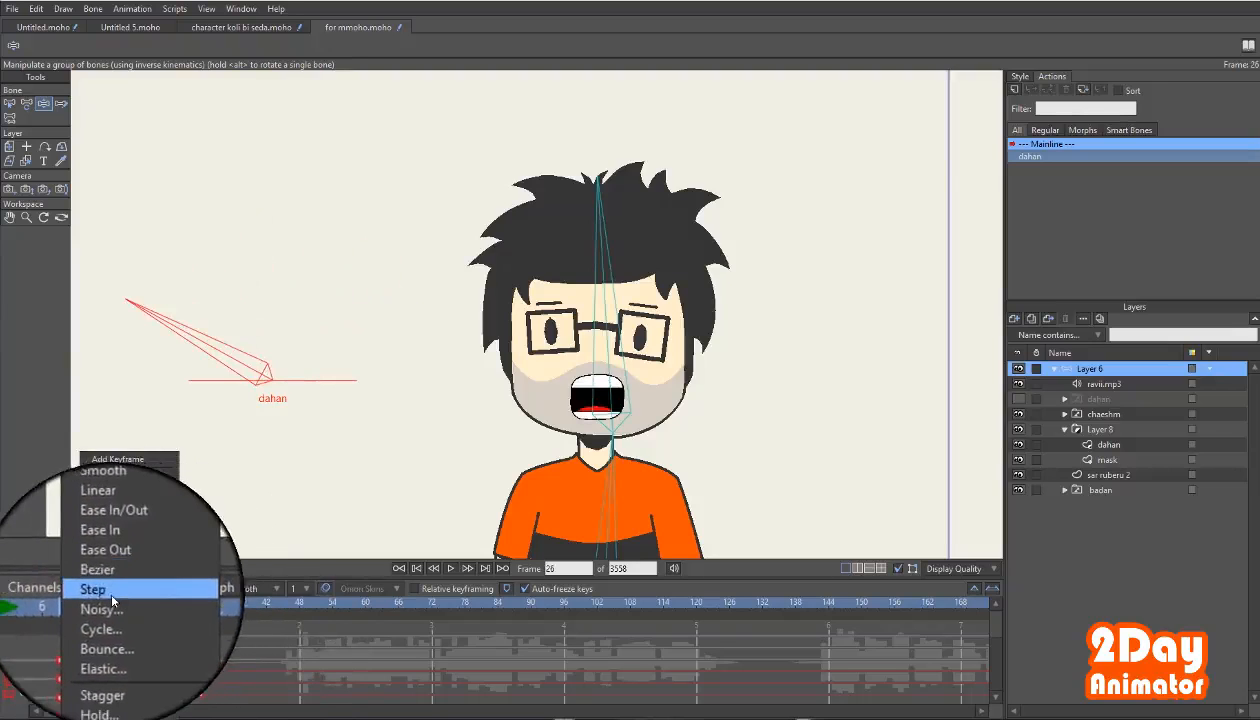
left_click(112, 592)
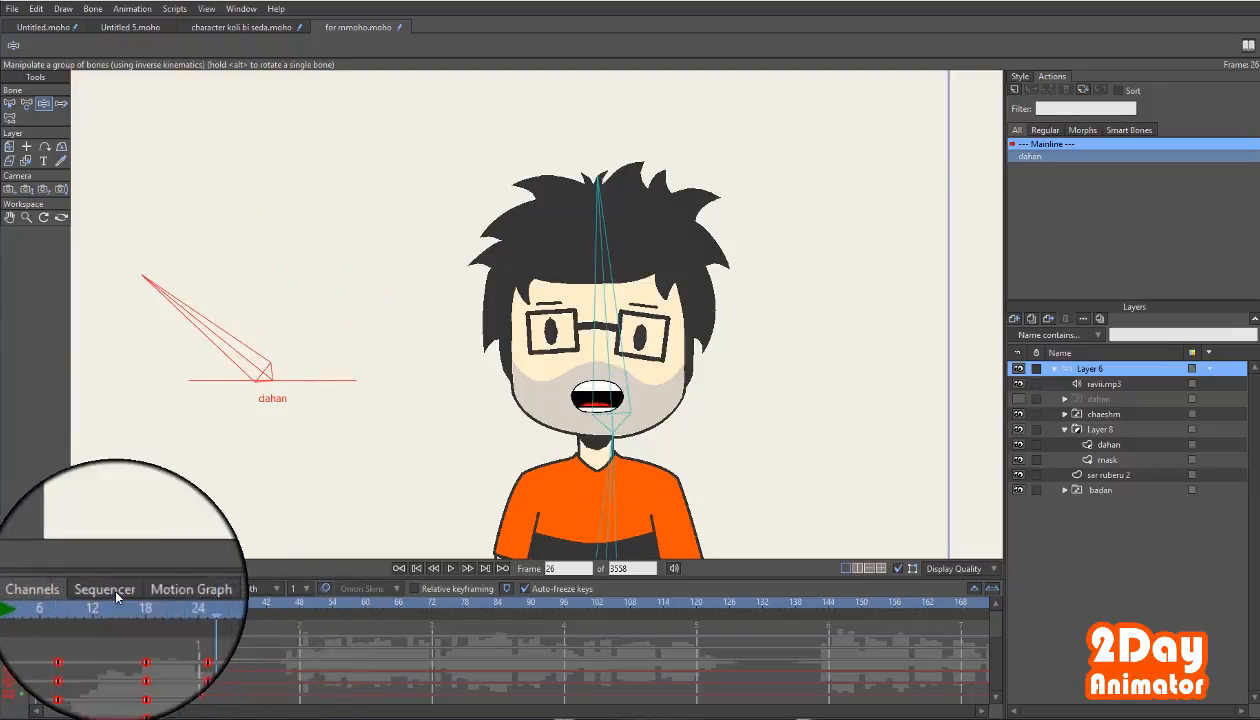
left_click_drag(197, 603, 223, 615)
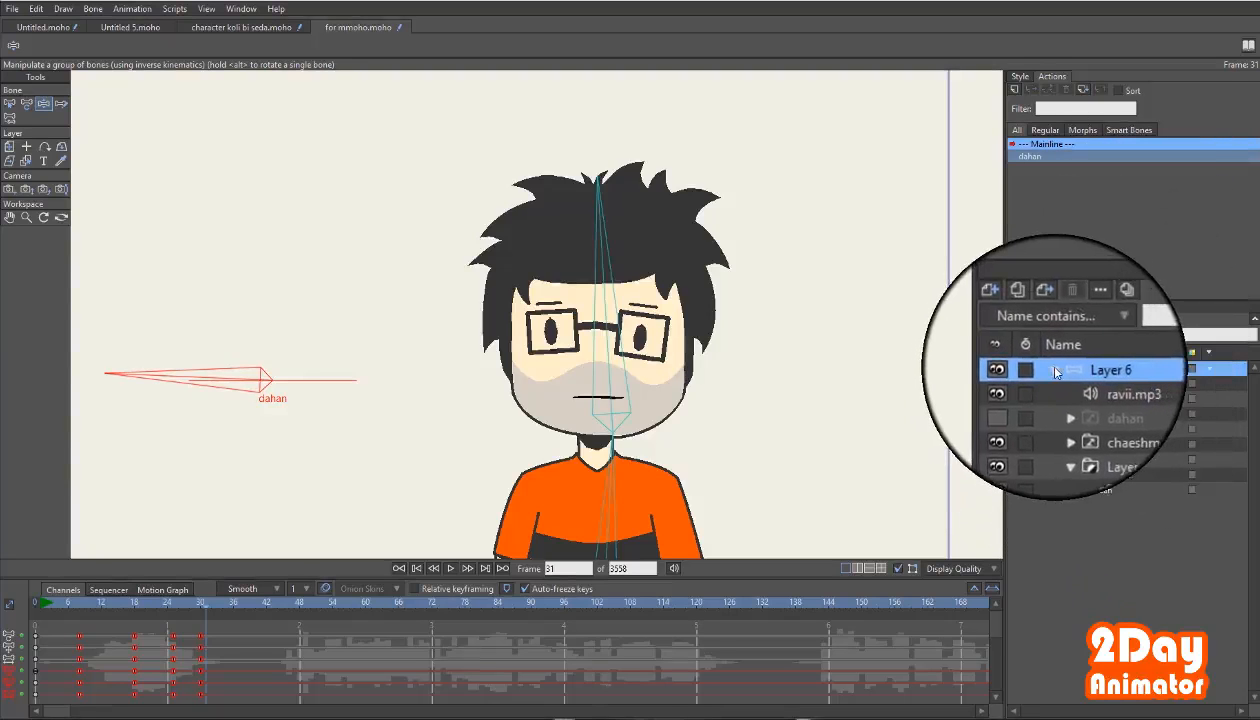
Collapse Layer 6 and hide the bone overlay on the canvas while previewing the lip-sync from frame 0.
left_click(1053, 369)
scroll(745, 400, "down", 3)
scroll(740, 409, "up", 5)
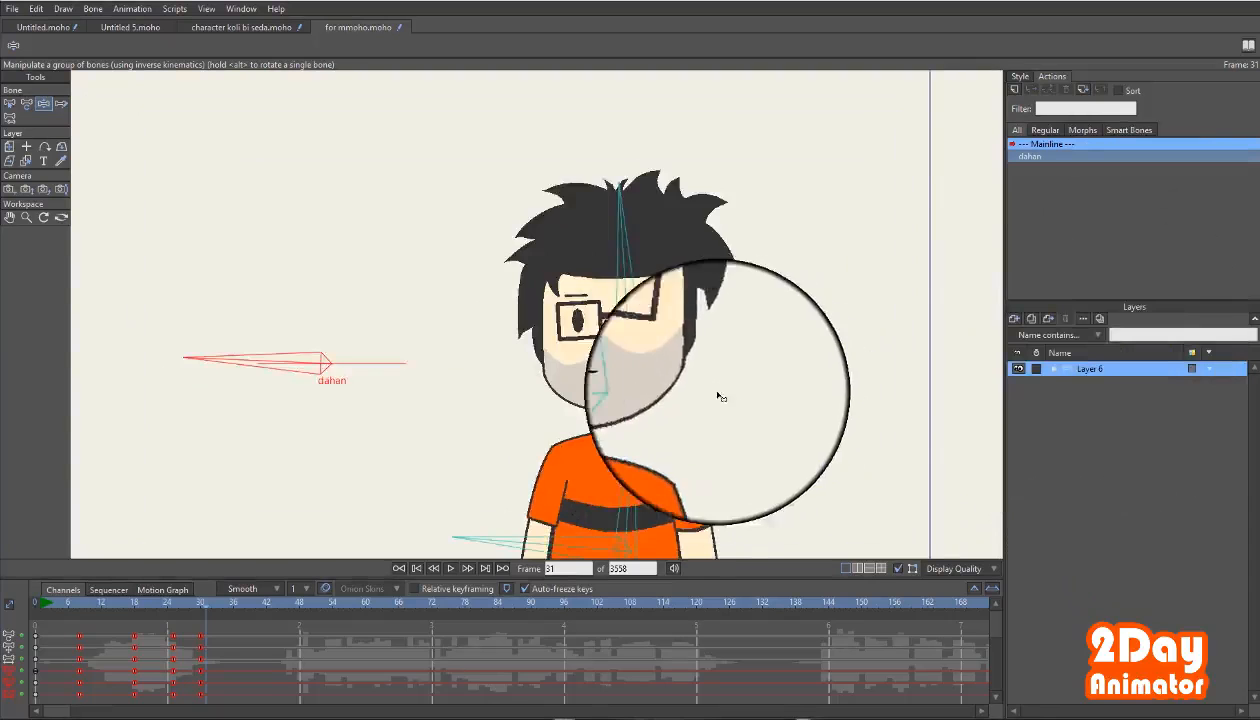
left_click_drag(130, 606, 36, 603)
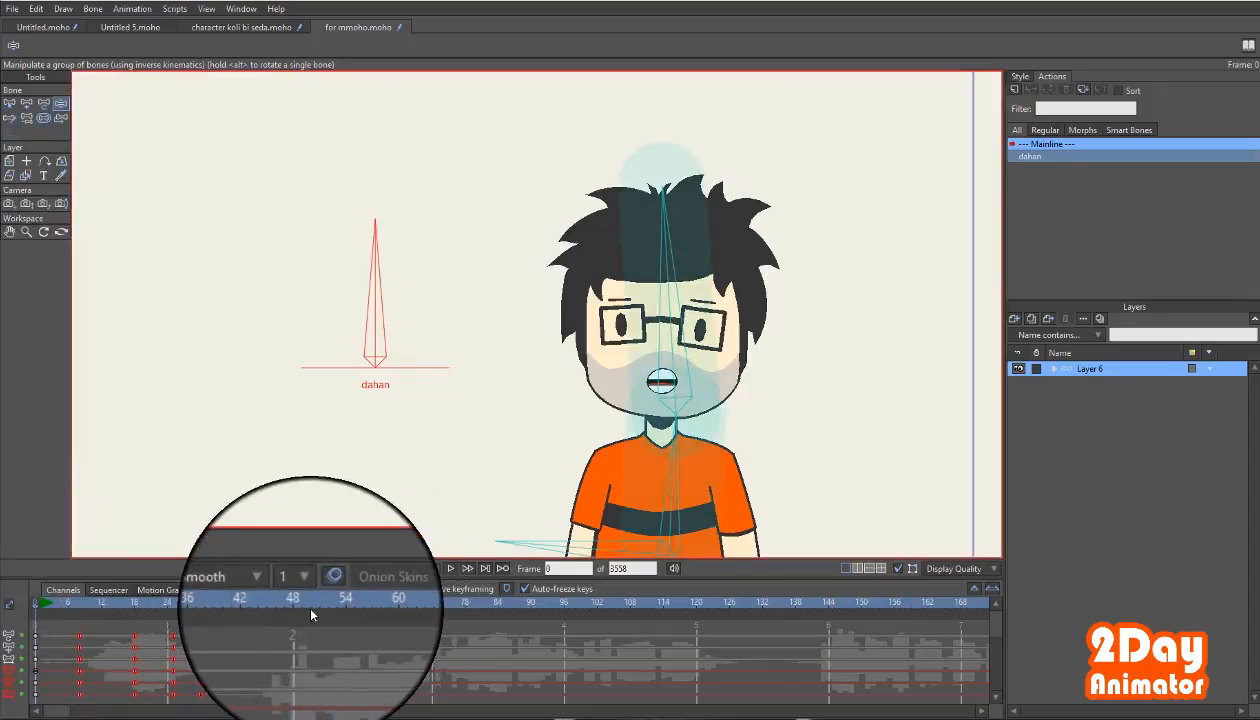
left_click(898, 570)
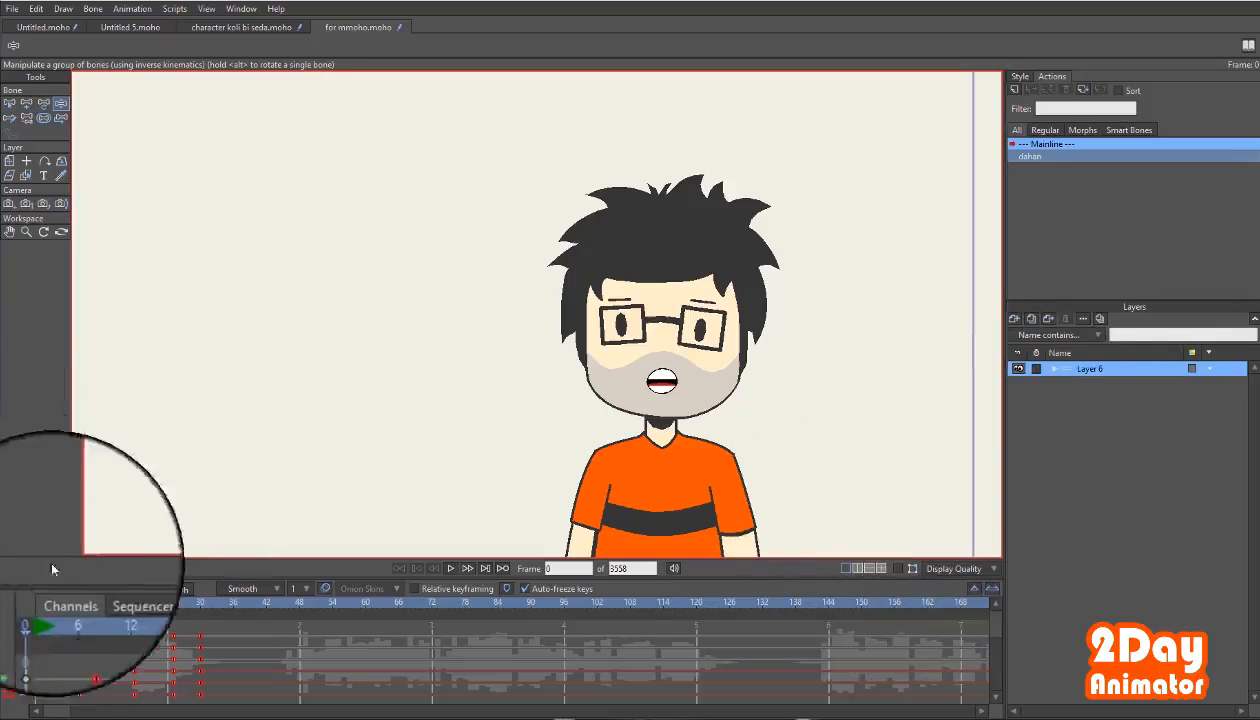
left_click_drag(57, 600, 30, 605)
Expand Layer 6, hide the Layer 8 mouth group, and show the dahan switch group instead.
left_click(1055, 370)
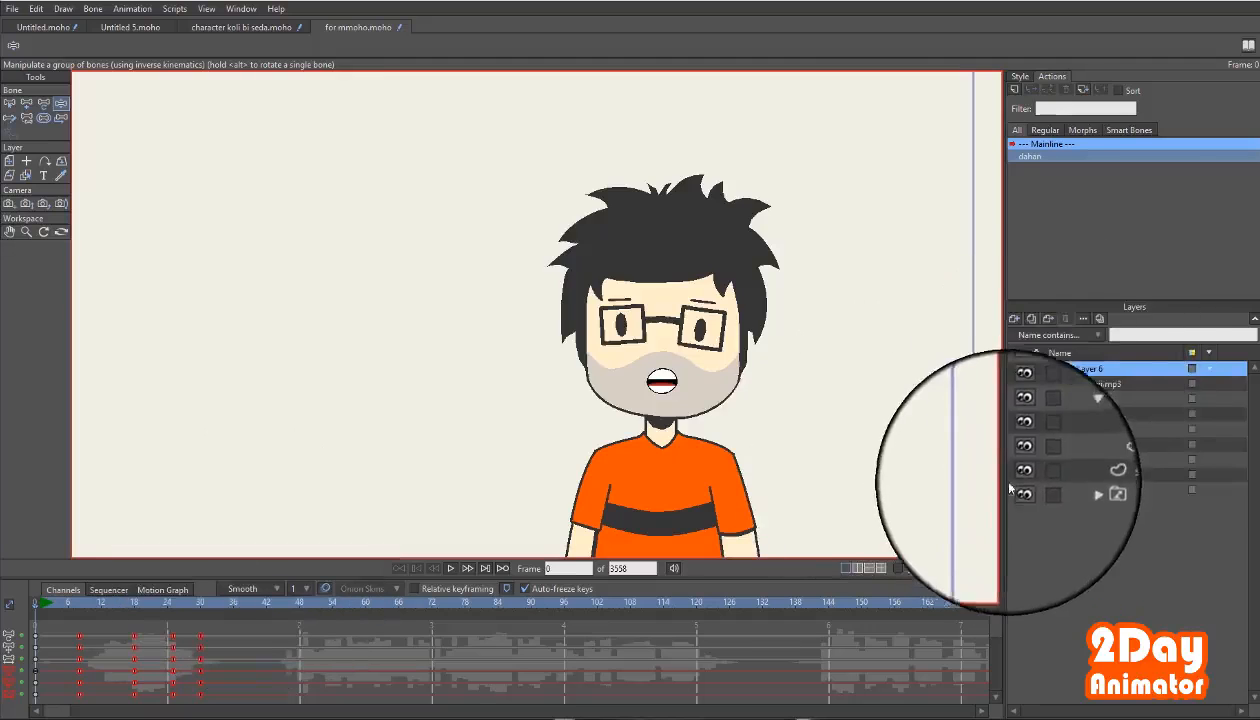
left_click(1016, 431)
left_click(1016, 400)
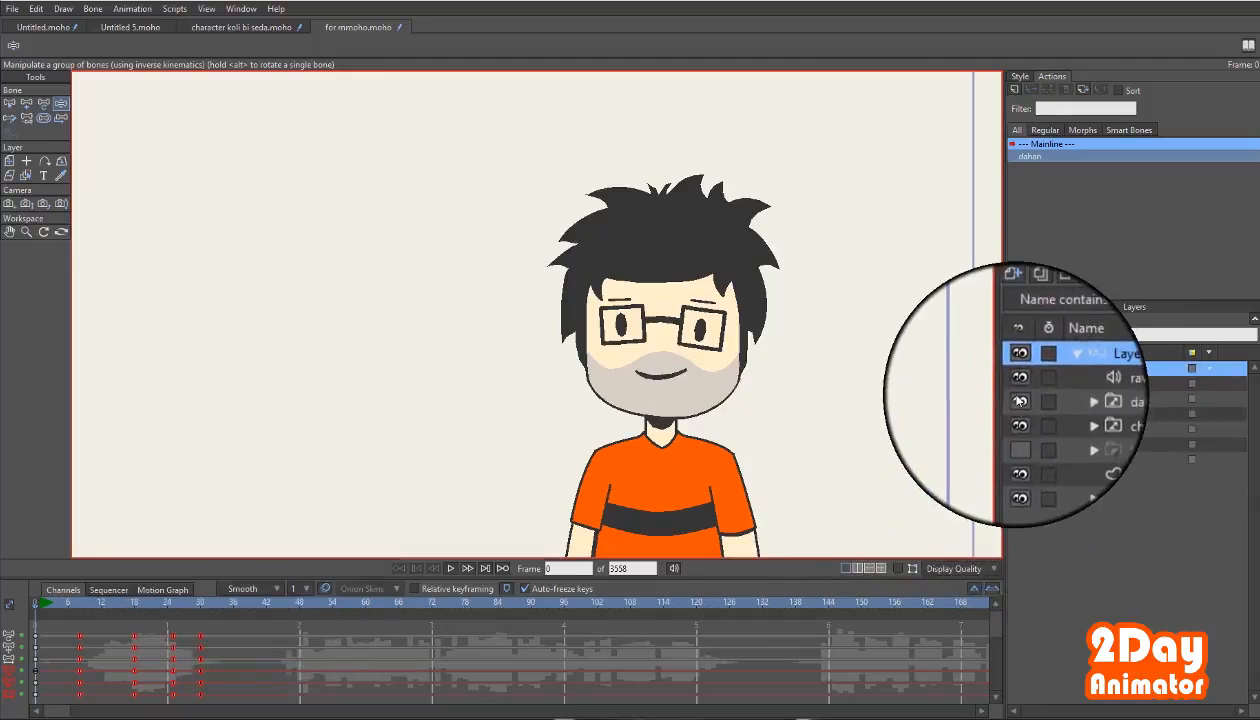
Select the dahan switch group and look through its available child mouth layers.
left_click(1078, 402)
right_click(1078, 402)
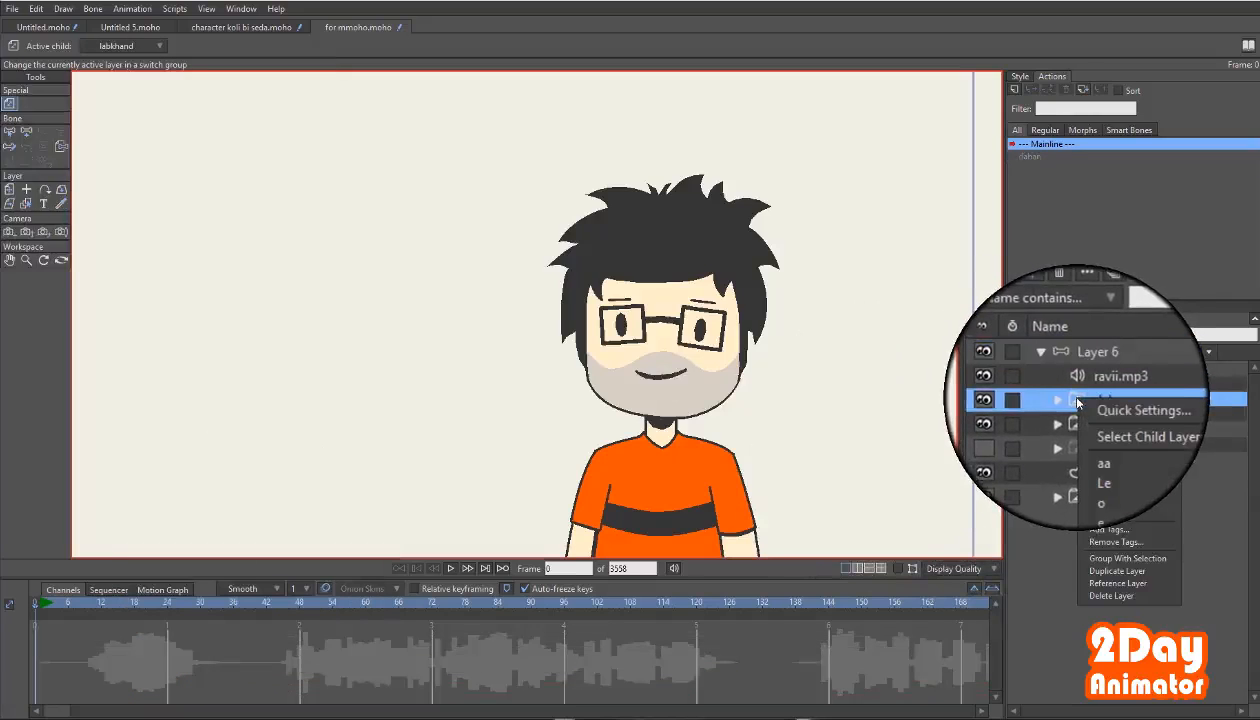
left_click(1067, 401)
left_click(1065, 401)
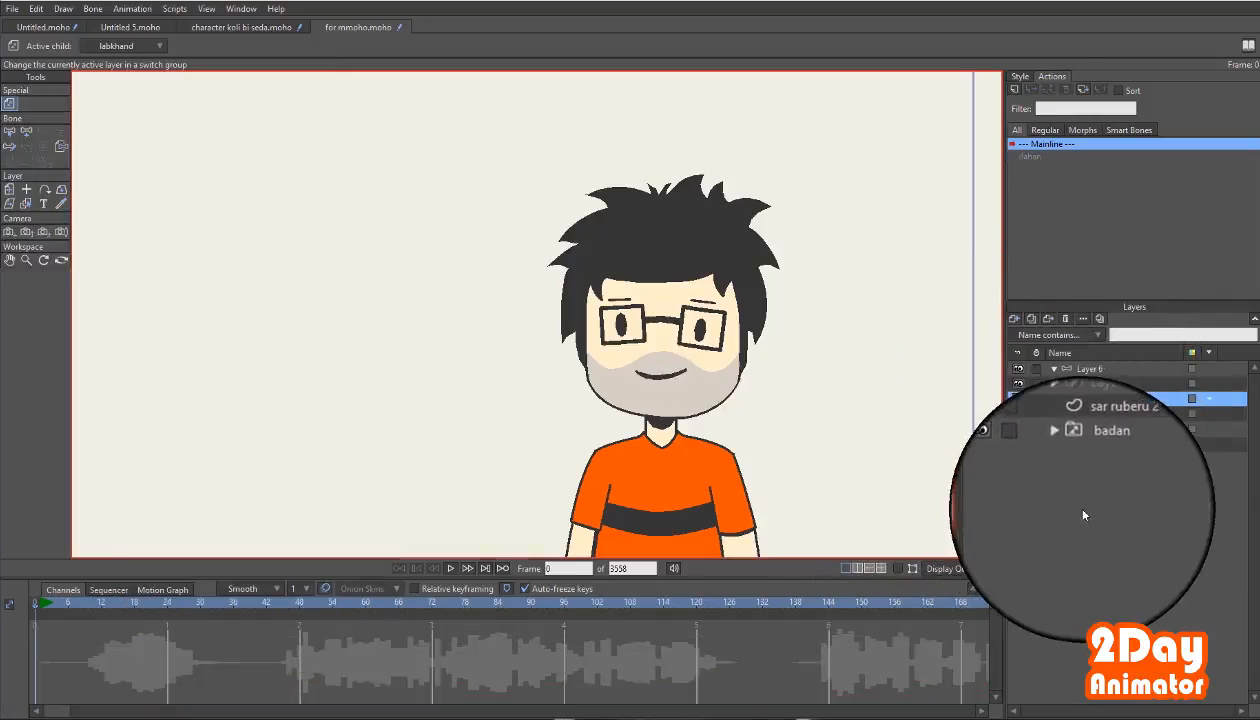